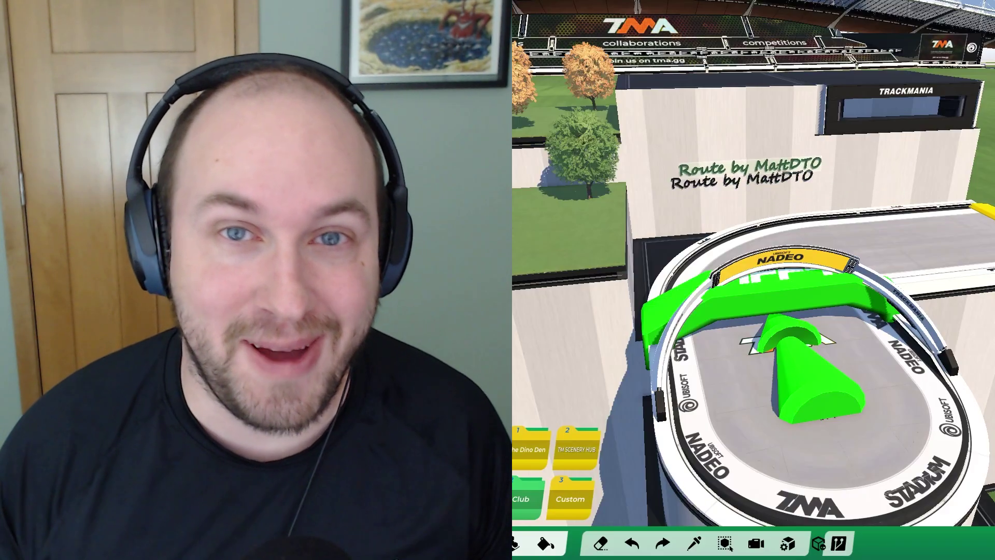
Step: Place copies of the route credit lettering across the white wall and on the road surface below it
{"action": "left_click", "coordinate": [739, 155]}
{"action": "left_click", "coordinate": [834, 160]}
{"action": "left_click", "coordinate": [870, 182]}
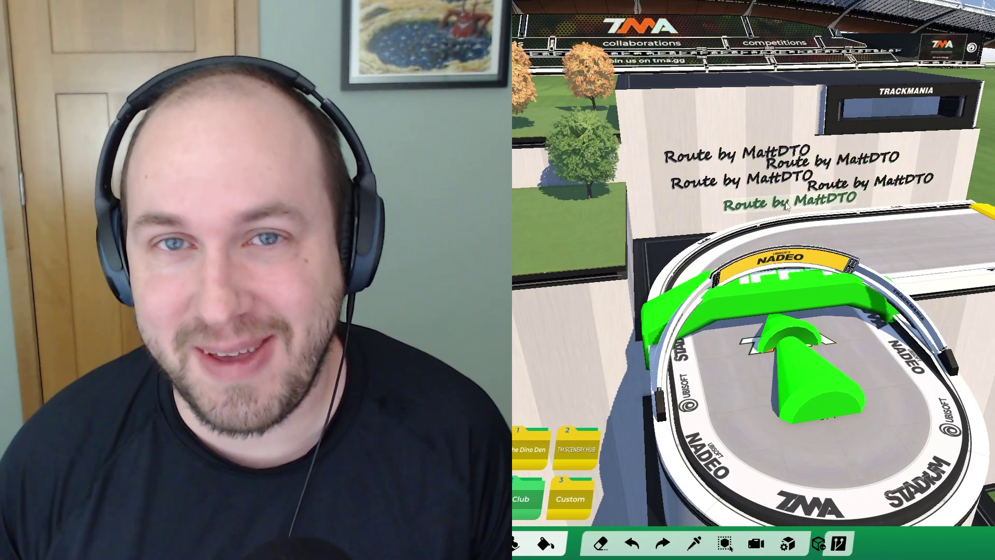
{"action": "left_click", "coordinate": [768, 204]}
{"action": "left_click", "coordinate": [726, 127]}
{"action": "left_click", "coordinate": [738, 105]}
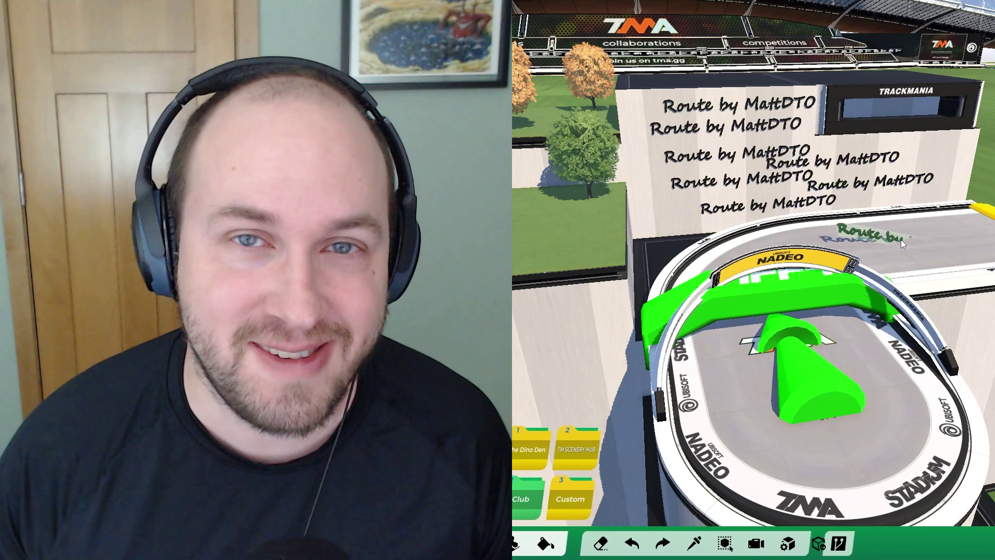
{"action": "left_click", "coordinate": [901, 240]}
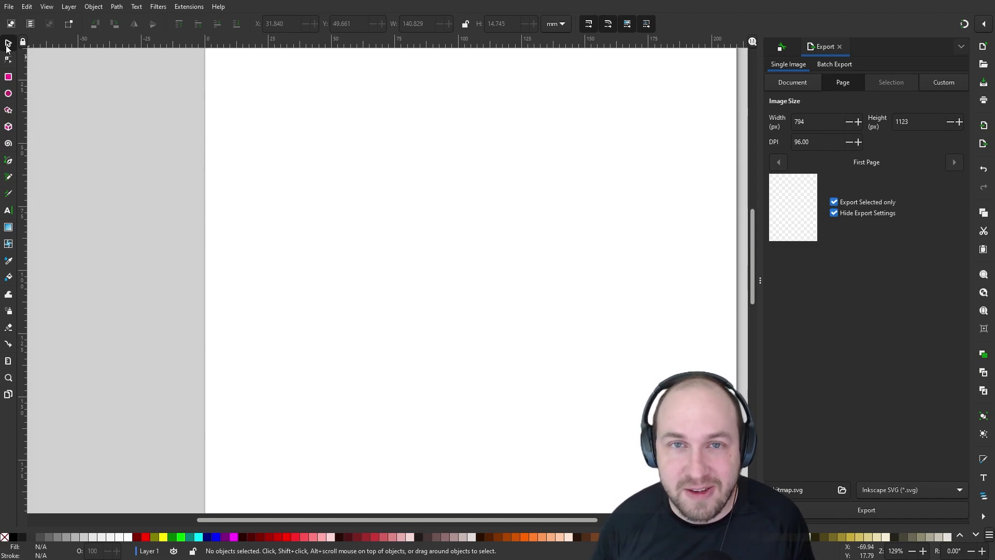
Step: Add a text object near the upper part of the page reading "Route by" followed by the author's nickname
{"action": "left_click", "coordinate": [8, 211]}
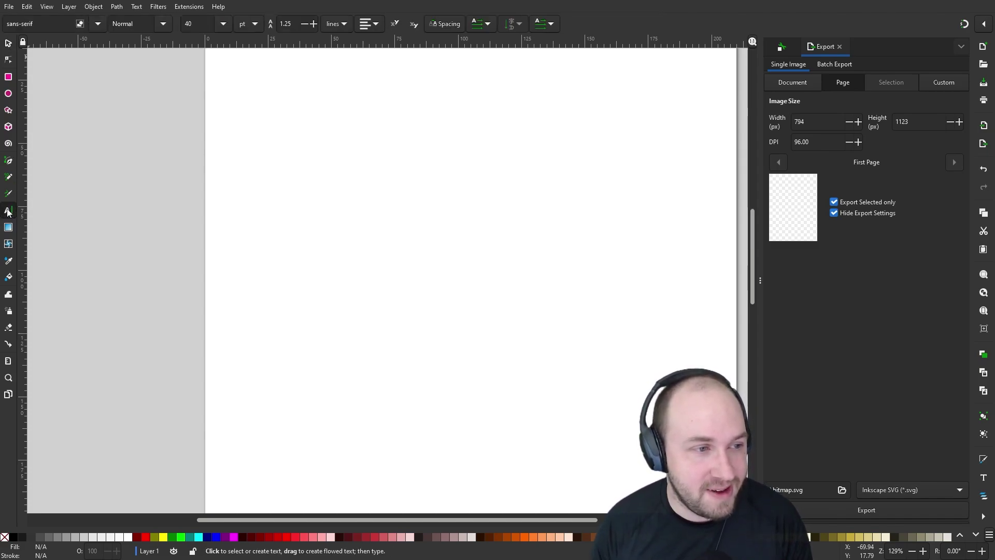
{"action": "left_click", "coordinate": [321, 178]}
{"action": "type", "text": "Route "}
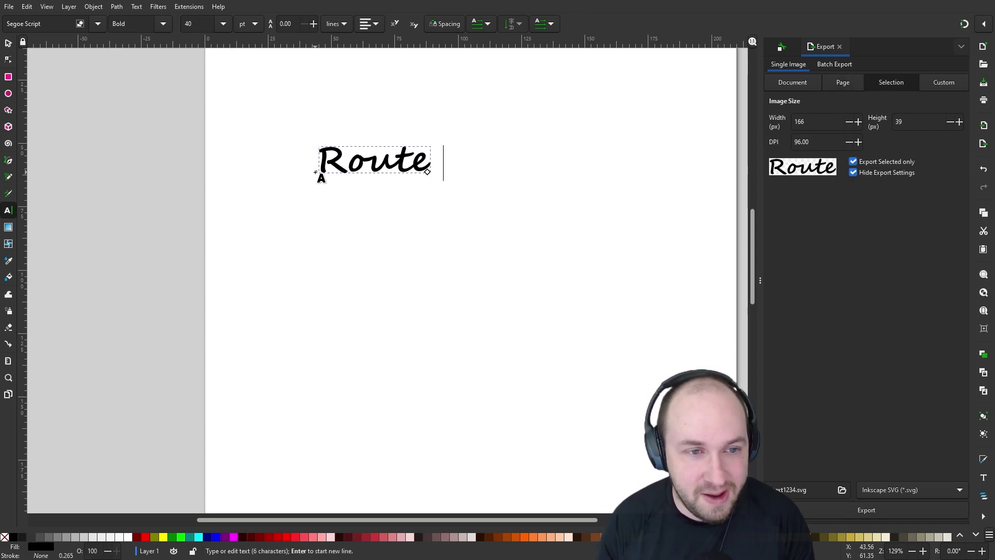
{"action": "type", "text": "by MattDTO"}
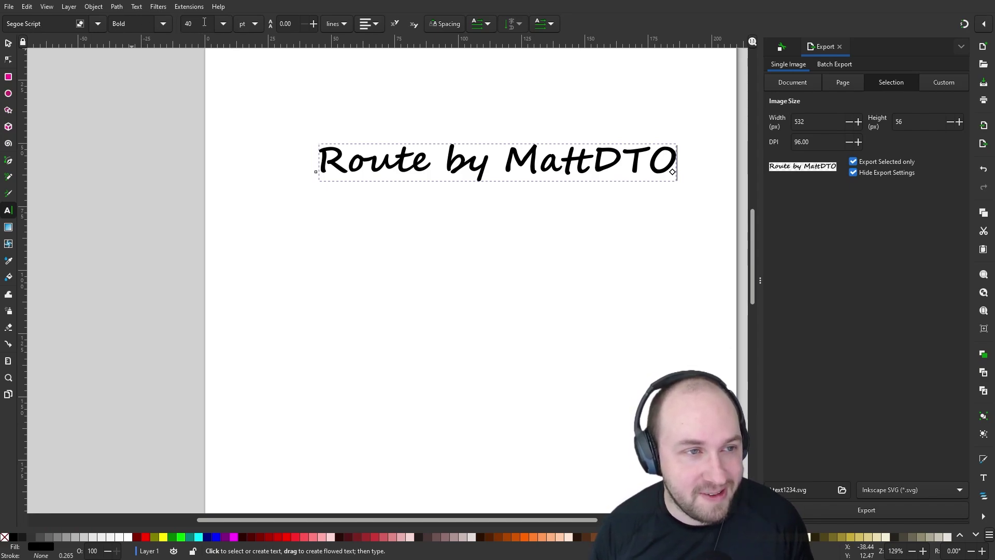
Step: Select the credit text object and convert it from text to path outlines
{"action": "left_click", "coordinate": [9, 44]}
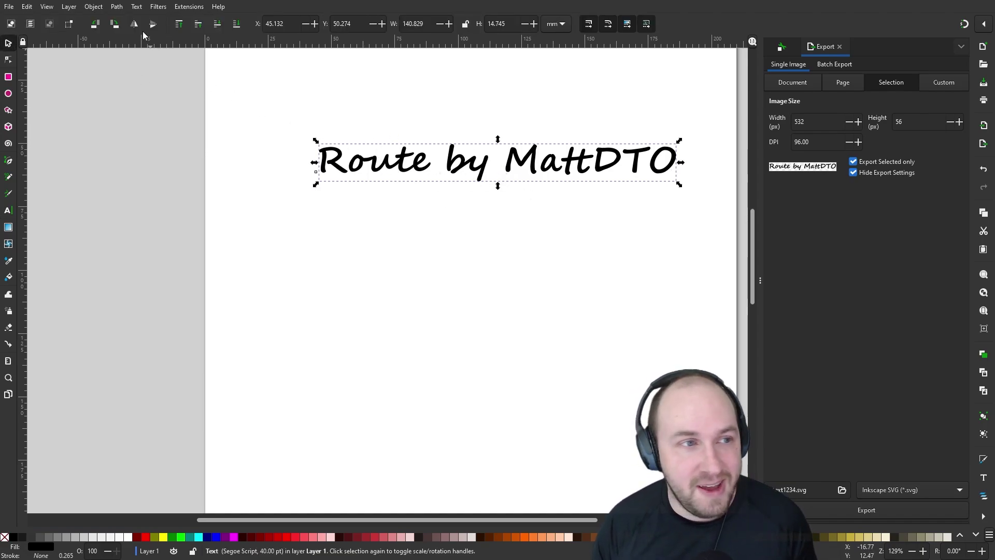
{"action": "left_click", "coordinate": [118, 7]}
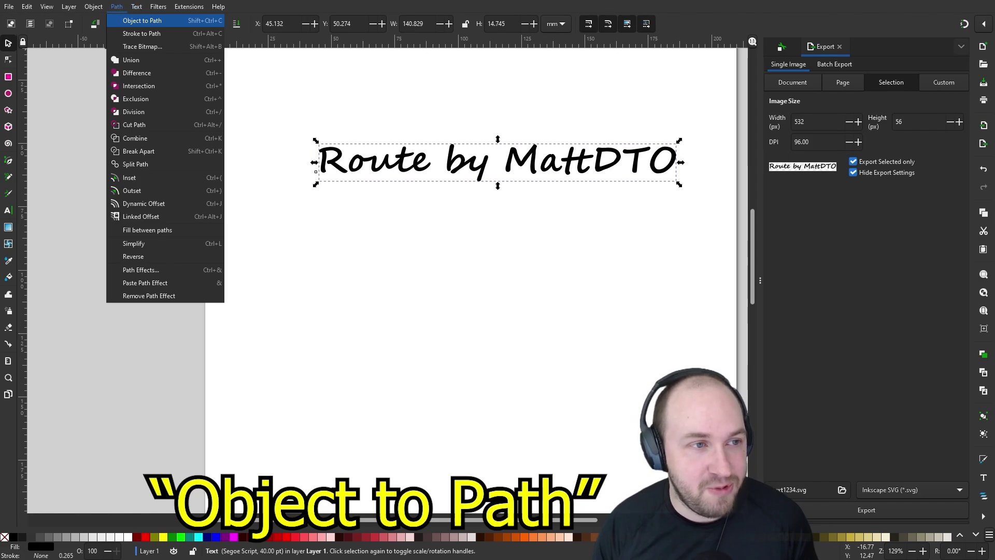
{"action": "left_click", "coordinate": [138, 21]}
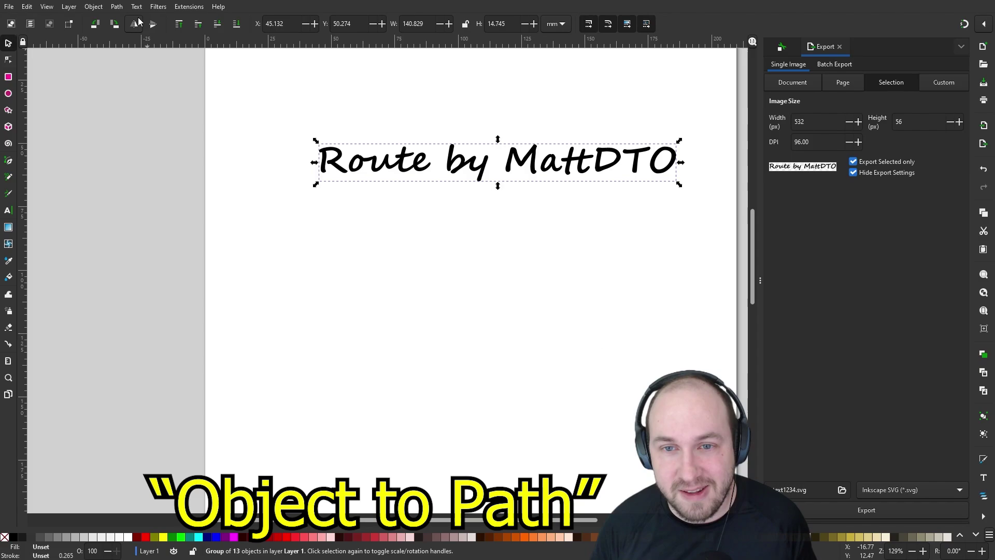
Step: Export only the selected lettering as text1234.svg in Inkscape SVG format
{"action": "left_click", "coordinate": [9, 7]}
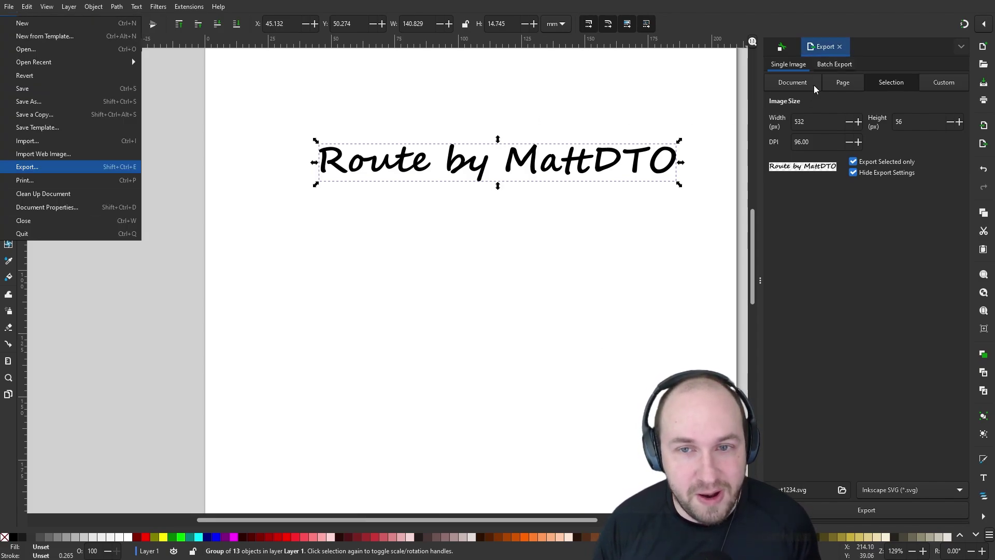
{"action": "left_click", "coordinate": [864, 26]}
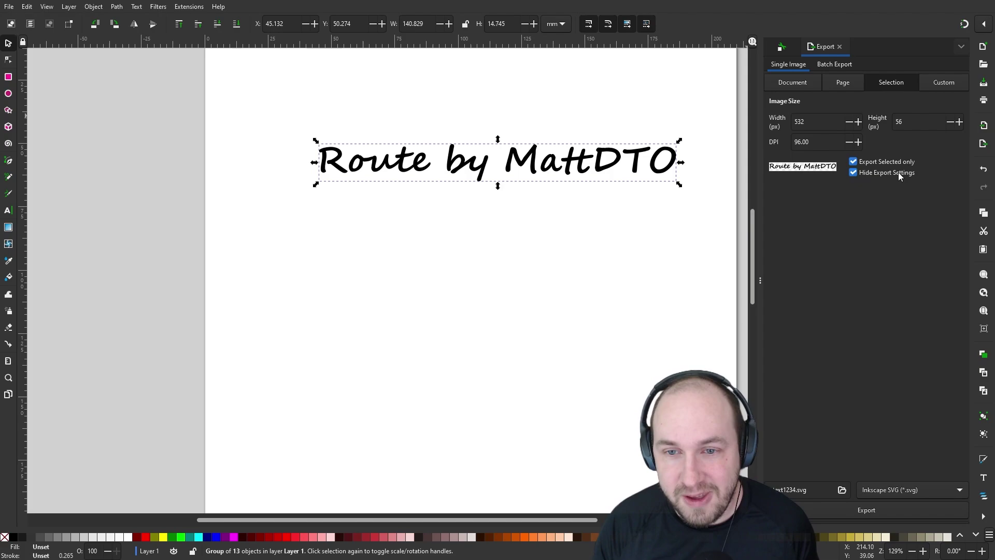
{"action": "left_click", "coordinate": [856, 173]}
{"action": "left_click", "coordinate": [851, 173]}
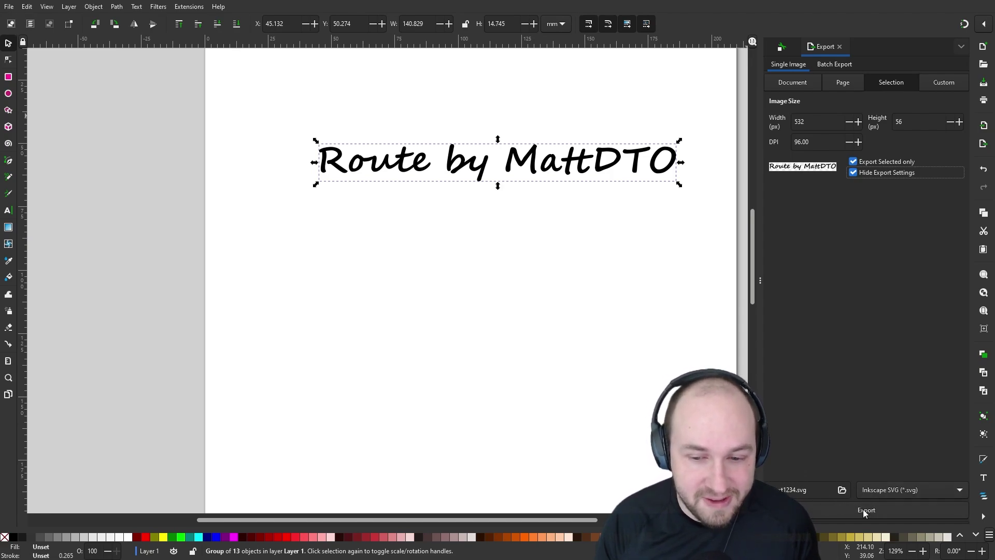
{"action": "left_click", "coordinate": [882, 512]}
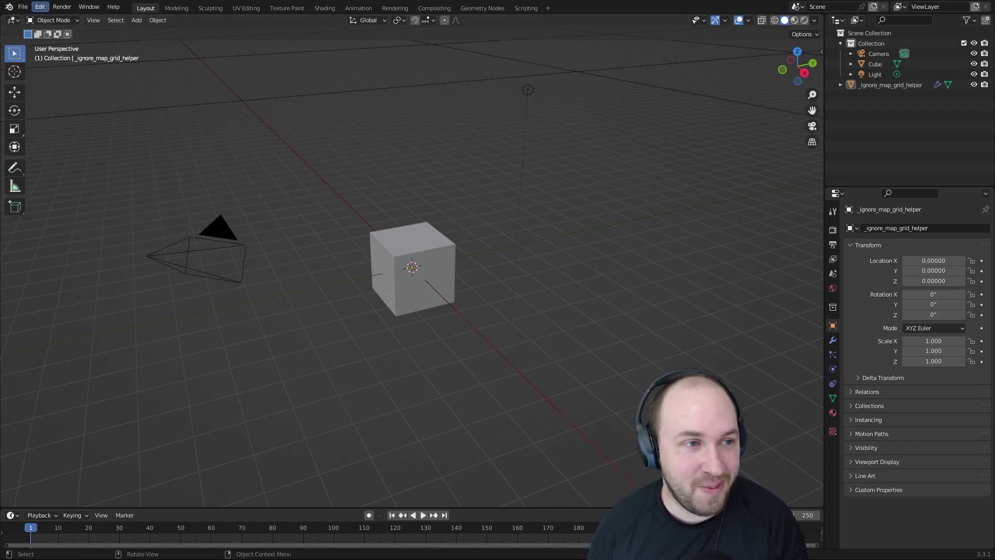
Step: Switch to Blender and start a new file, discarding the unsaved changes
{"action": "left_click", "coordinate": [24, 6]}
{"action": "mouse_move", "coordinate": [35, 19]}
{"action": "left_click", "coordinate": [136, 21]}
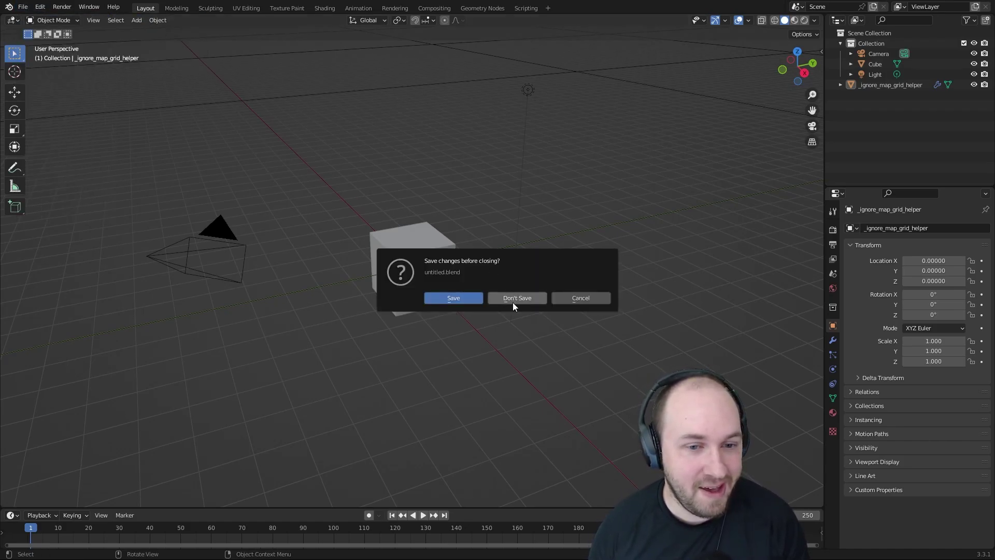
{"action": "left_click", "coordinate": [496, 297]}
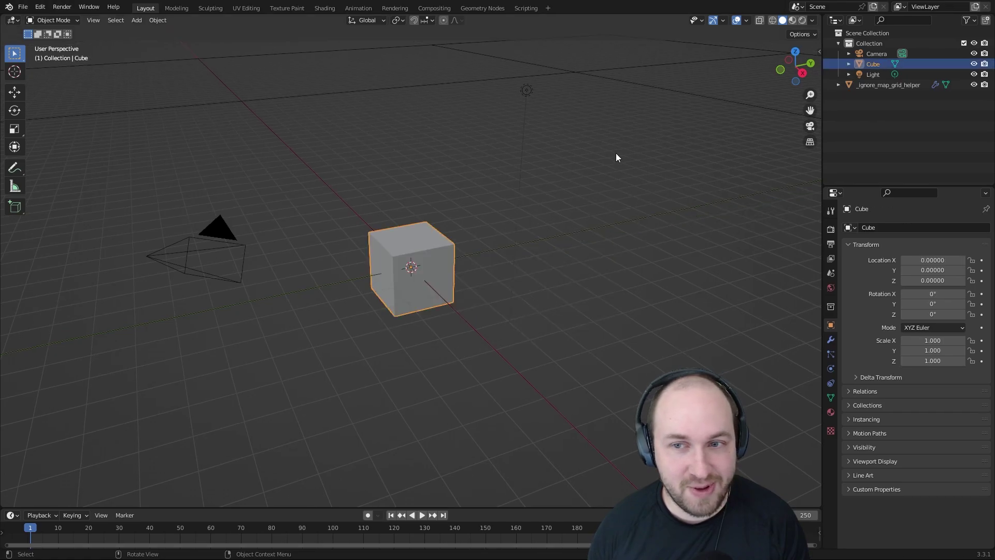
Step: Delete the default camera and light from the scene
{"action": "left_click", "coordinate": [875, 53]}
{"action": "key", "text": "Delete"}
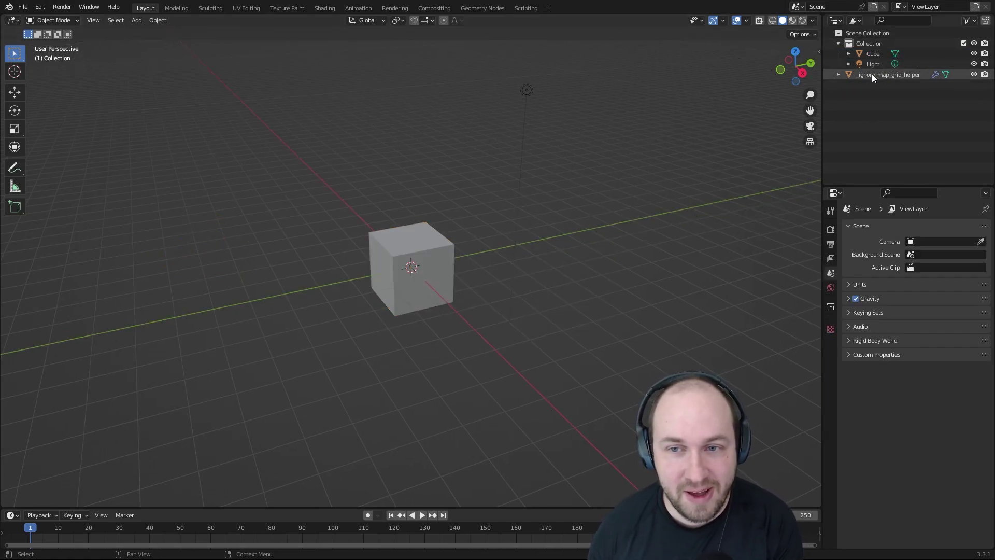
{"action": "left_click", "coordinate": [874, 61]}
{"action": "key", "text": "Delete"}
Step: Move the default cube along the Y axis to about 3.4, away from the world origin
{"action": "scroll", "coordinate": [440, 271], "scroll_direction": "up", "scroll_amount": 5}
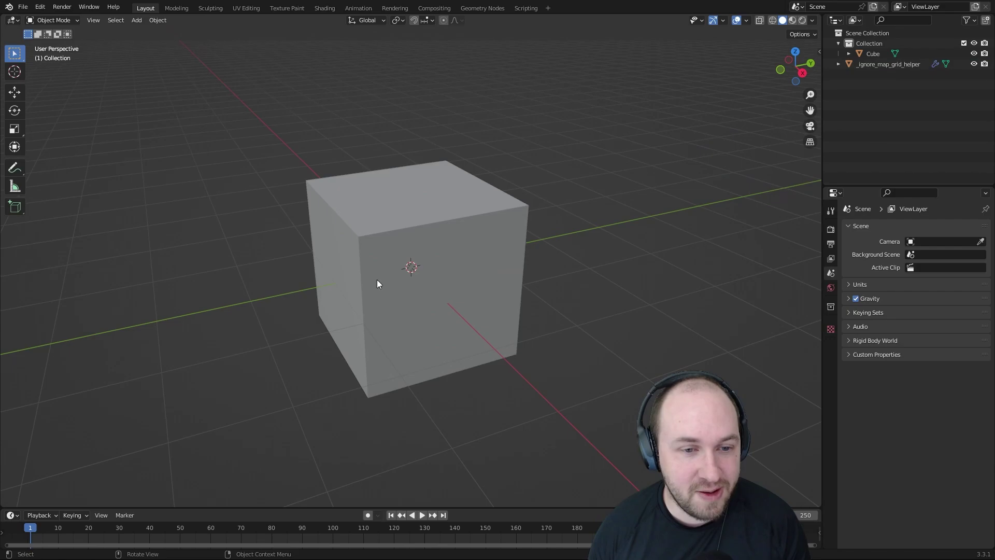
{"action": "left_click", "coordinate": [446, 289]}
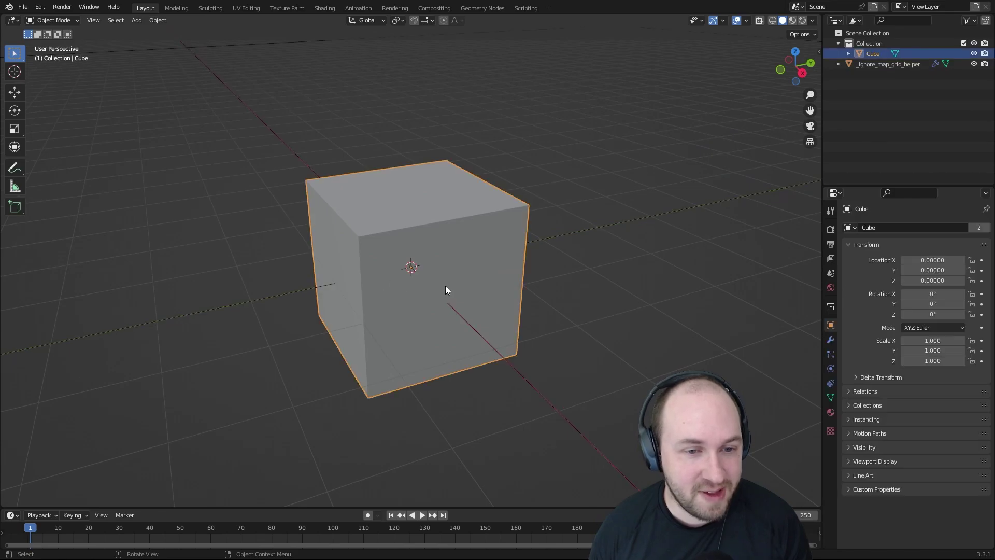
{"action": "left_click", "coordinate": [15, 93]}
{"action": "left_click_drag", "start_coordinate": [446, 260], "coordinate": [658, 214]}
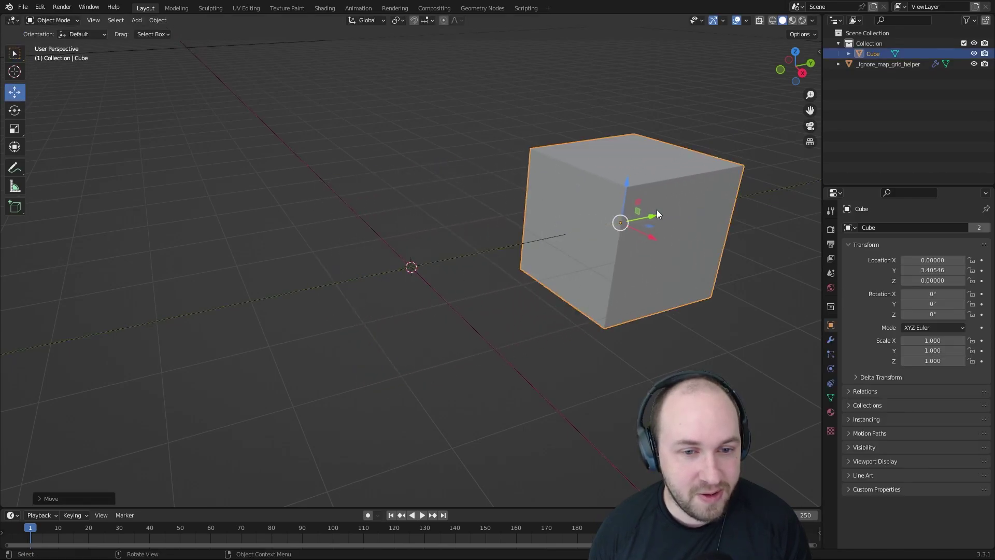
Step: Import text1234.svg as Scalable Vector Graphics and enlarge the outliner to fit its list of paths
{"action": "left_click", "coordinate": [22, 7]}
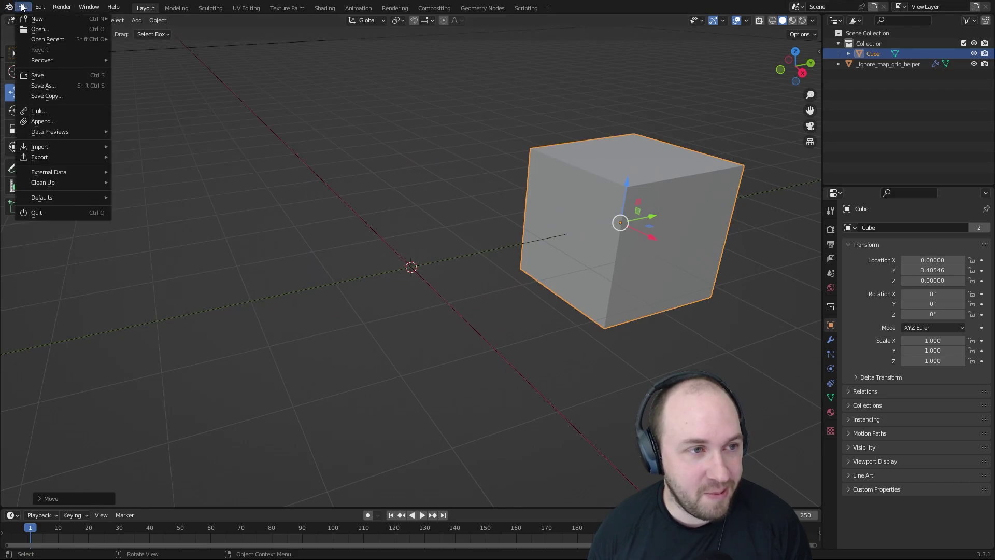
{"action": "mouse_move", "coordinate": [66, 147]}
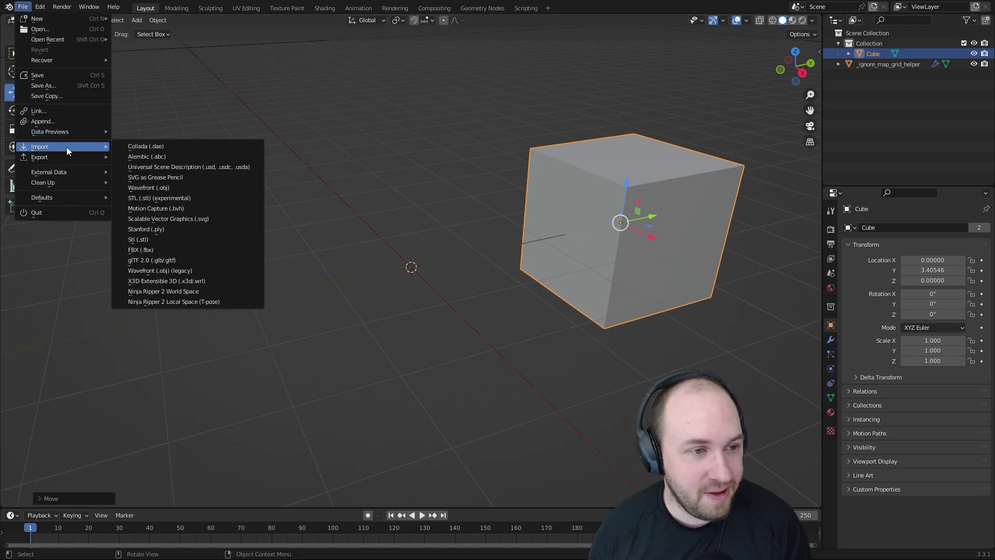
{"action": "left_click", "coordinate": [202, 218]}
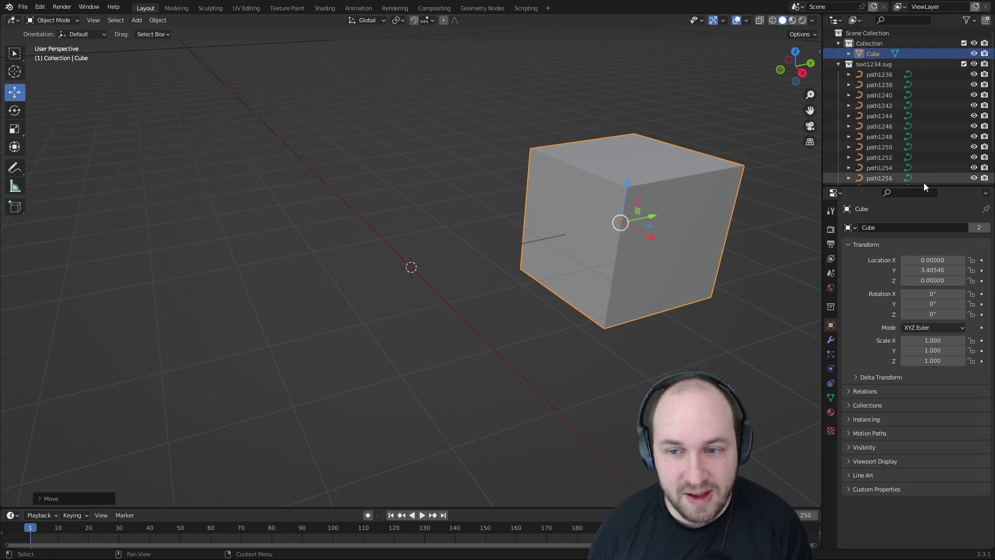
{"action": "left_click_drag", "start_coordinate": [926, 185], "coordinate": [926, 280]}
Step: Examine the imported lettering at the world origin up close and from different angles
{"action": "scroll", "coordinate": [421, 278], "scroll_direction": "up", "scroll_amount": 5}
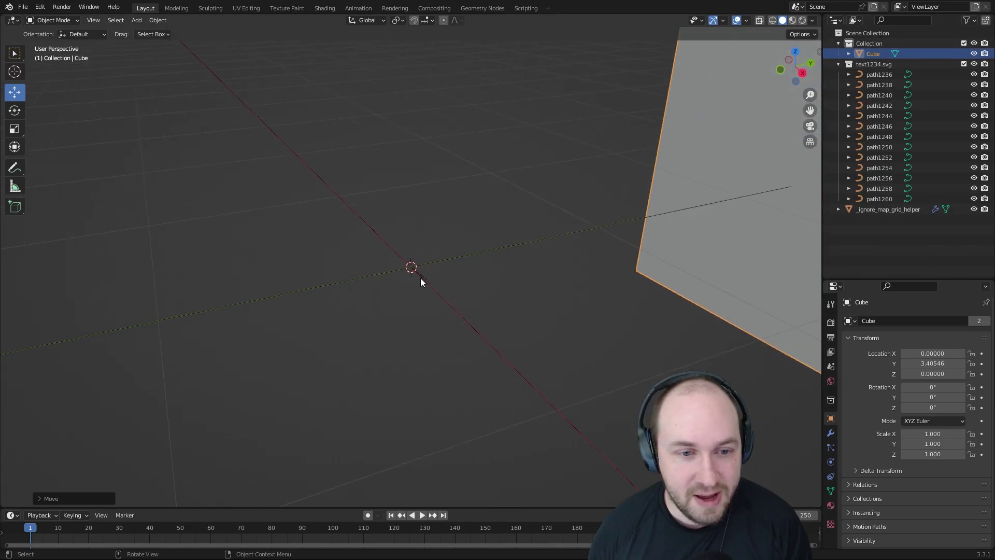
{"action": "scroll", "coordinate": [492, 305], "scroll_direction": "up", "scroll_amount": 3}
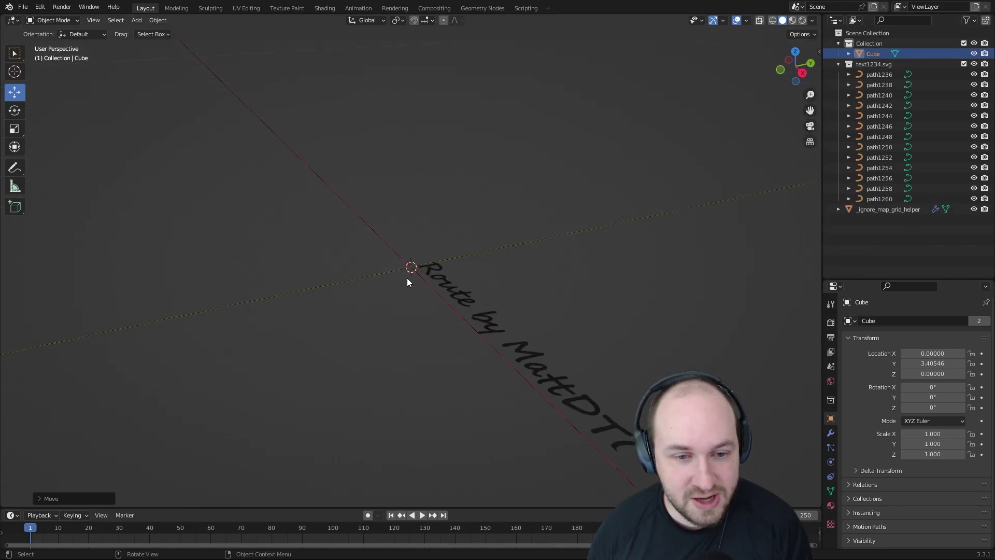
{"action": "middle_click_drag", "start_coordinate": [406, 278], "coordinate": [456, 276]}
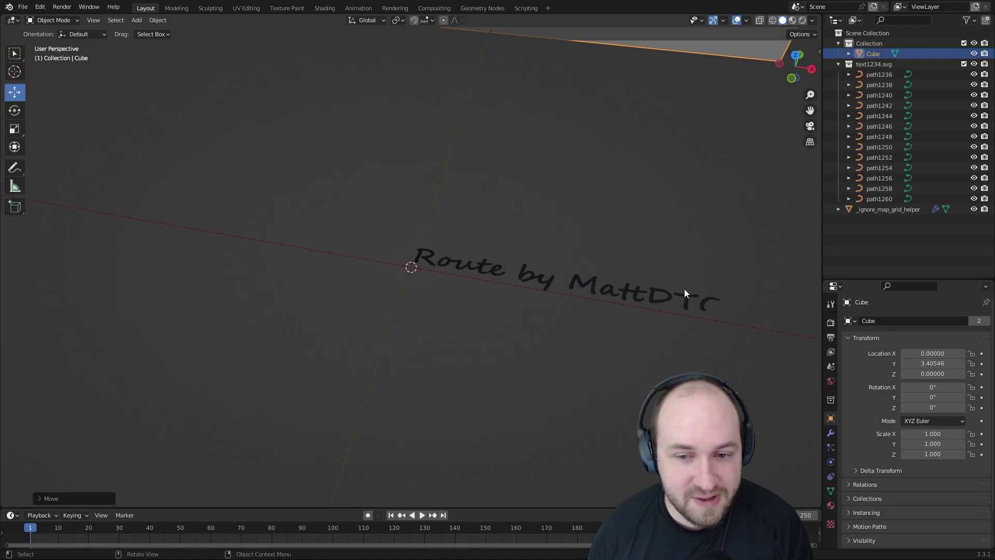
{"action": "scroll", "coordinate": [682, 290], "scroll_direction": "down", "scroll_amount": 6}
{"action": "middle_click_drag", "start_coordinate": [680, 287], "coordinate": [573, 258]}
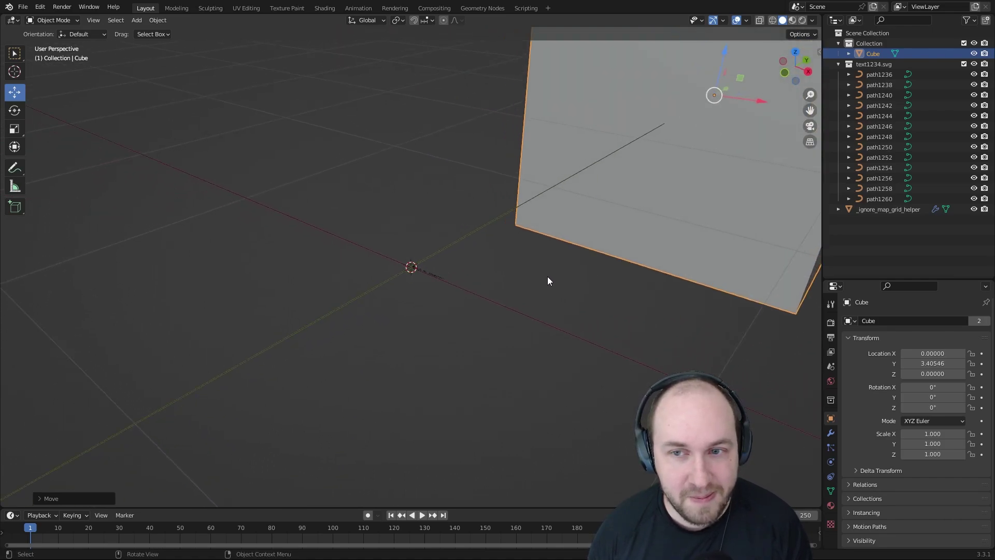
{"action": "scroll", "coordinate": [501, 270], "scroll_direction": "up", "scroll_amount": 1}
{"action": "scroll", "coordinate": [502, 269], "scroll_direction": "up", "scroll_amount": 8}
{"action": "left_click", "coordinate": [878, 74]}
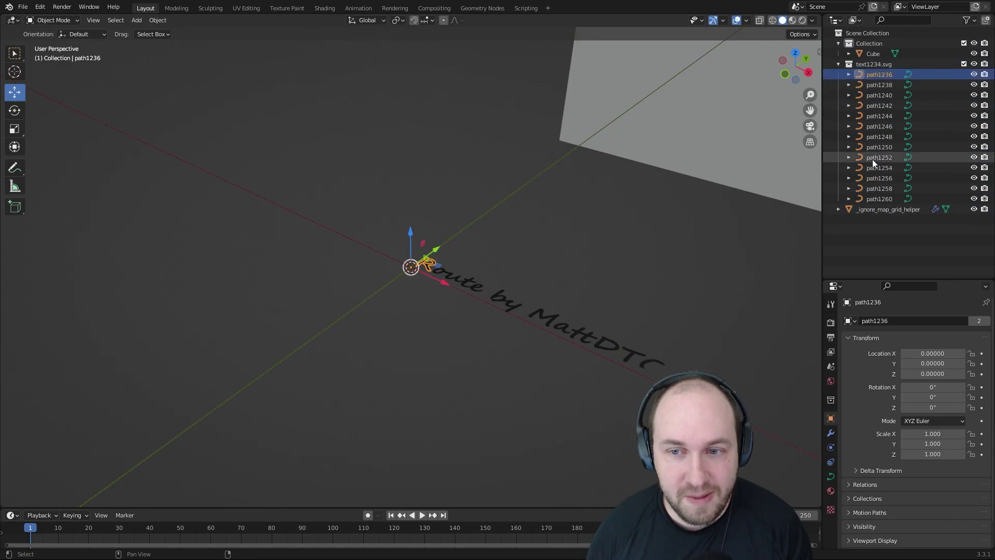
{"action": "left_click", "coordinate": [877, 201], "text": "shift"}
{"action": "right_click", "coordinate": [880, 130]}
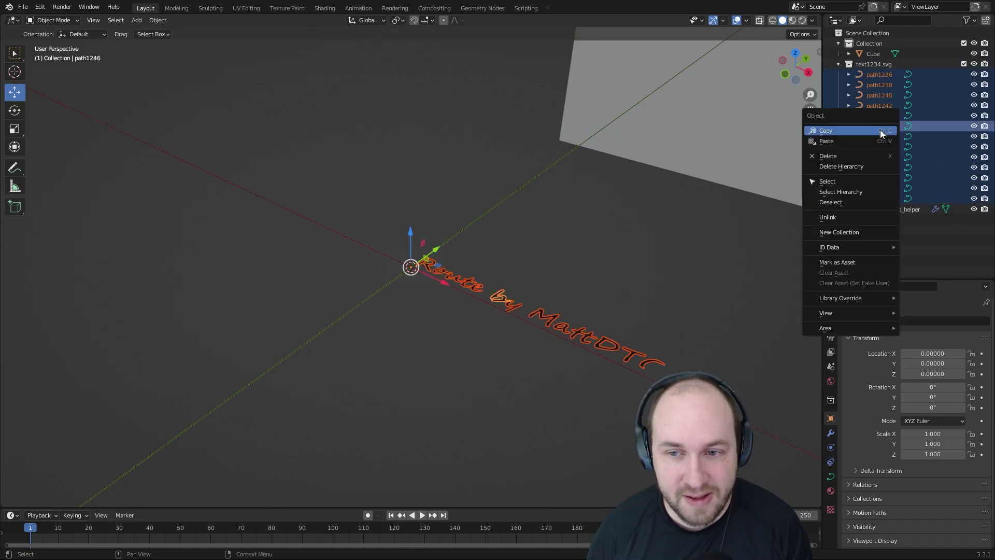
{"action": "right_click", "coordinate": [504, 300]}
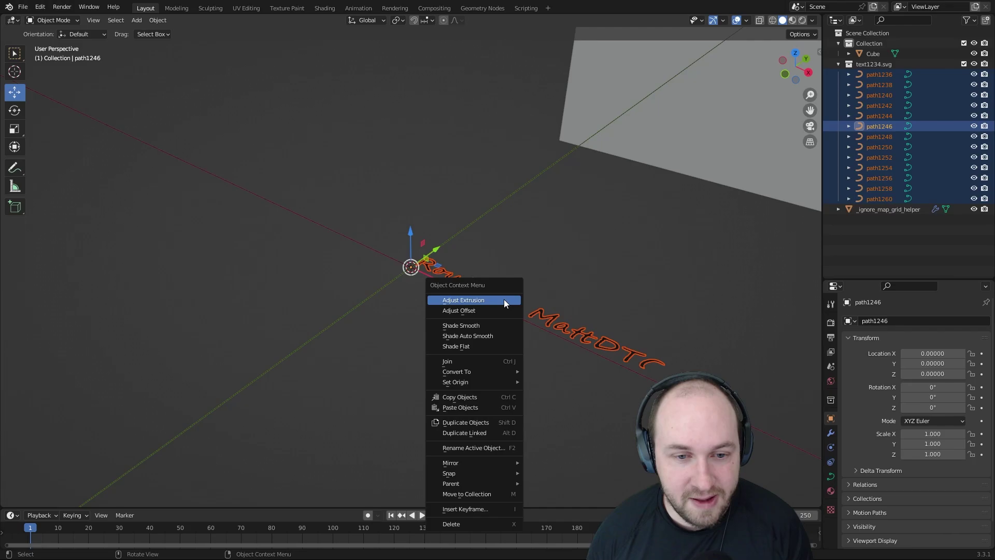
{"action": "left_click", "coordinate": [578, 305]}
Step: Select all the imported letter curves around the origin and convert them to meshes
{"action": "scroll", "coordinate": [549, 317], "scroll_direction": "up", "scroll_amount": 4}
{"action": "scroll", "coordinate": [551, 310], "scroll_direction": "down", "scroll_amount": 2}
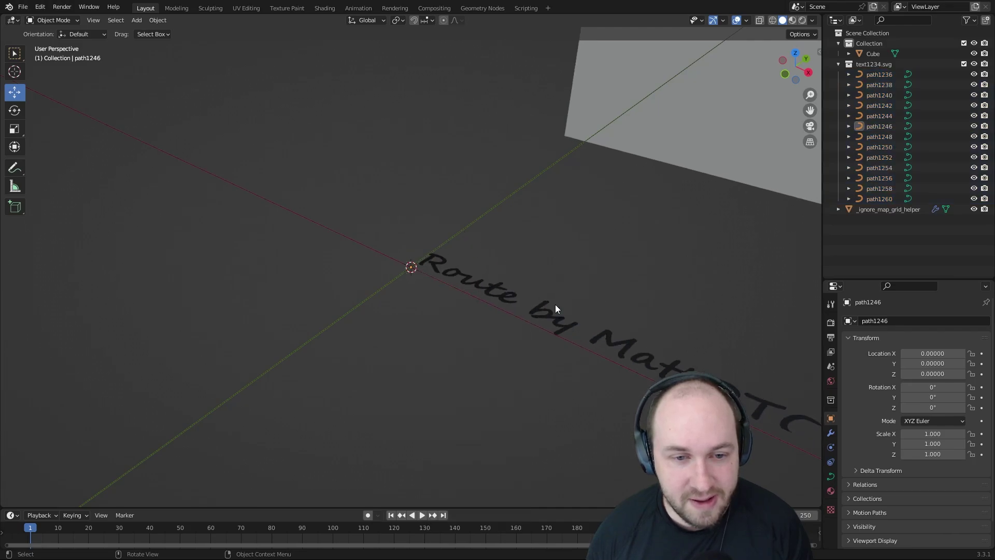
{"action": "scroll", "coordinate": [418, 247], "scroll_direction": "down", "scroll_amount": 7}
{"action": "left_click_drag", "start_coordinate": [340, 232], "coordinate": [613, 369]}
{"action": "scroll", "coordinate": [517, 318], "scroll_direction": "up", "scroll_amount": 8}
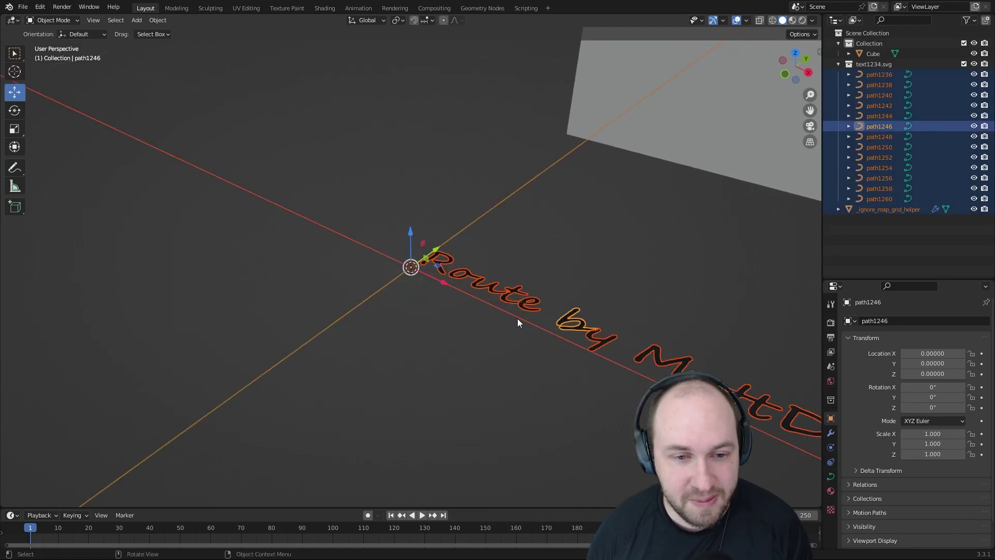
{"action": "right_click", "coordinate": [512, 290]}
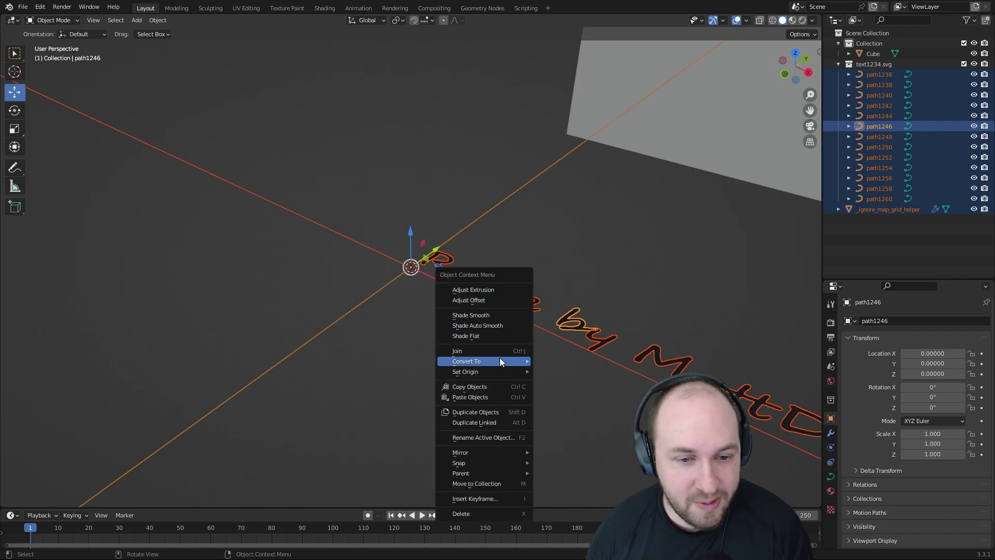
{"action": "mouse_move", "coordinate": [527, 361]}
{"action": "left_click", "coordinate": [561, 371]}
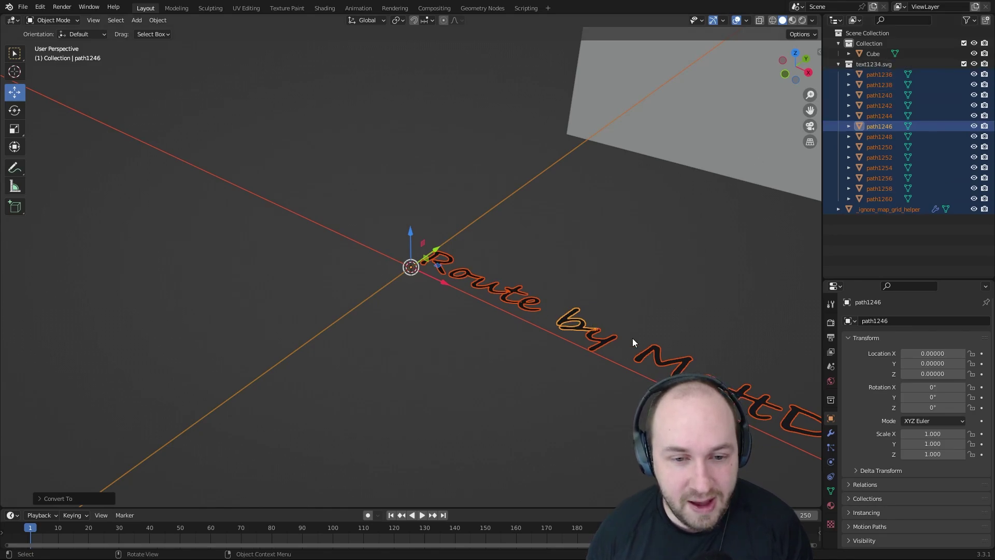
Step: Join the selected letter meshes into a single object
{"action": "middle_click_drag", "start_coordinate": [632, 337], "coordinate": [574, 314]}
{"action": "right_click", "coordinate": [571, 306]}
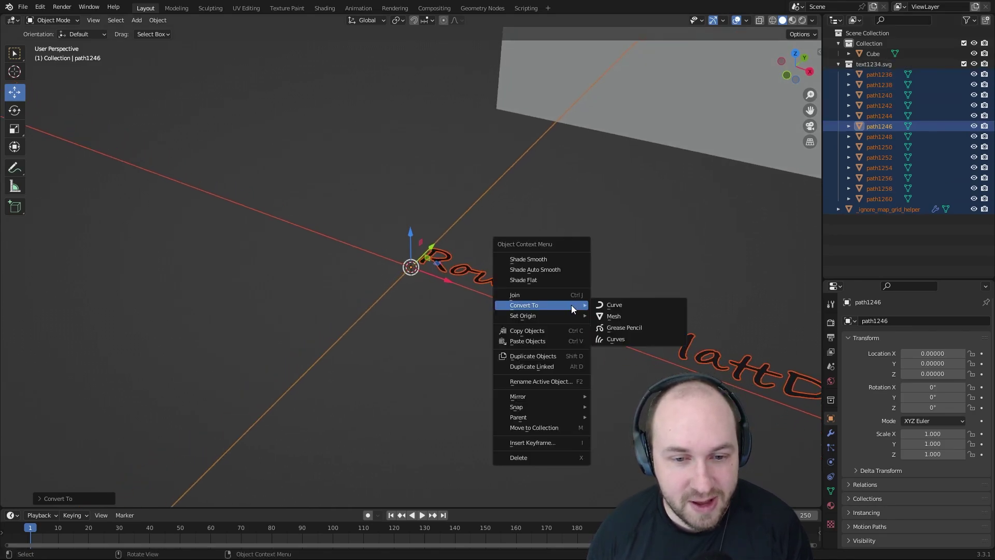
{"action": "left_click", "coordinate": [530, 294]}
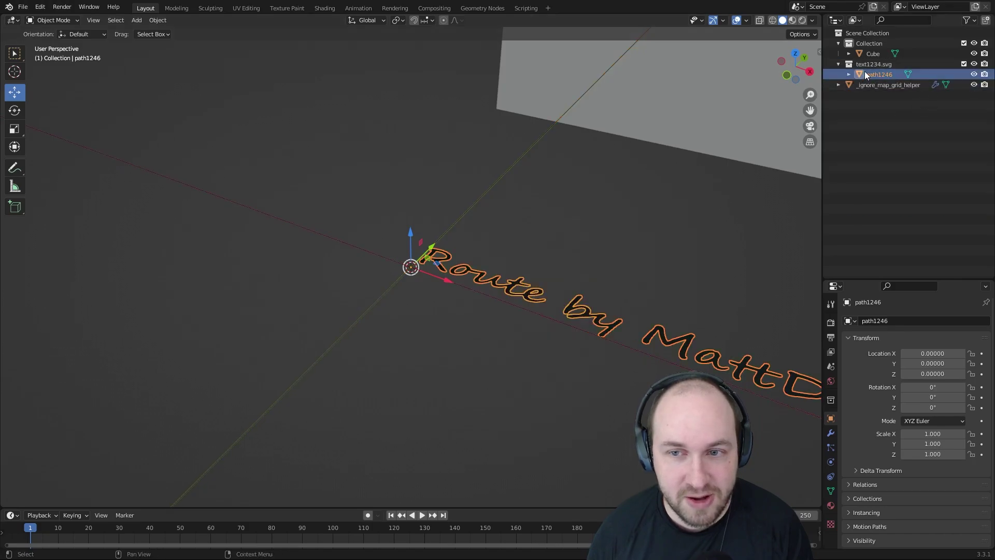
Step: Select the joined lettering mesh path1246 and switch it to Edit Mode
{"action": "left_click", "coordinate": [883, 73]}
{"action": "middle_click_drag", "start_coordinate": [707, 272], "coordinate": [492, 234], "text": "shift"}
{"action": "left_click", "coordinate": [55, 21]}
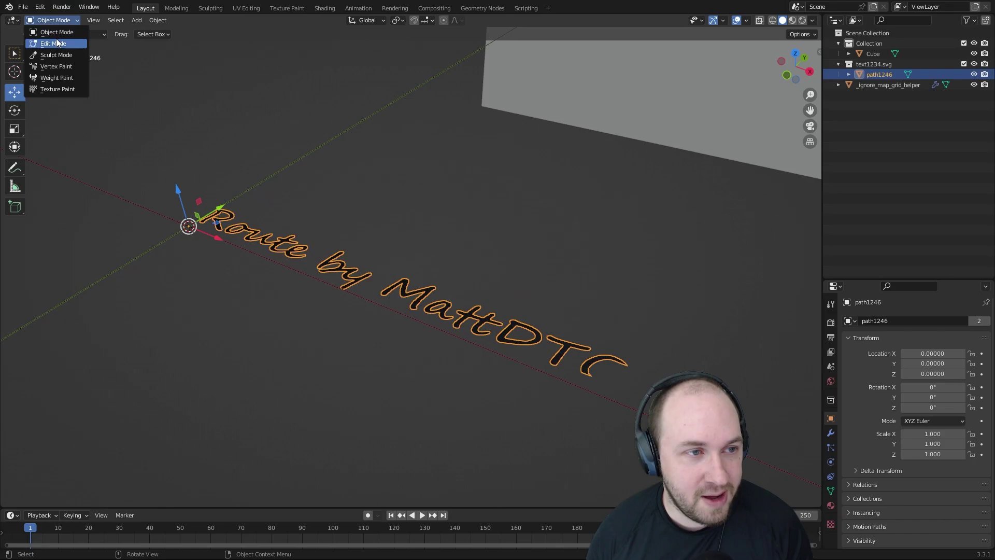
{"action": "left_click", "coordinate": [56, 44]}
Step: Set the 3D view's clip start to 0.001 and clip end to 100000 so close-up geometry displays fully
{"action": "scroll", "coordinate": [589, 336], "scroll_direction": "up", "scroll_amount": 2}
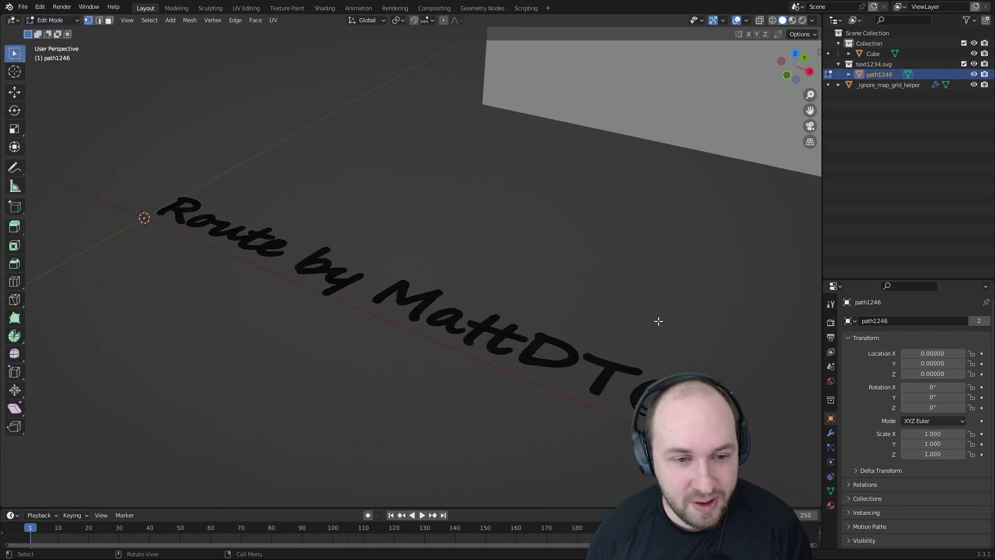
{"action": "scroll", "coordinate": [659, 322], "scroll_direction": "up", "scroll_amount": 8}
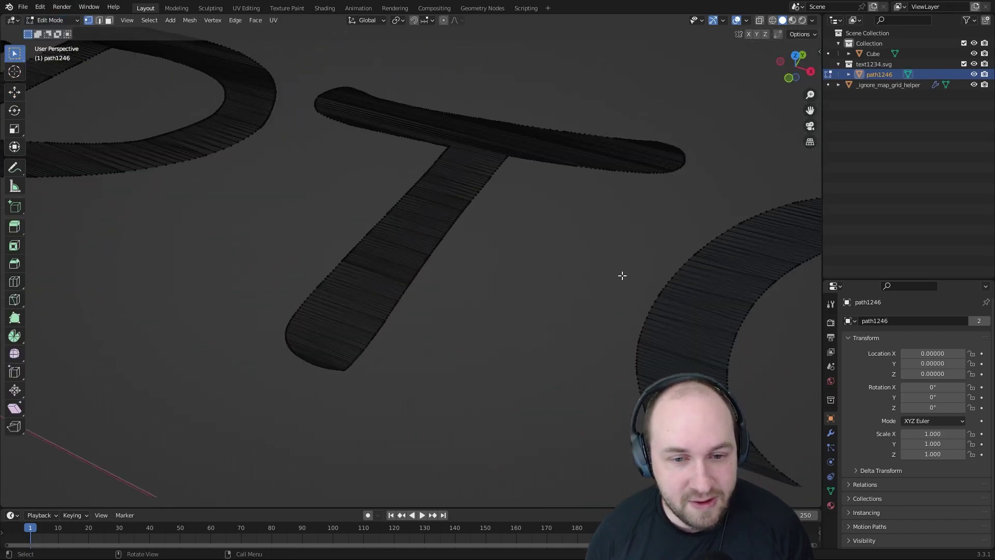
{"action": "middle_click_drag", "start_coordinate": [622, 275], "coordinate": [435, 240], "text": "shift"}
{"action": "scroll", "coordinate": [435, 240], "scroll_direction": "down", "scroll_amount": 1}
{"action": "middle_click_drag", "start_coordinate": [371, 218], "coordinate": [424, 221], "text": "shift"}
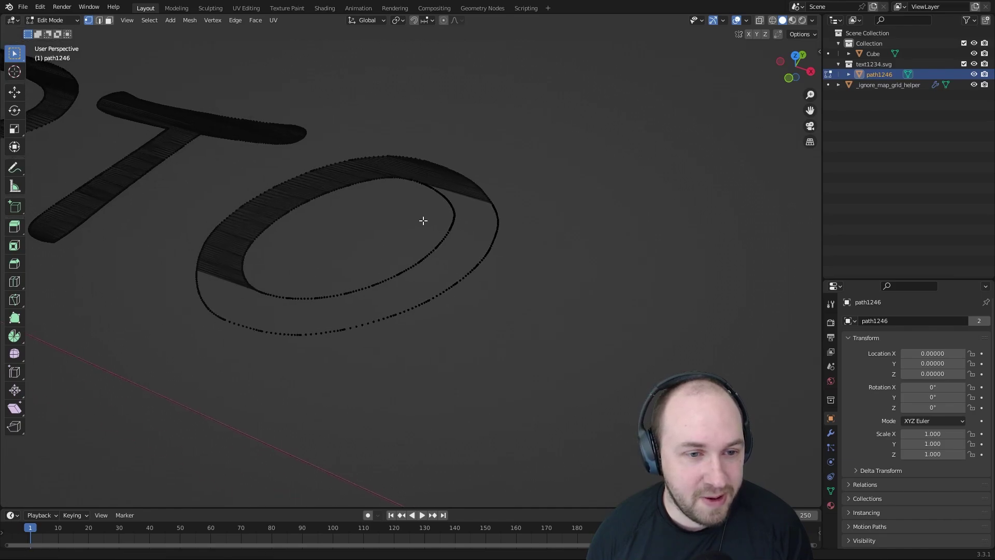
{"action": "scroll", "coordinate": [423, 221], "scroll_direction": "up", "scroll_amount": 3}
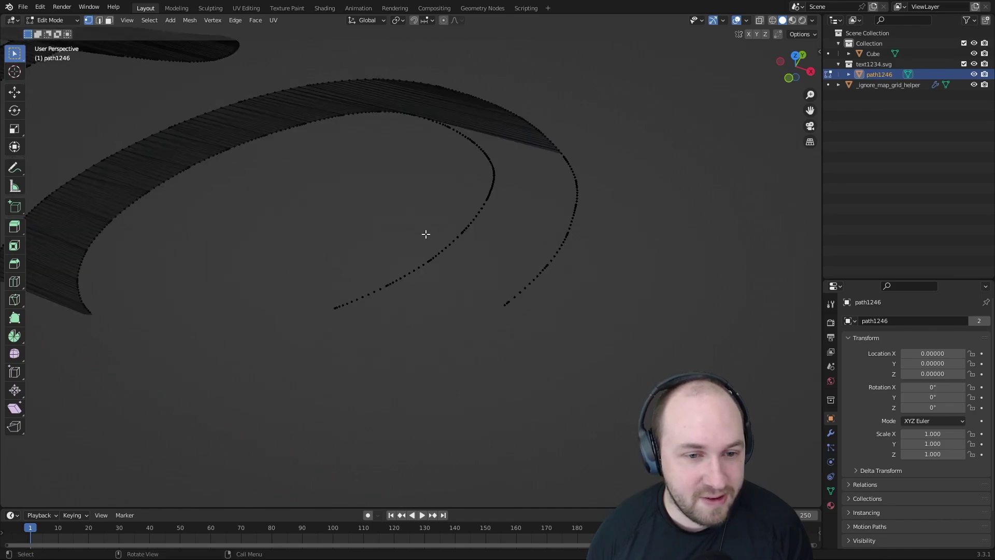
{"action": "left_click", "coordinate": [819, 51]}
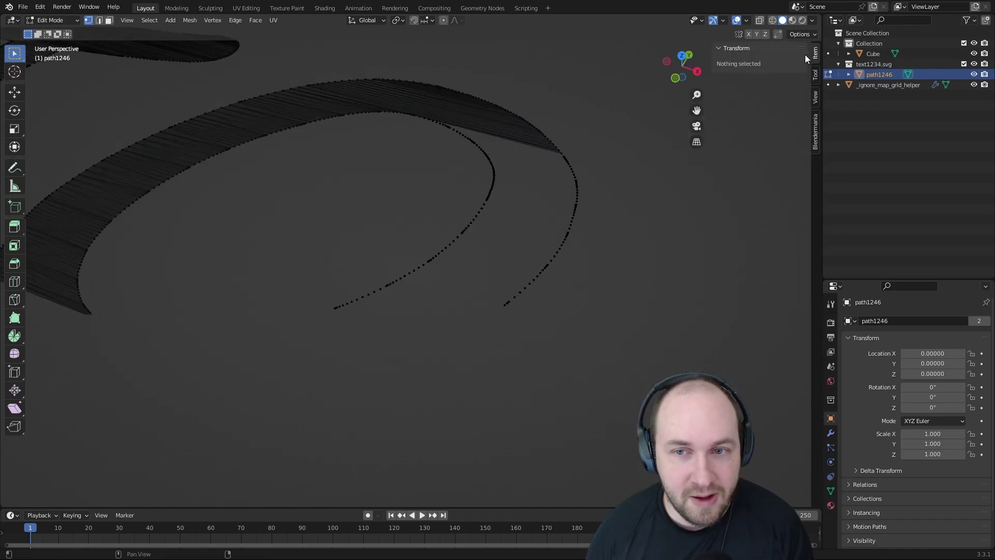
{"action": "left_click", "coordinate": [815, 97]}
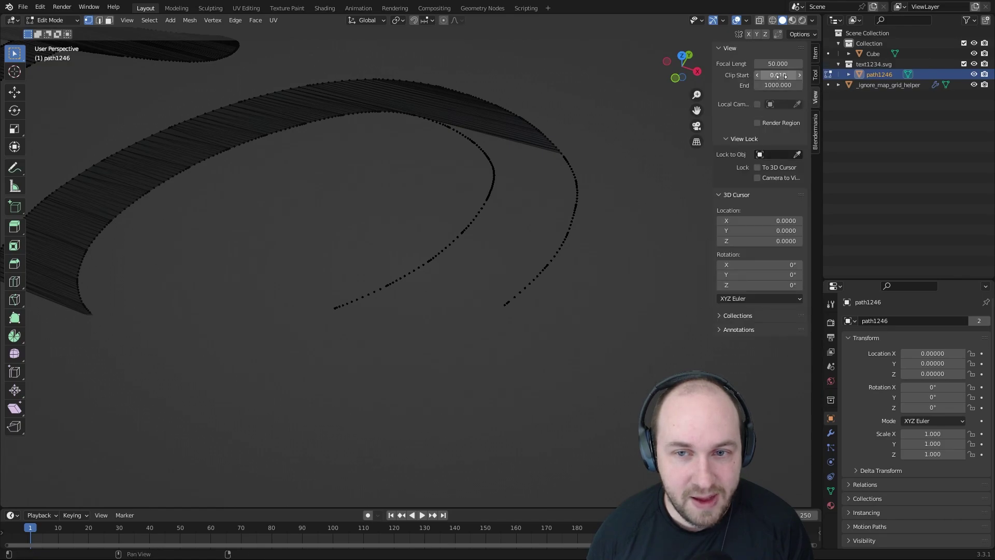
{"action": "left_click_drag", "start_coordinate": [781, 76], "coordinate": [757, 75]}
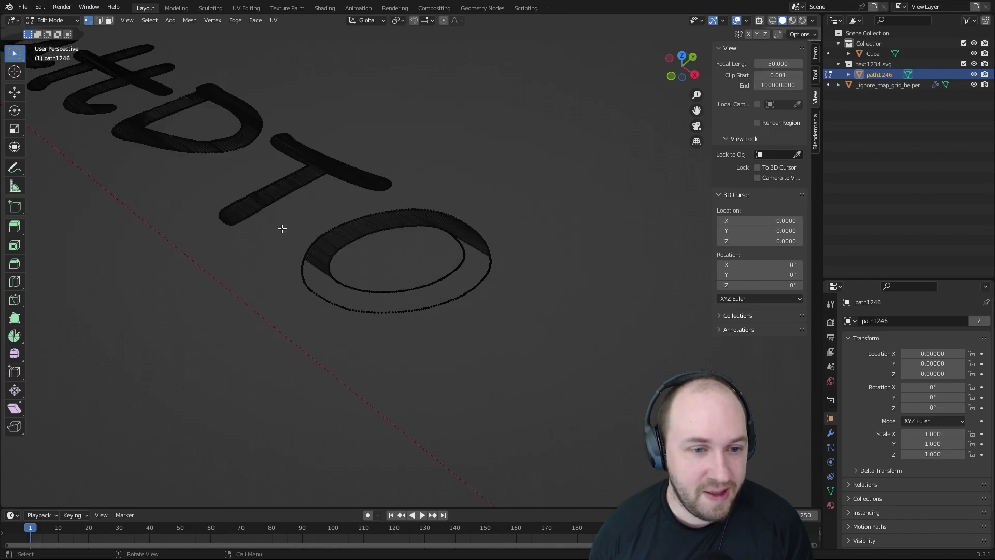
Step: Select the vertices of the partly filled last letter, frame the view on them, and clear the selection
{"action": "left_click_drag", "start_coordinate": [282, 227], "coordinate": [521, 330]}
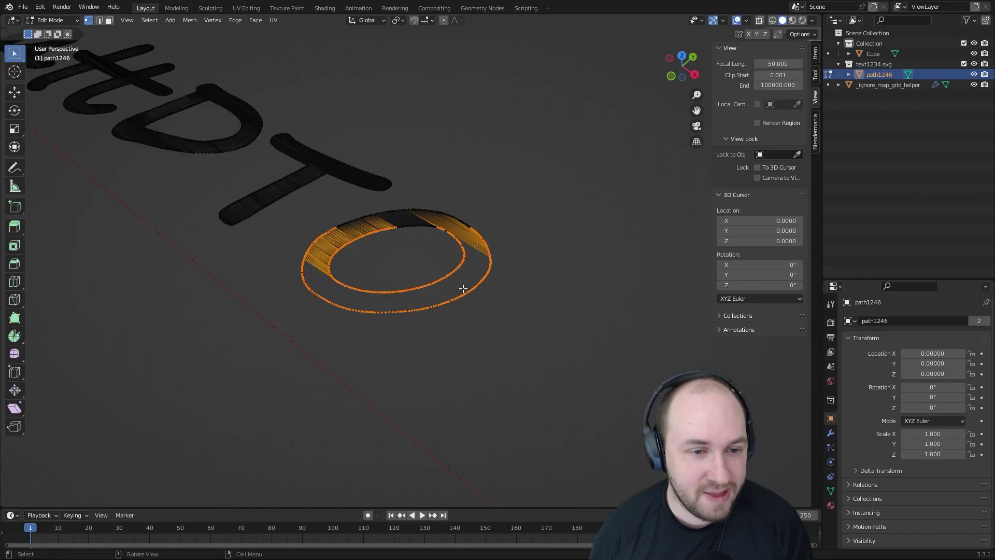
{"action": "left_click", "coordinate": [128, 20]}
{"action": "left_click", "coordinate": [161, 79]}
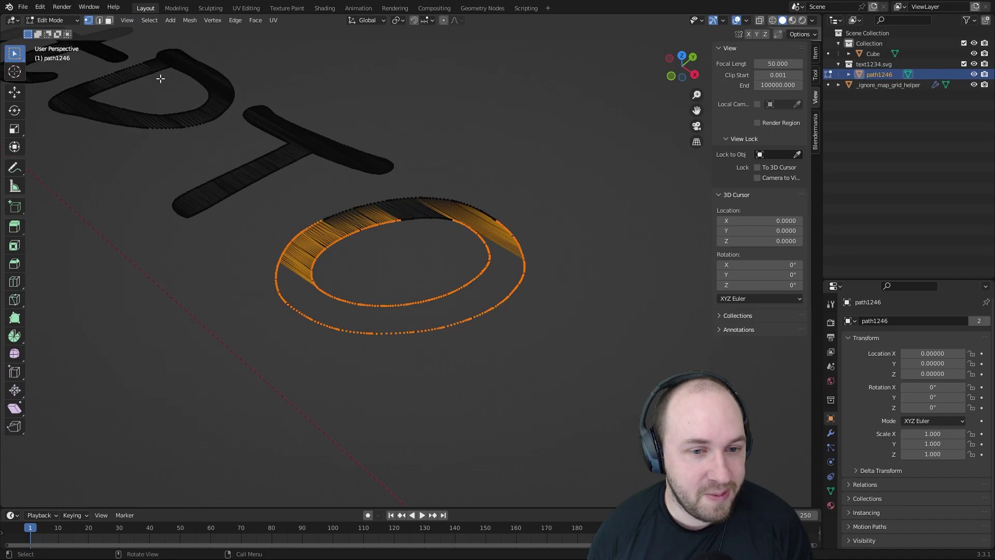
{"action": "left_click", "coordinate": [498, 254]}
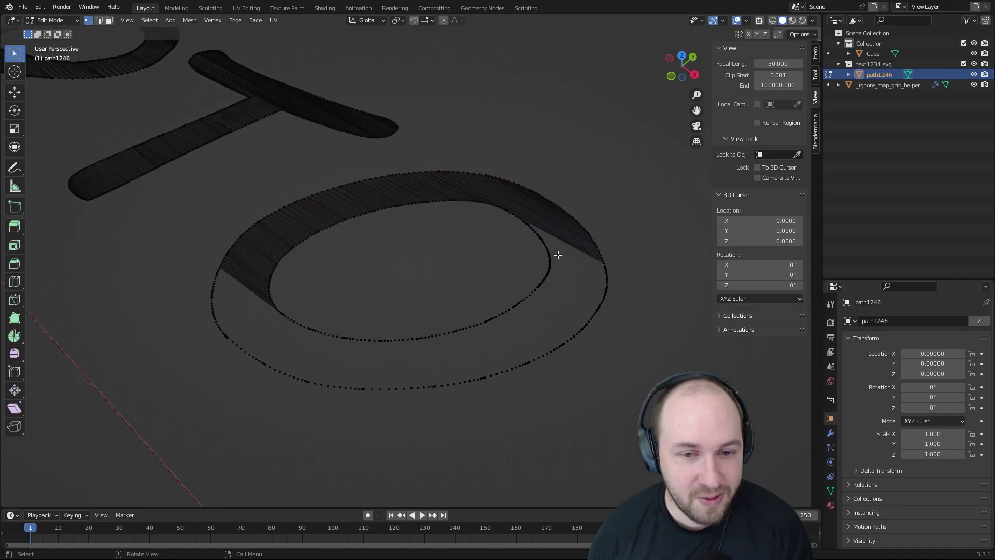
Step: Merge at center the first group of loose inner-outline vertices beside the filled part of the last letter
{"action": "middle_click_drag", "start_coordinate": [567, 279], "coordinate": [498, 263]}
{"action": "middle_click_drag", "start_coordinate": [488, 311], "coordinate": [382, 279]}
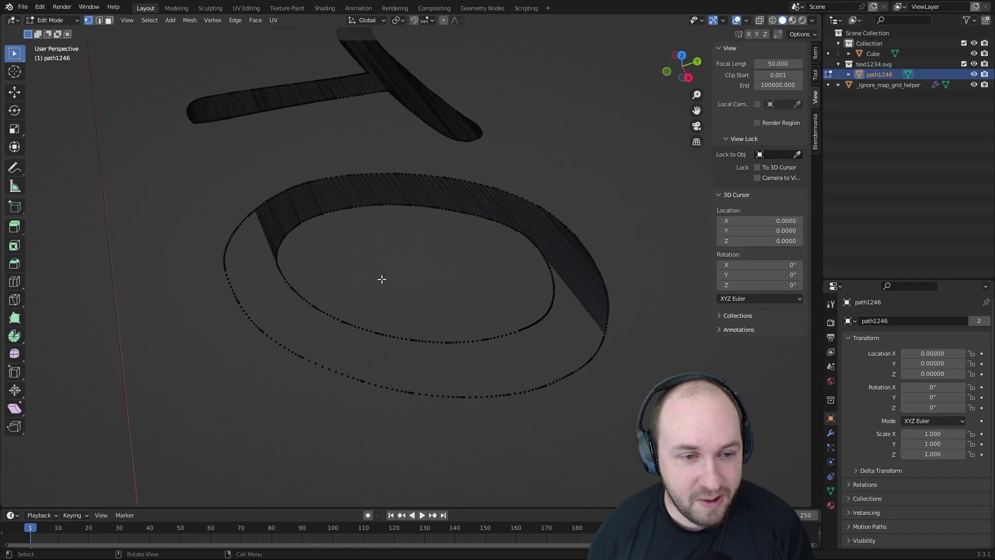
{"action": "middle_click_drag", "start_coordinate": [490, 297], "coordinate": [456, 292]}
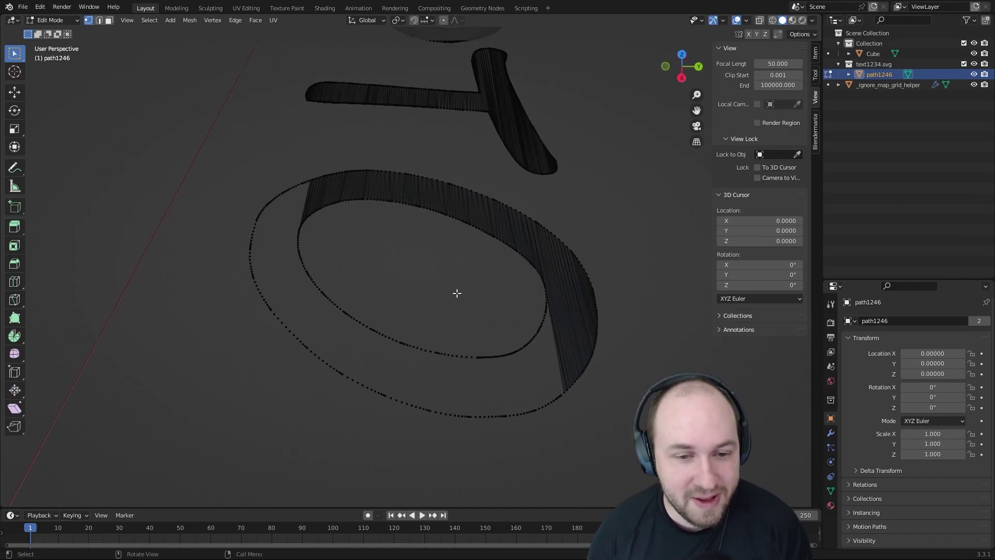
{"action": "middle_click_drag", "start_coordinate": [549, 327], "coordinate": [462, 275]}
{"action": "scroll", "coordinate": [520, 275], "scroll_direction": "up", "scroll_amount": 5}
{"action": "middle_click_drag", "start_coordinate": [529, 257], "coordinate": [467, 273], "text": "shift"}
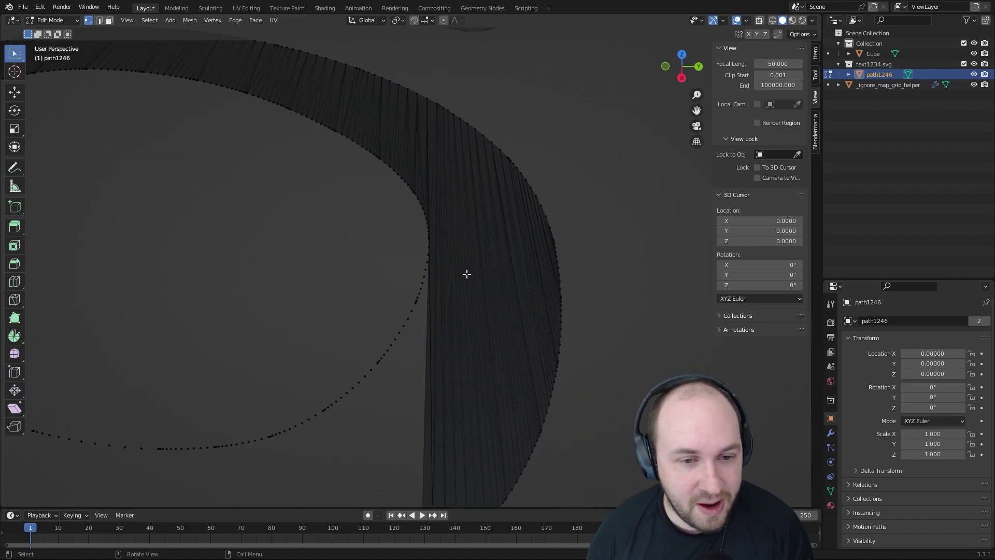
{"action": "scroll", "coordinate": [520, 249], "scroll_direction": "up", "scroll_amount": 5}
{"action": "left_click", "coordinate": [480, 215]}
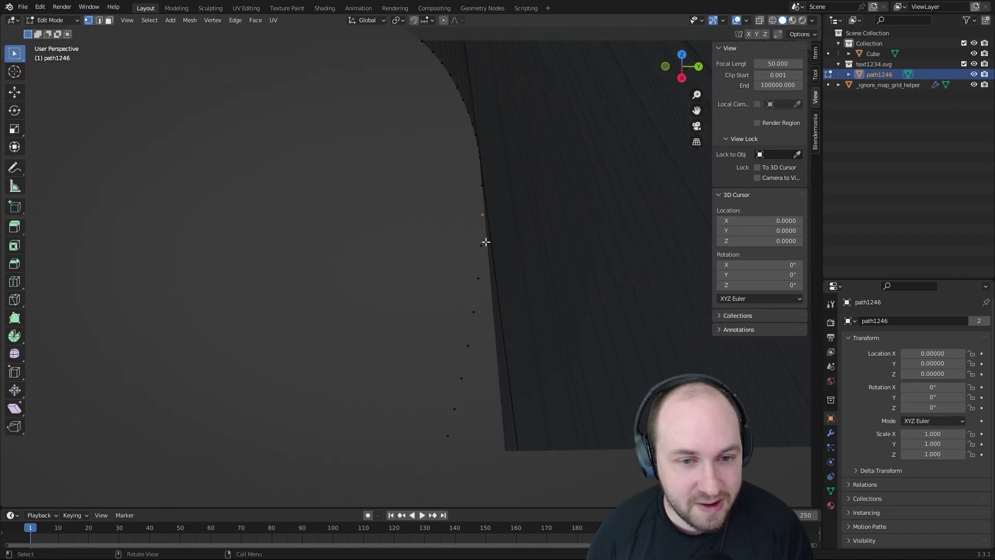
{"action": "left_click_drag", "start_coordinate": [470, 238], "coordinate": [486, 395], "text": "shift"}
{"action": "key", "text": "m"}
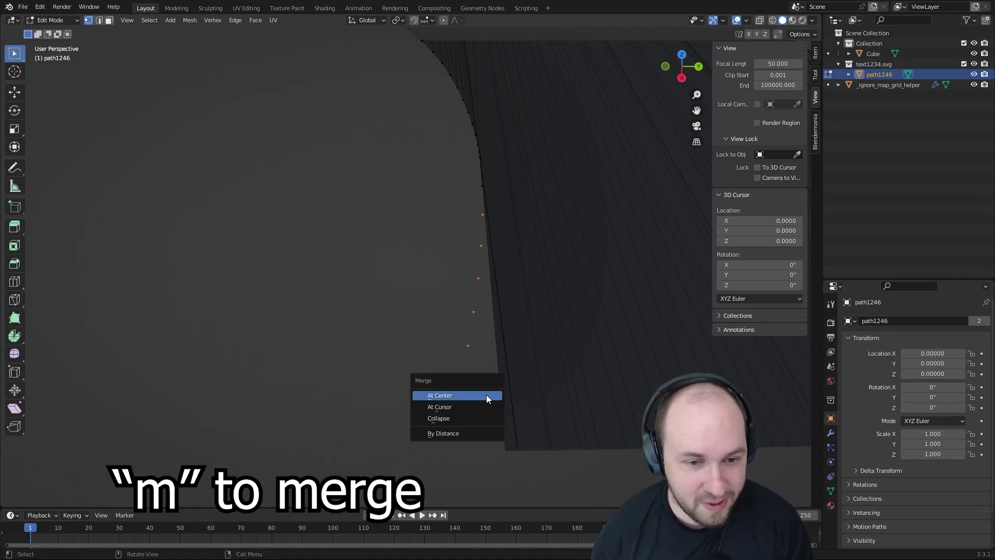
{"action": "left_click", "coordinate": [486, 396]}
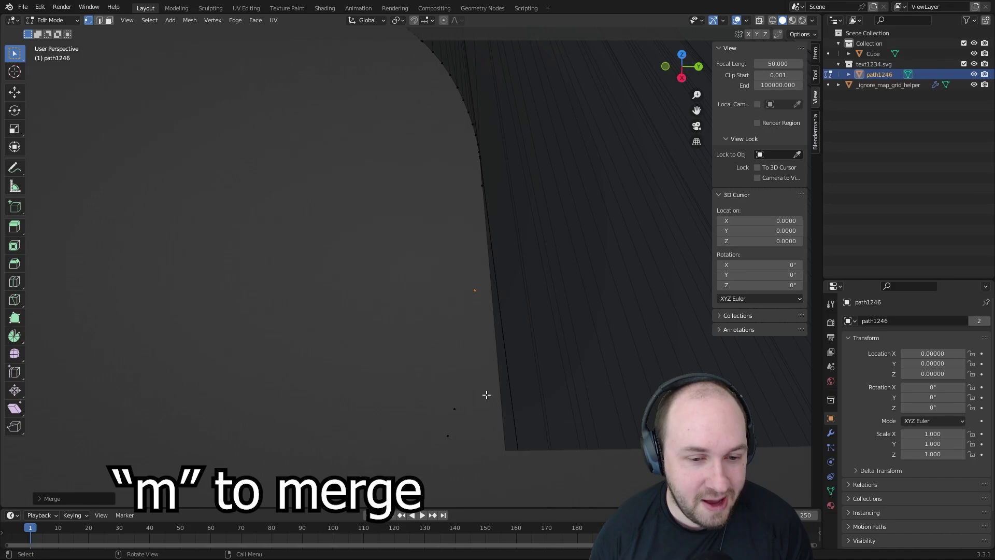
Step: Merge the next two groups of loose vertices along the letter's inner outline, each at its center
{"action": "left_click_drag", "start_coordinate": [499, 430], "coordinate": [544, 271], "text": "shift"}
{"action": "scroll", "coordinate": [440, 382], "scroll_direction": "down", "scroll_amount": 5}
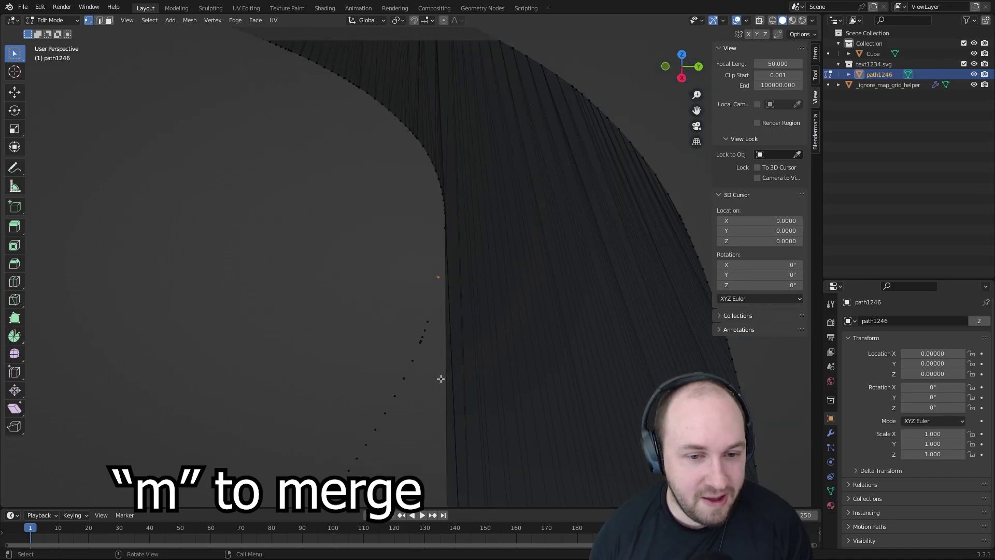
{"action": "mouse_move", "coordinate": [432, 384]}
{"action": "middle_mouse_down", "text": "shift"}
{"action": "mouse_move", "coordinate": [464, 358]}
{"action": "mouse_move", "coordinate": [442, 238]}
{"action": "middle_mouse_up", "text": "shift"}
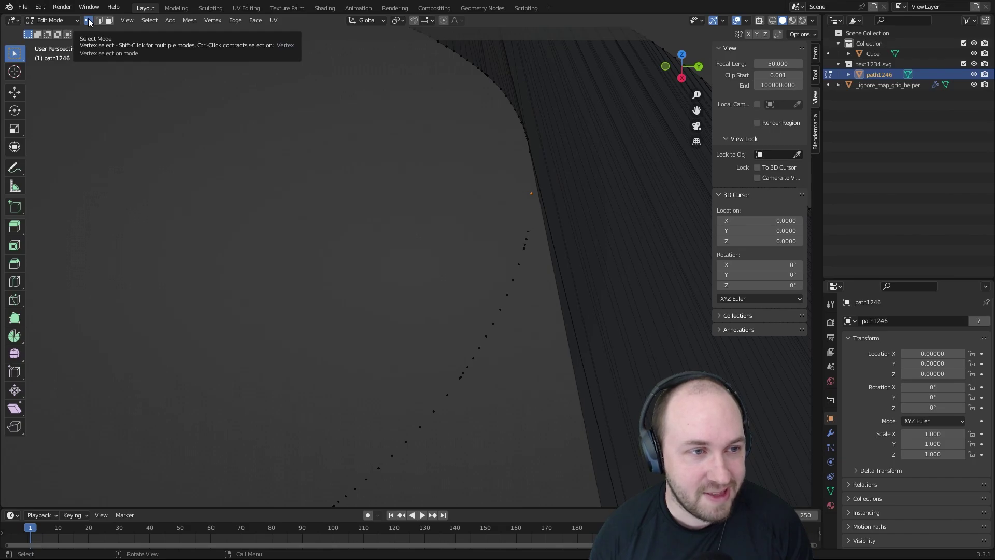
{"action": "left_click_drag", "start_coordinate": [443, 211], "coordinate": [538, 317]}
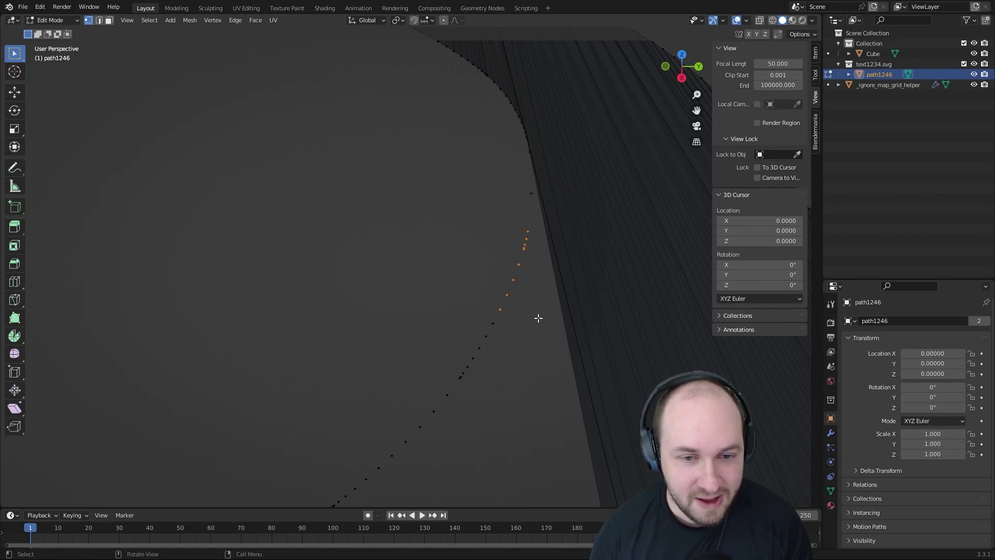
{"action": "key", "text": "m"}
{"action": "left_click", "coordinate": [538, 318]}
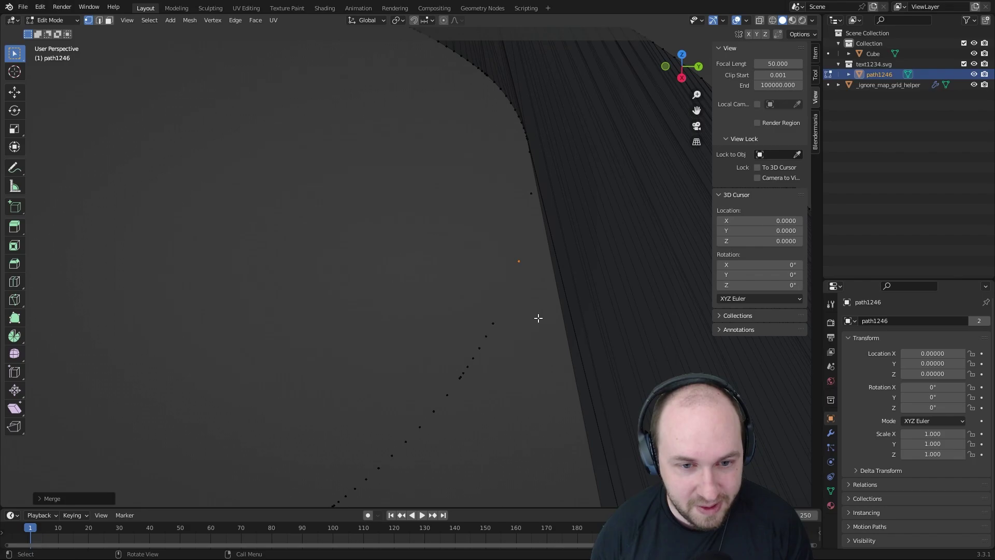
{"action": "mouse_move", "coordinate": [503, 297]}
{"action": "left_mouse_down"}
{"action": "mouse_move", "coordinate": [430, 389]}
{"action": "mouse_move", "coordinate": [376, 411]}
{"action": "mouse_move", "coordinate": [492, 300]}
{"action": "left_mouse_up"}
{"action": "key", "text": "m"}
{"action": "left_click", "coordinate": [377, 411]}
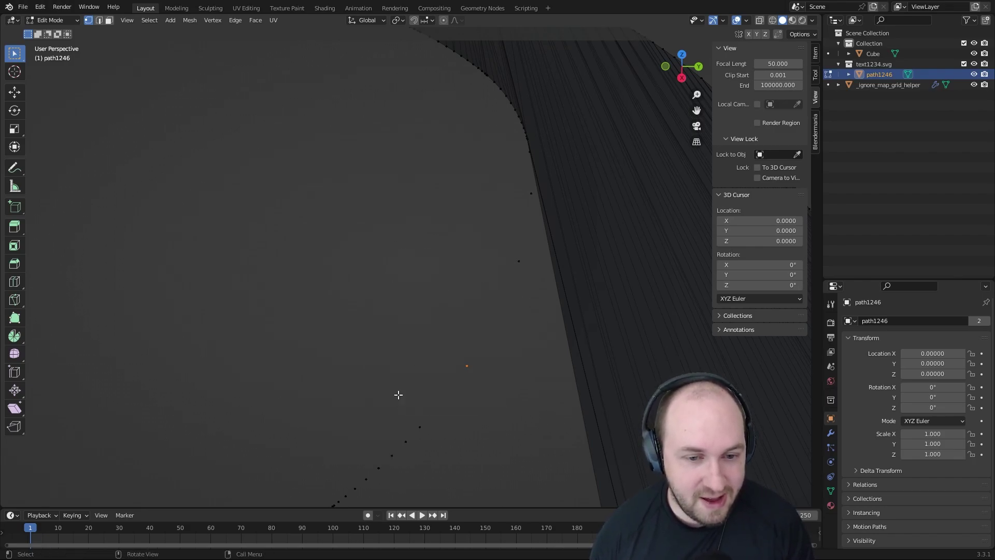
{"action": "mouse_move", "coordinate": [381, 412]}
{"action": "middle_mouse_down"}
{"action": "mouse_move", "coordinate": [387, 397]}
{"action": "mouse_move", "coordinate": [390, 407]}
{"action": "middle_mouse_up"}
Step: Merge three more groups of inner-outline vertices toward the open bottom of the letter, each into one central vertex
{"action": "middle_click_drag", "start_coordinate": [474, 442], "coordinate": [597, 218], "text": "shift"}
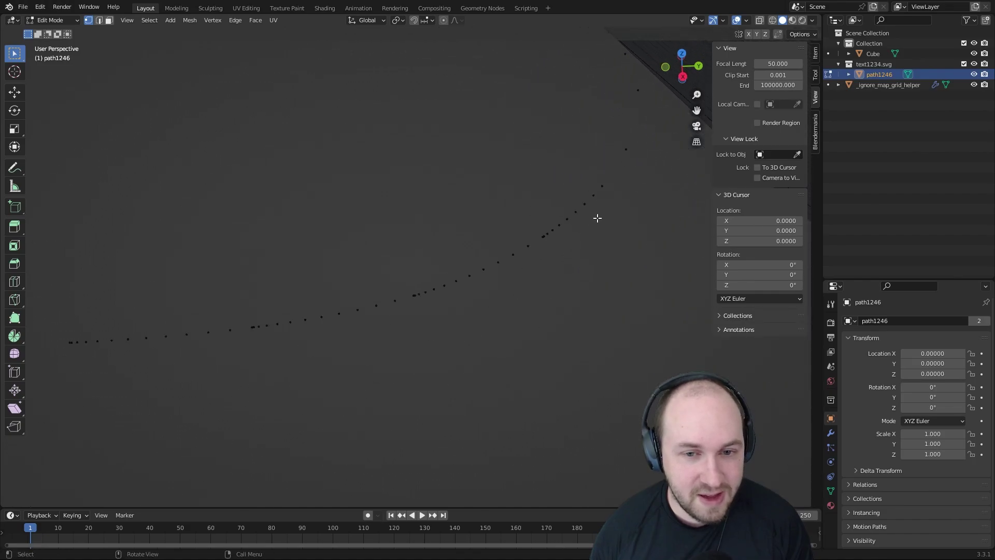
{"action": "left_click_drag", "start_coordinate": [615, 178], "coordinate": [395, 307]}
{"action": "key", "text": "m"}
{"action": "left_click", "coordinate": [515, 255]}
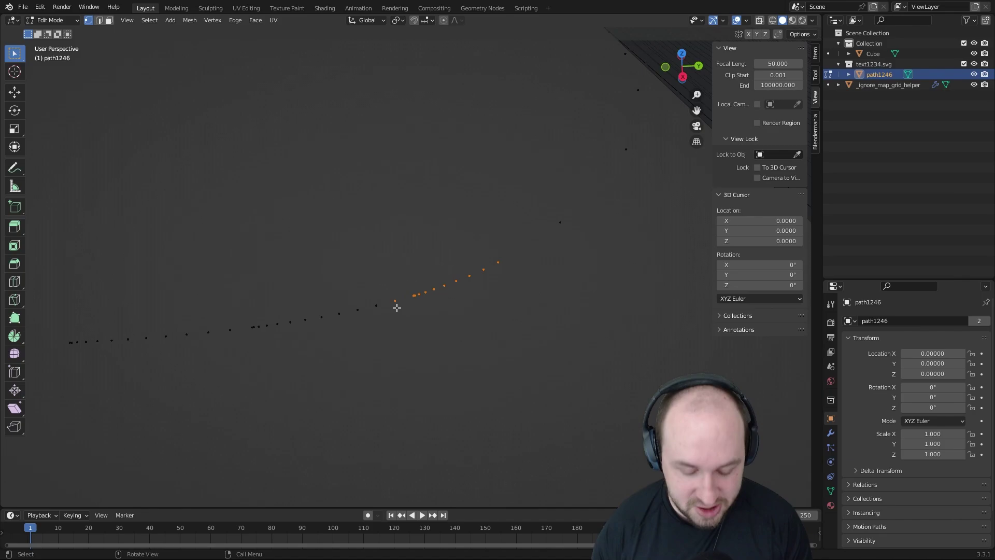
{"action": "key", "text": "m"}
{"action": "left_click", "coordinate": [397, 311]}
{"action": "left_click_drag", "start_coordinate": [382, 266], "coordinate": [174, 357]}
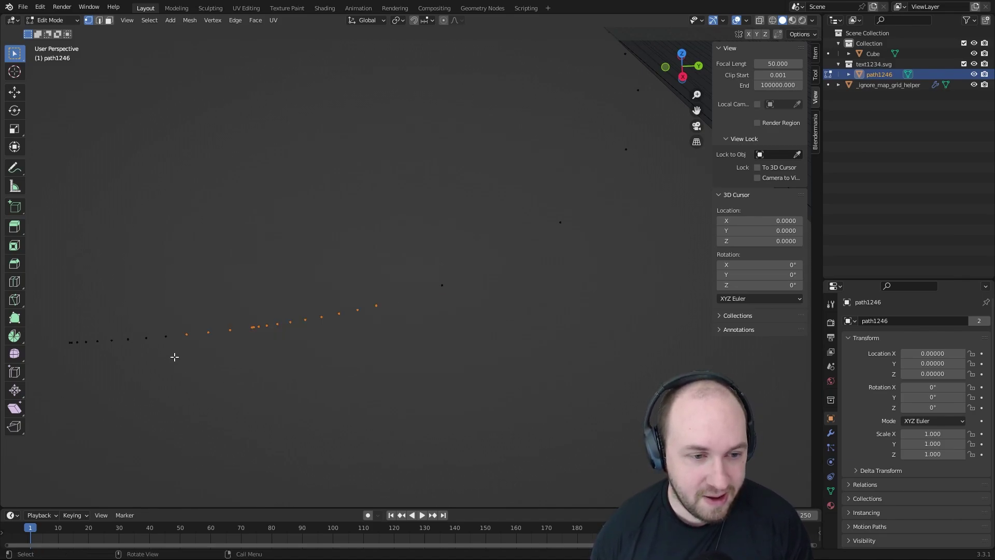
{"action": "key", "text": "m"}
{"action": "left_click", "coordinate": [176, 358]}
Step: Continue merging the dense inner-outline vertices group by group from the letter's bottom toward the opposite end of the gap
{"action": "scroll", "coordinate": [264, 324], "scroll_direction": "down", "scroll_amount": 6}
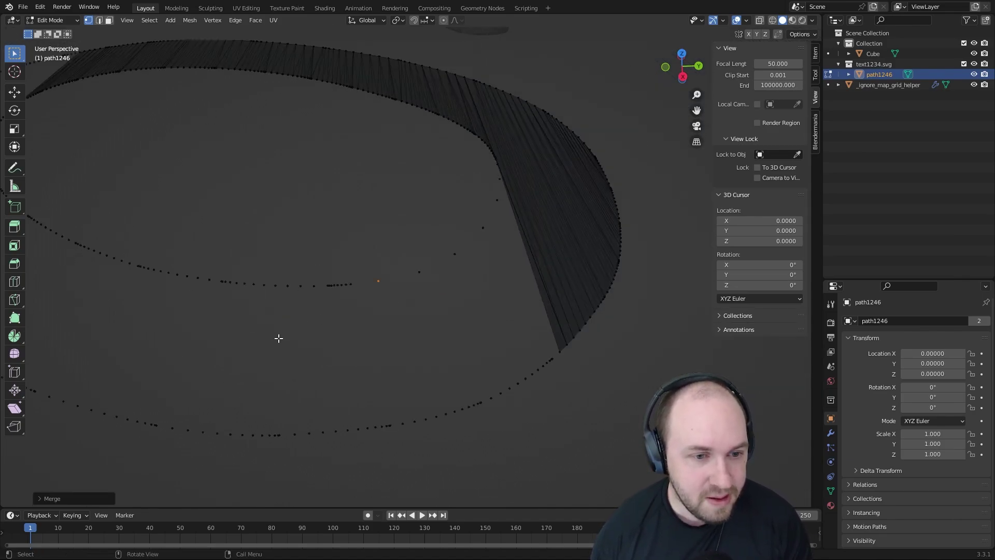
{"action": "middle_click_drag", "start_coordinate": [283, 348], "coordinate": [437, 345], "text": "shift"}
{"action": "scroll", "coordinate": [438, 345], "scroll_direction": "up", "scroll_amount": 1}
{"action": "left_click_drag", "start_coordinate": [500, 292], "coordinate": [590, 357]}
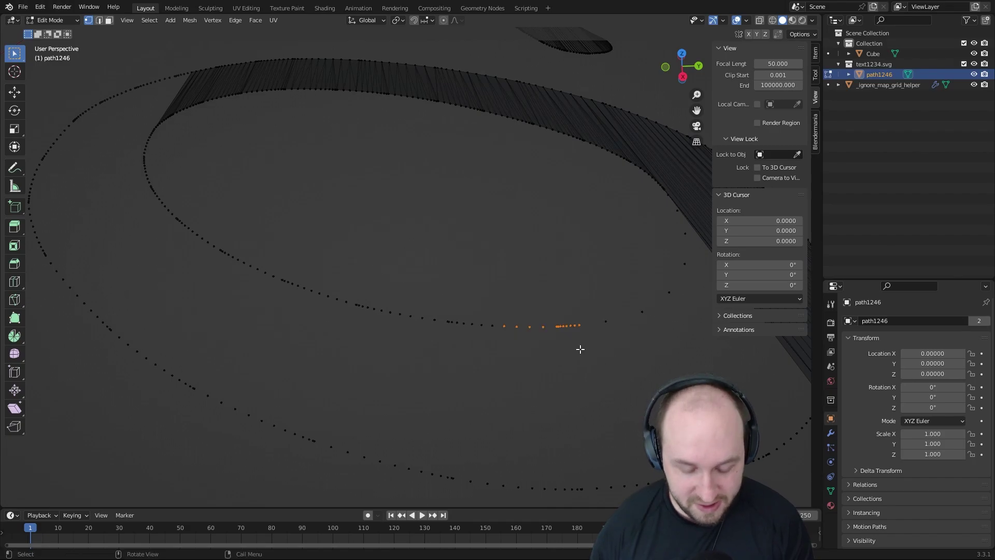
{"action": "key", "text": "m"}
{"action": "left_click", "coordinate": [580, 353]}
{"action": "left_click_drag", "start_coordinate": [537, 297], "coordinate": [304, 255]}
{"action": "key", "text": "m"}
{"action": "left_click", "coordinate": [415, 344]}
{"action": "key", "text": "m"}
{"action": "left_click", "coordinate": [304, 257]}
{"action": "left_click_drag", "start_coordinate": [311, 305], "coordinate": [216, 239]}
{"action": "key", "text": "m"}
{"action": "key", "text": "c"}
{"action": "middle_click_drag", "start_coordinate": [223, 246], "coordinate": [494, 368], "text": "shift"}
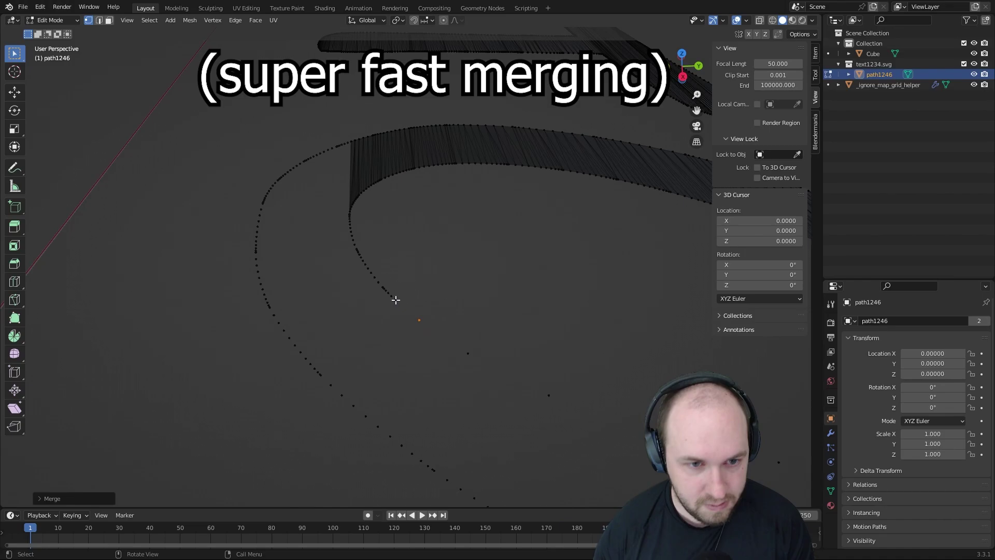
Step: Merge the last inner-outline vertices at center, up to the edge where the filled section begins again
{"action": "left_click_drag", "start_coordinate": [395, 299], "coordinate": [342, 233]}
{"action": "scroll", "coordinate": [395, 299], "scroll_direction": "up", "scroll_amount": 4}
{"action": "key", "text": "m"}
{"action": "key", "text": "c"}
{"action": "middle_click_drag", "start_coordinate": [340, 202], "coordinate": [428, 246], "text": "shift"}
{"action": "left_click_drag", "start_coordinate": [304, 333], "coordinate": [407, 175]}
{"action": "key", "text": "m"}
{"action": "key", "text": "c"}
{"action": "left_click_drag", "start_coordinate": [351, 206], "coordinate": [374, 177]}
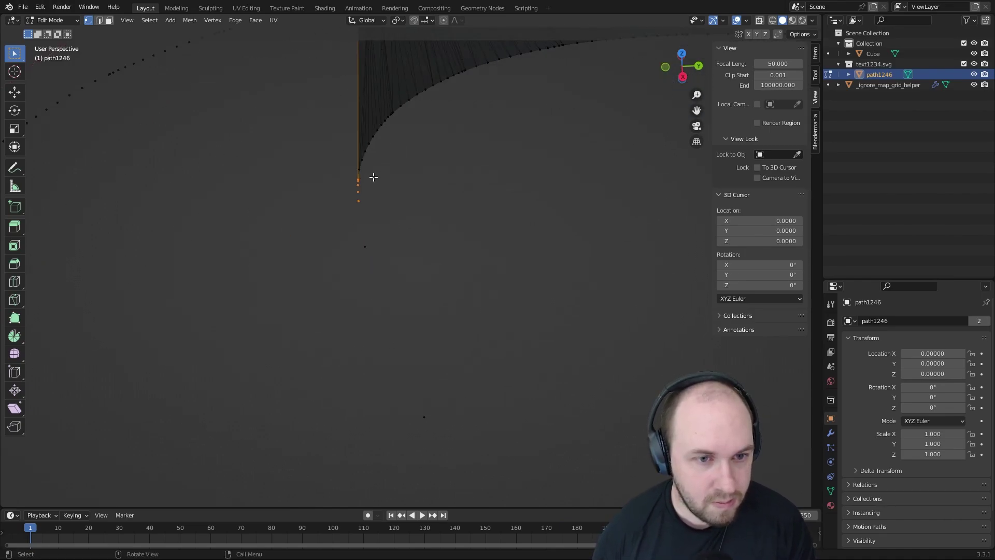
{"action": "key", "text": "m"}
{"action": "left_click", "coordinate": [373, 176]}
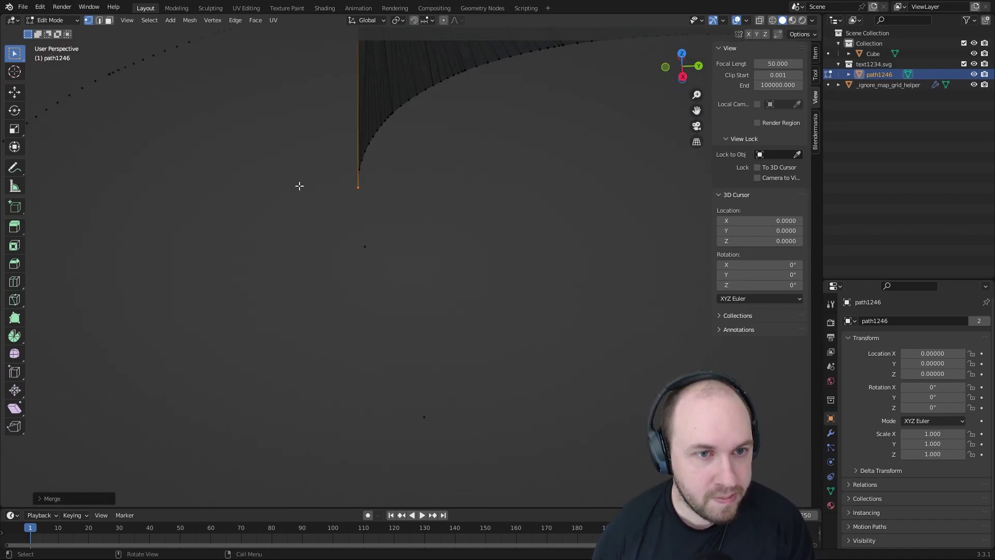
Step: Thin the outer outline from the filled section's edge by merging consecutive groups of loose vertices at center
{"action": "middle_click_drag", "start_coordinate": [300, 185], "coordinate": [440, 120]}
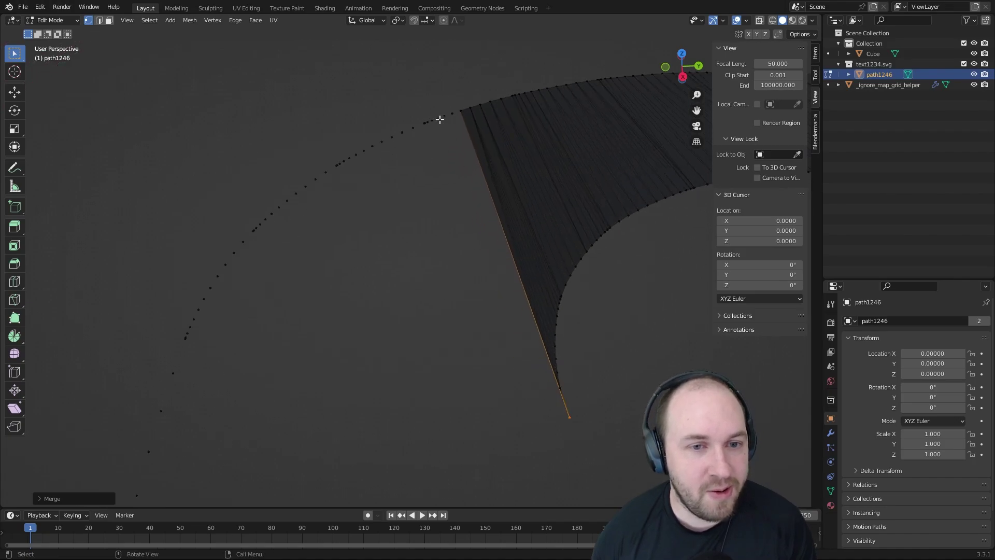
{"action": "left_click_drag", "start_coordinate": [392, 88], "coordinate": [289, 175]}
{"action": "key", "text": "m"}
{"action": "left_click", "coordinate": [458, 139]}
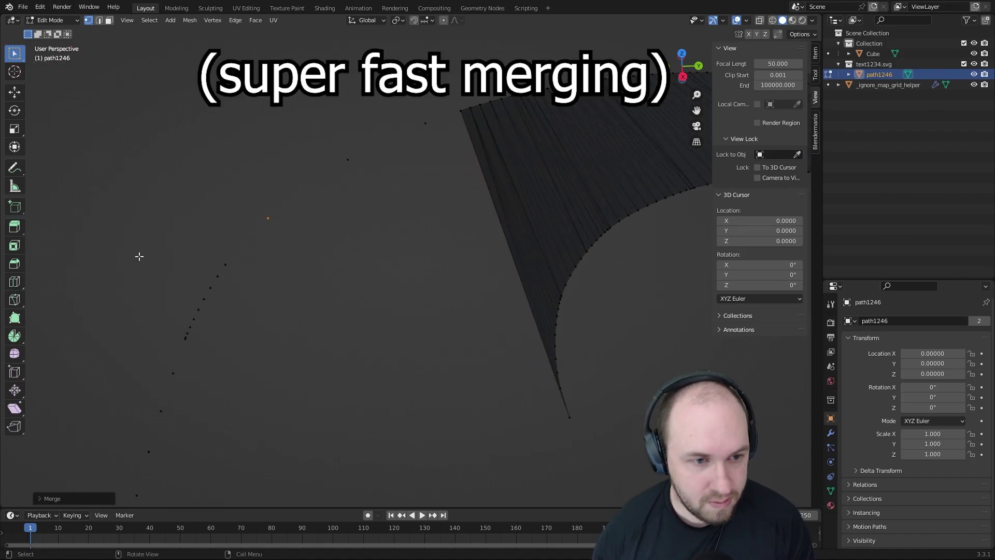
{"action": "middle_click_drag", "start_coordinate": [138, 255], "coordinate": [173, 197]}
{"action": "left_click_drag", "start_coordinate": [173, 197], "coordinate": [425, 326]}
{"action": "key", "text": "m"}
{"action": "left_click", "coordinate": [425, 326]}
Step: Merge the remaining outer-outline vertex groups at center, around to the other end of the filled section
{"action": "middle_click_drag", "start_coordinate": [254, 371], "coordinate": [388, 296]}
{"action": "left_click_drag", "start_coordinate": [325, 388], "coordinate": [513, 306]}
{"action": "key", "text": "m"}
{"action": "left_click", "coordinate": [513, 306]}
{"action": "middle_click_drag", "start_coordinate": [513, 306], "coordinate": [383, 337]}
{"action": "left_click_drag", "start_coordinate": [382, 337], "coordinate": [456, 272]}
{"action": "key", "text": "m"}
{"action": "left_click", "coordinate": [456, 273]}
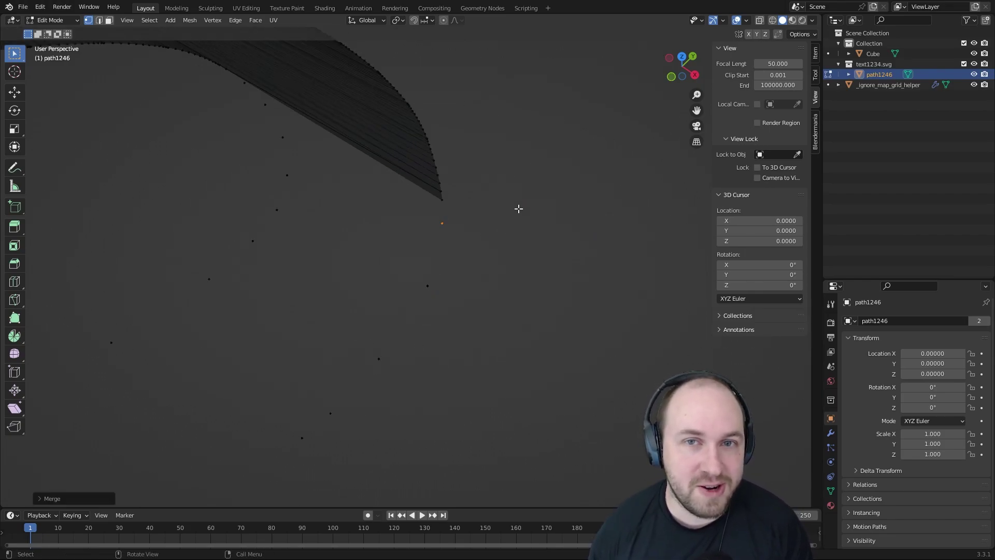
Step: Fill the first faces across the O's gap, joining the filled section's end to the nearest loose inner and outer vertices
{"action": "middle_click_drag", "start_coordinate": [519, 208], "coordinate": [453, 207]}
{"action": "middle_click_drag", "start_coordinate": [508, 154], "coordinate": [348, 189]}
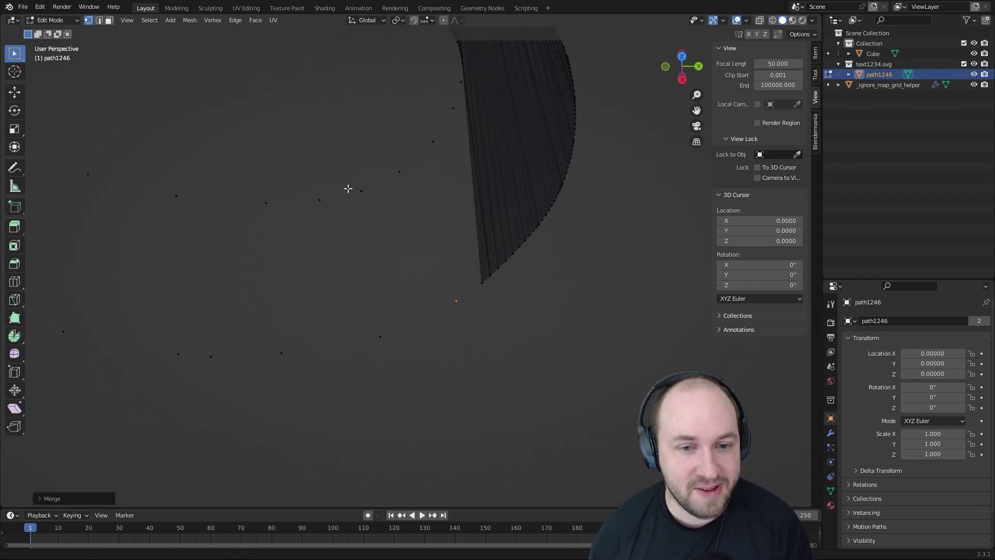
{"action": "scroll", "coordinate": [450, 232], "scroll_direction": "up", "scroll_amount": 2}
{"action": "left_click_drag", "start_coordinate": [441, 293], "coordinate": [505, 360]}
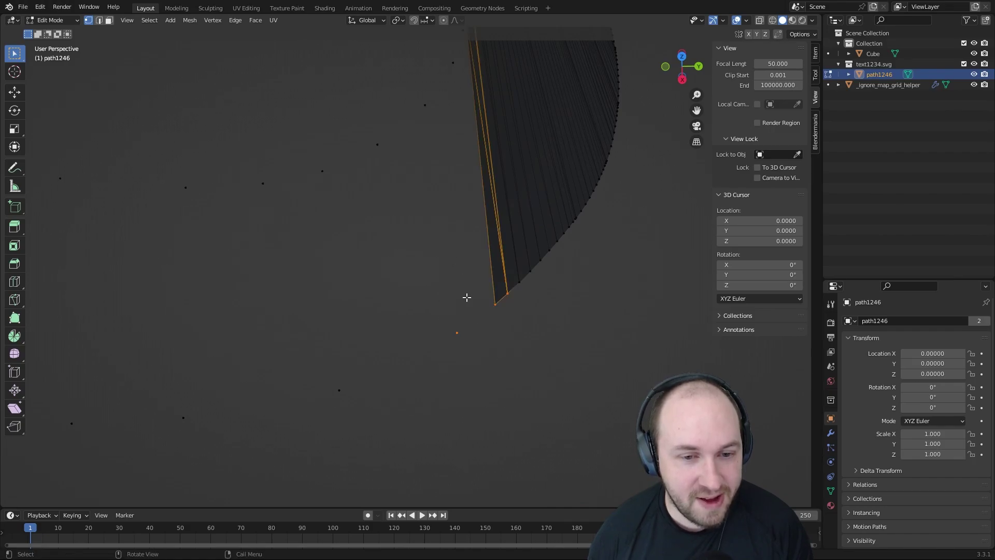
{"action": "key", "text": "alt+a"}
{"action": "left_click_drag", "start_coordinate": [441, 372], "coordinate": [512, 298]}
{"action": "middle_click_drag", "start_coordinate": [420, 235], "coordinate": [393, 316], "text": "shift"}
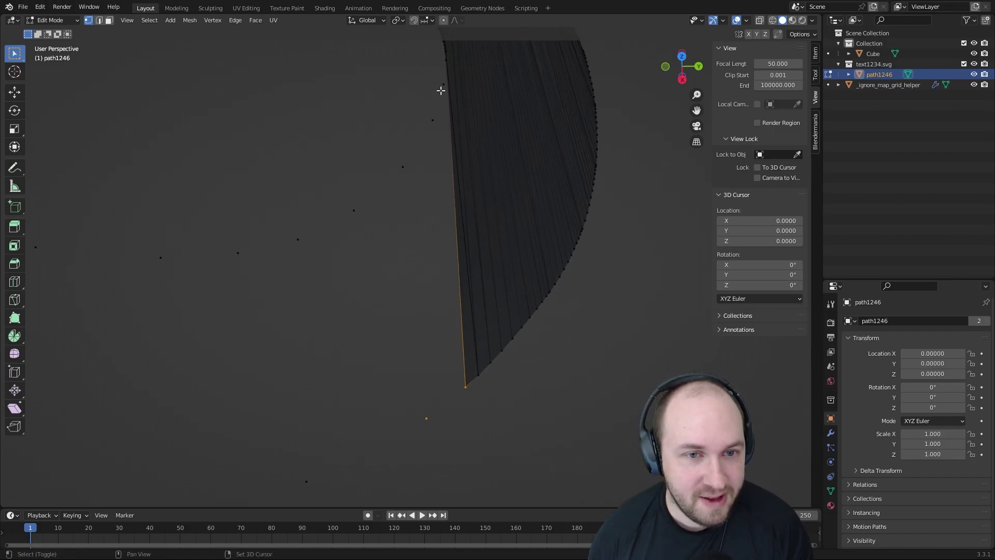
{"action": "key", "text": "f"}
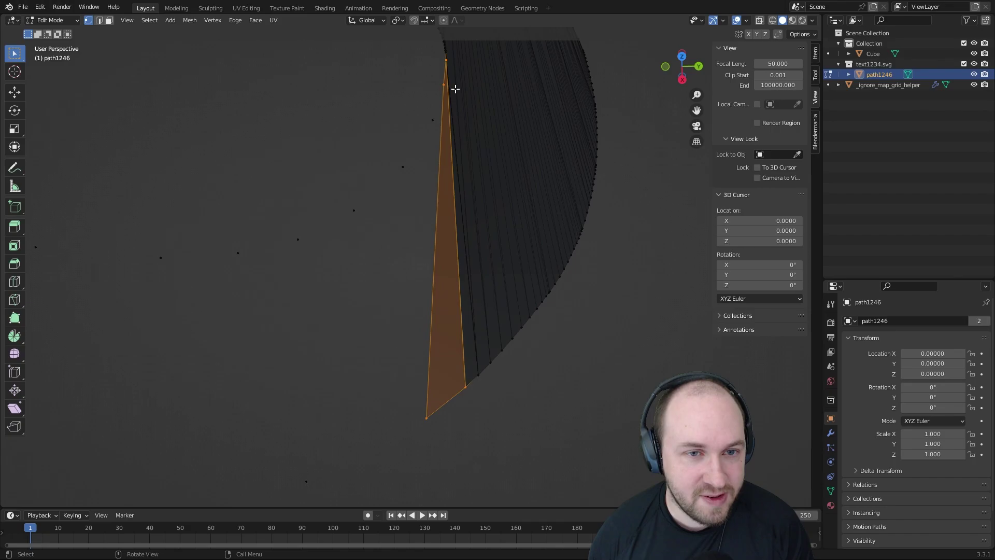
{"action": "left_click_drag", "start_coordinate": [423, 135], "coordinate": [449, 79]}
{"action": "left_click", "coordinate": [427, 418], "text": "shift"}
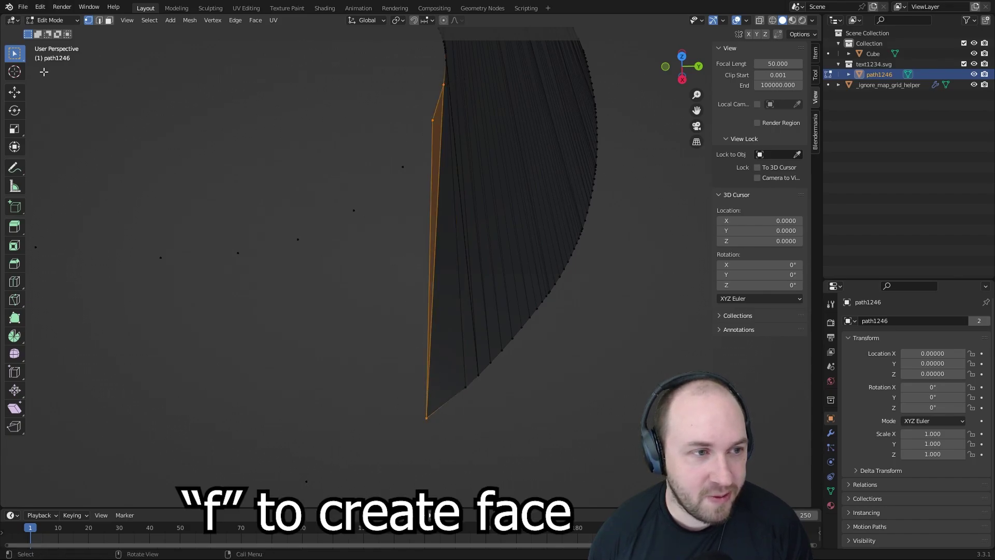
Step: Examine the newly filled faces one by one in face selection mode, and return to vertex selection mode
{"action": "left_click", "coordinate": [109, 21]}
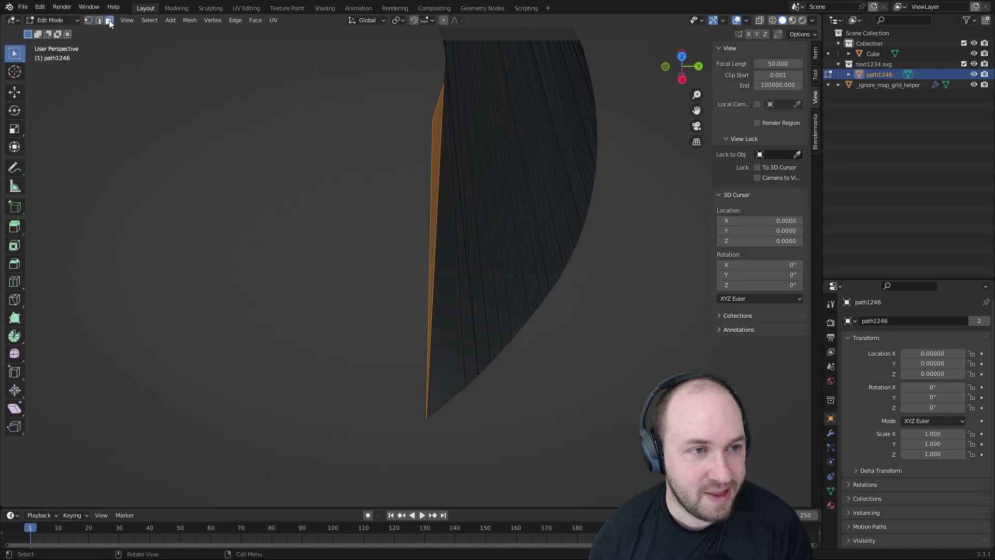
{"action": "key", "text": "f"}
{"action": "left_click", "coordinate": [459, 207]}
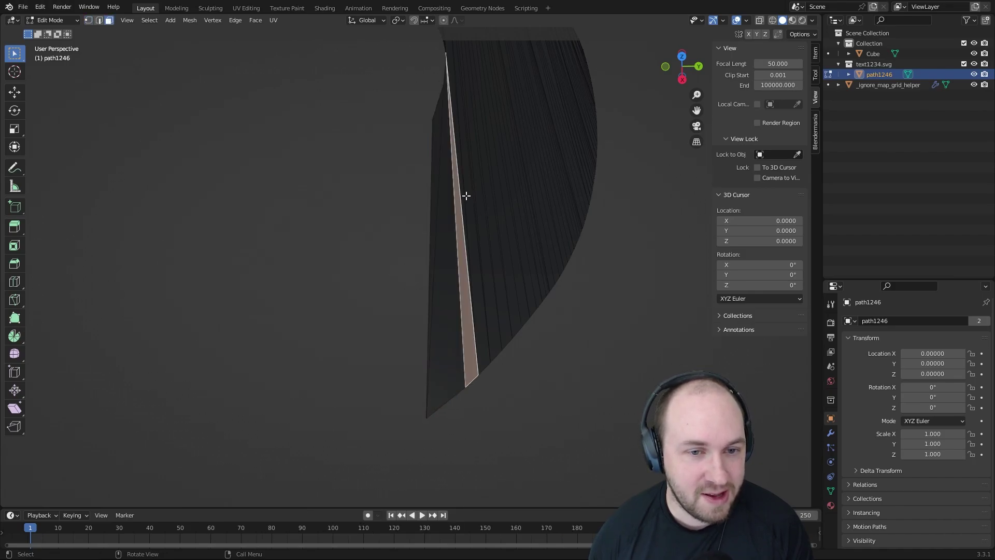
{"action": "left_click", "coordinate": [467, 193]}
{"action": "left_click", "coordinate": [460, 186]}
{"action": "left_click", "coordinate": [457, 194]}
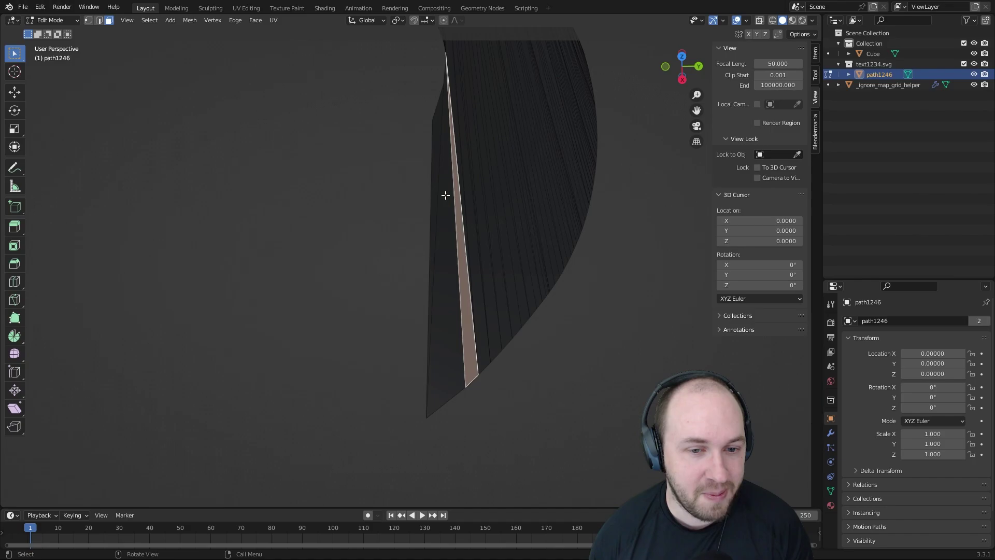
{"action": "left_click", "coordinate": [446, 196]}
{"action": "left_click", "coordinate": [89, 23]}
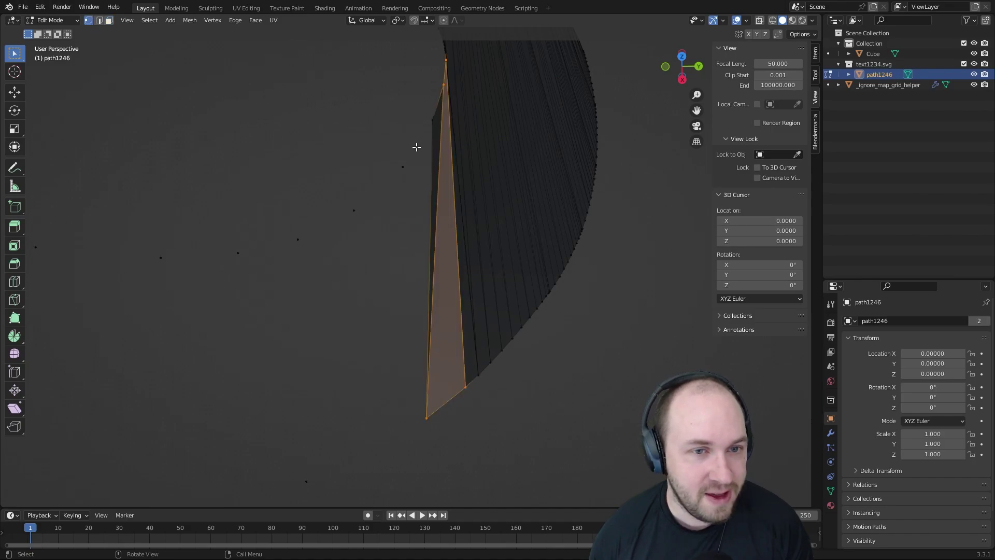
Step: Try to merge the next inner vertices with the outer corner vertex at center, and undo the merge
{"action": "left_click_drag", "start_coordinate": [382, 211], "coordinate": [435, 114]}
{"action": "left_click", "coordinate": [428, 418], "text": "shift"}
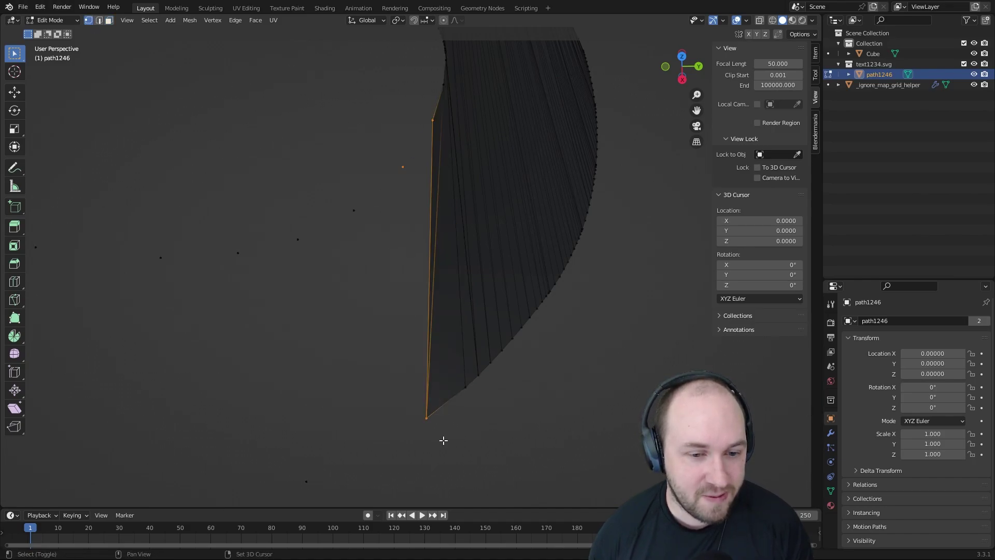
{"action": "key", "text": "m"}
{"action": "left_click", "coordinate": [405, 415]}
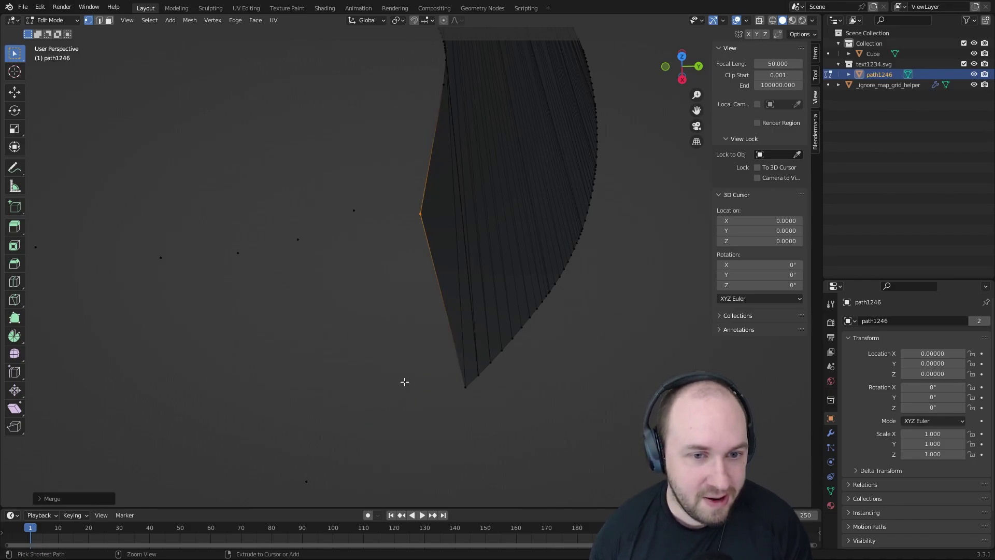
{"action": "key", "text": "ctrl+z"}
{"action": "key", "text": "ctrl+z"}
Step: Fill a four-sided face between the filled edge and the next inner and outer vertices of the O
{"action": "middle_click_drag", "start_coordinate": [413, 356], "coordinate": [529, 219], "text": "shift"}
{"action": "left_click_drag", "start_coordinate": [394, 403], "coordinate": [524, 309]}
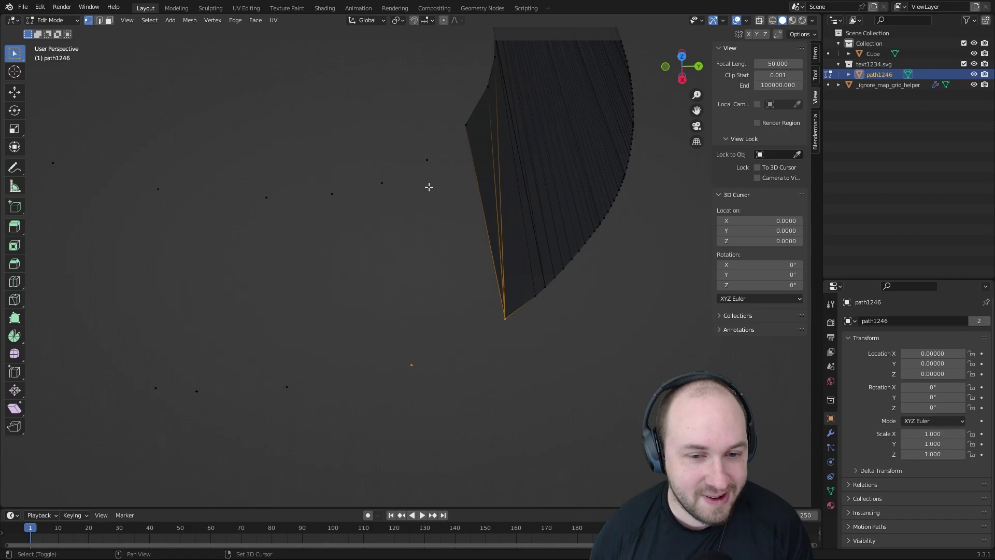
{"action": "left_click_drag", "start_coordinate": [419, 187], "coordinate": [481, 111], "text": "shift"}
{"action": "key", "text": "f"}
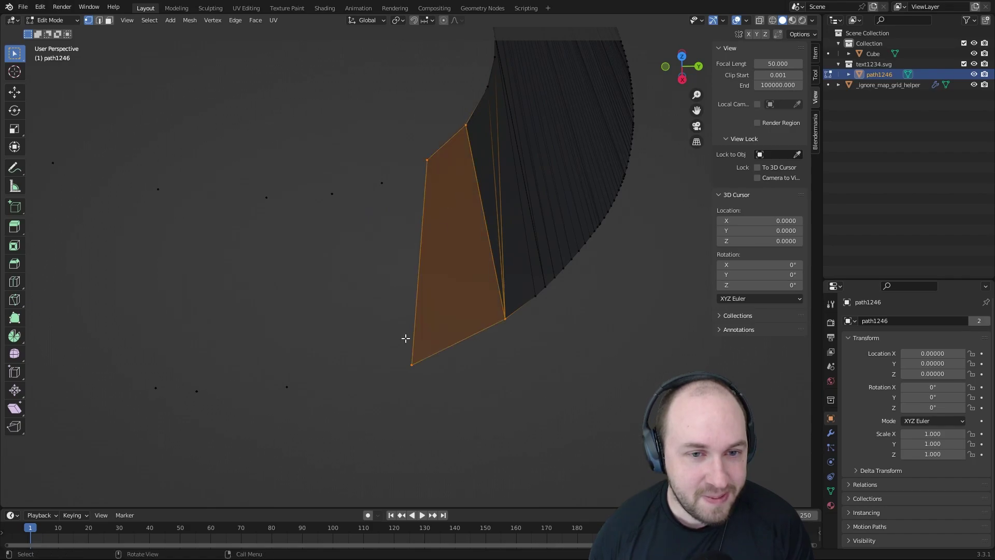
Step: Fill a triangular face to the next inner vertex, plus a four-sided face to the following inner and outer vertices
{"action": "left_click", "coordinate": [390, 254]}
{"action": "left_click_drag", "start_coordinate": [382, 238], "coordinate": [437, 138]}
{"action": "left_click_drag", "start_coordinate": [391, 334], "coordinate": [440, 396], "text": "shift"}
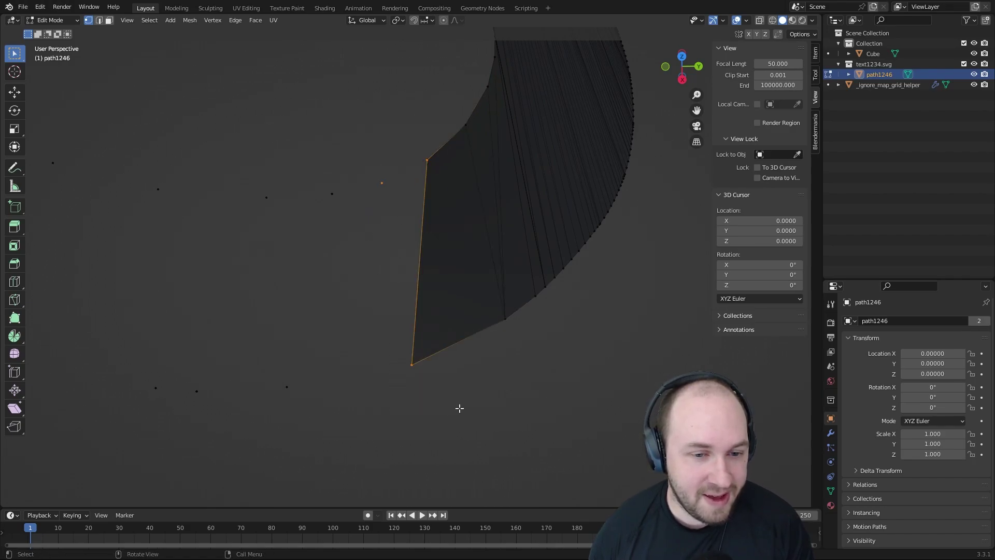
{"action": "key", "text": "f"}
{"action": "left_click_drag", "start_coordinate": [265, 425], "coordinate": [425, 260]}
{"action": "left_click_drag", "start_coordinate": [309, 205], "coordinate": [384, 164], "text": "shift"}
{"action": "key", "text": "f"}
Step: Fill two triangular faces that connect the next inner vertex and outer vertex to the filled edge
{"action": "middle_click_drag", "start_coordinate": [268, 320], "coordinate": [280, 318]}
{"action": "middle_click_drag", "start_coordinate": [279, 318], "coordinate": [492, 290], "text": "shift"}
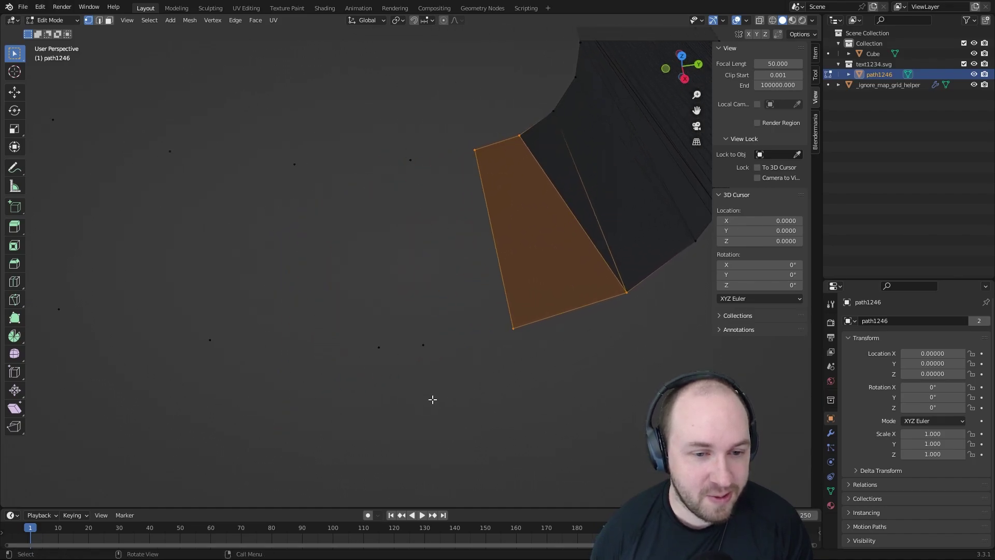
{"action": "left_click_drag", "start_coordinate": [408, 399], "coordinate": [503, 151]}
{"action": "key", "text": "f"}
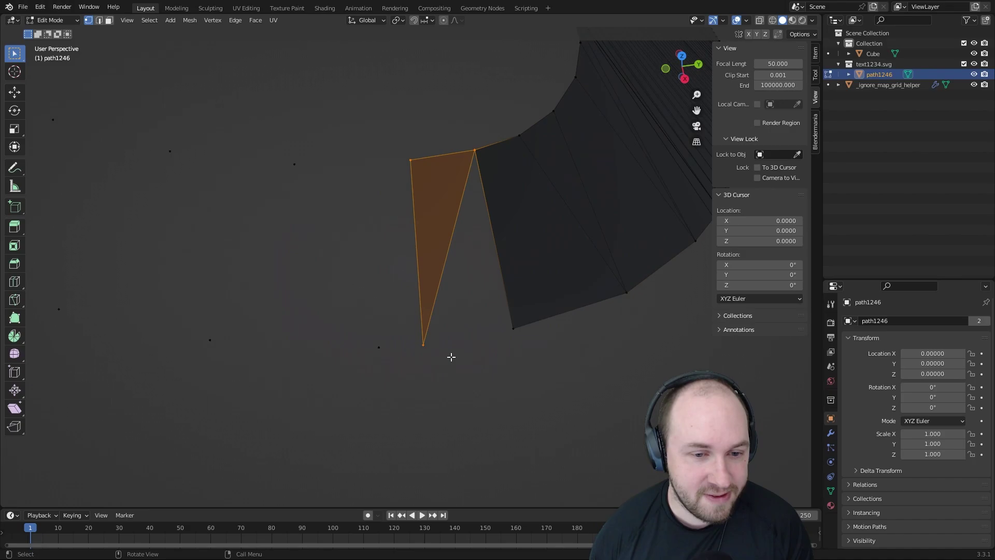
{"action": "left_click_drag", "start_coordinate": [414, 369], "coordinate": [451, 335]}
{"action": "key", "text": "f"}
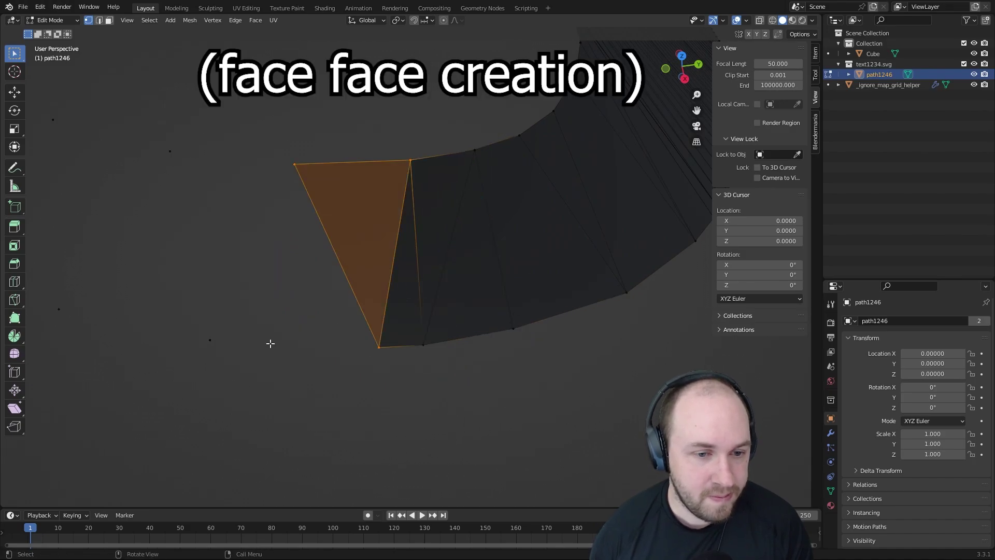
Step: Continue filling faces along the O's lower gap with the next pairs of inner and outer vertices
{"action": "middle_click_drag", "start_coordinate": [270, 343], "coordinate": [438, 312], "text": "shift"}
{"action": "key", "text": "f"}
{"action": "key", "text": "f"}
{"action": "middle_click_drag", "start_coordinate": [321, 241], "coordinate": [487, 236], "text": "shift"}
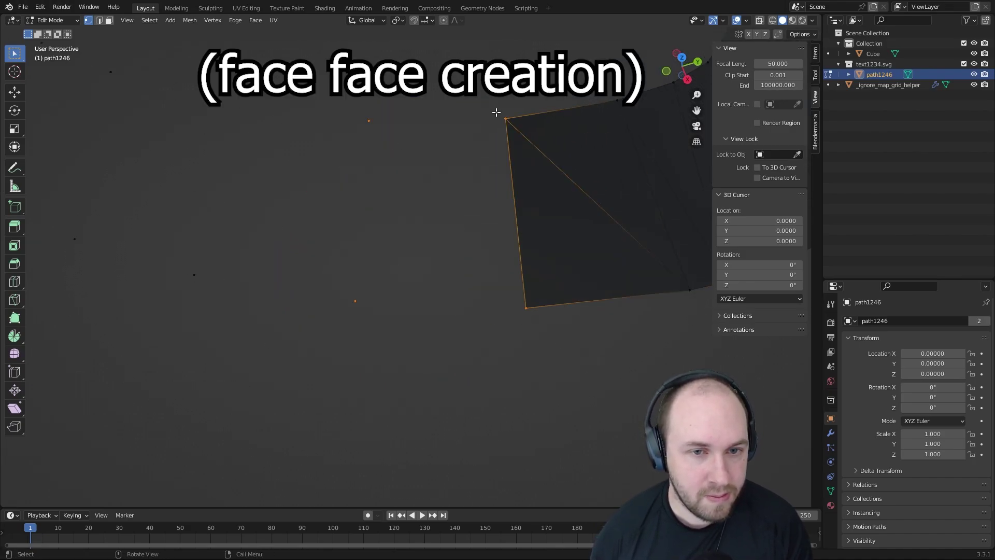
Step: Fill the following four-sided faces up to the inner vertex where the dense filled section begins
{"action": "key", "text": "f"}
{"action": "scroll", "coordinate": [85, 259], "scroll_direction": "down", "scroll_amount": 2}
{"action": "middle_click_drag", "start_coordinate": [84, 259], "coordinate": [388, 212]}
{"action": "left_click_drag", "start_coordinate": [414, 327], "coordinate": [534, 275]}
{"action": "left_click_drag", "start_coordinate": [430, 199], "coordinate": [288, 161], "text": "shift"}
{"action": "key", "text": "f"}
{"action": "middle_click_drag", "start_coordinate": [290, 218], "coordinate": [338, 311]}
{"action": "left_click_drag", "start_coordinate": [363, 160], "coordinate": [415, 186], "text": "shift"}
{"action": "key", "text": "f"}
Step: Fill two triangular faces fanning from the last inner vertex to the next outer-outline vertices
{"action": "scroll", "coordinate": [259, 259], "scroll_direction": "up", "scroll_amount": 3}
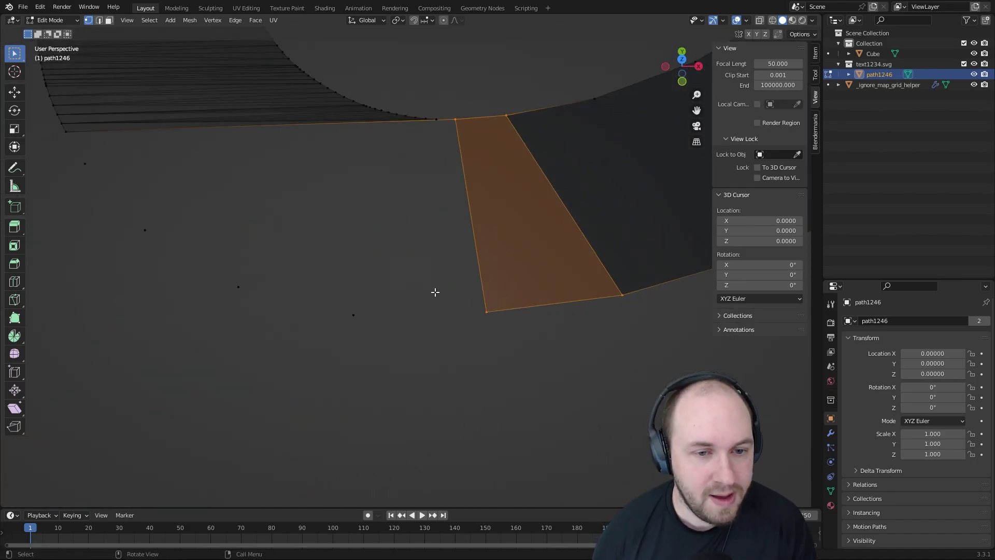
{"action": "left_click_drag", "start_coordinate": [330, 277], "coordinate": [504, 332], "text": "shift"}
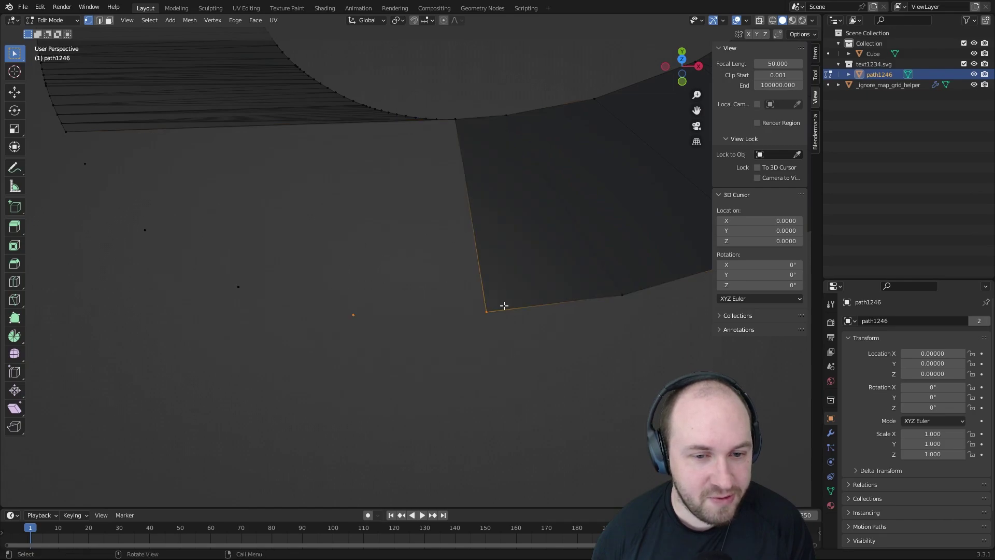
{"action": "left_click_drag", "start_coordinate": [447, 110], "coordinate": [461, 136], "text": "shift"}
{"action": "key", "text": "f"}
{"action": "left_click", "coordinate": [354, 315]}
{"action": "left_click", "coordinate": [239, 287], "text": "shift"}
{"action": "left_click", "coordinate": [455, 119], "text": "shift"}
{"action": "key", "text": "f"}
Step: Fill the remaining fan of triangular faces to close the O's gap up to the dense section, and clear the selection
{"action": "left_click", "coordinate": [239, 287]}
{"action": "left_click", "coordinate": [145, 230], "text": "shift"}
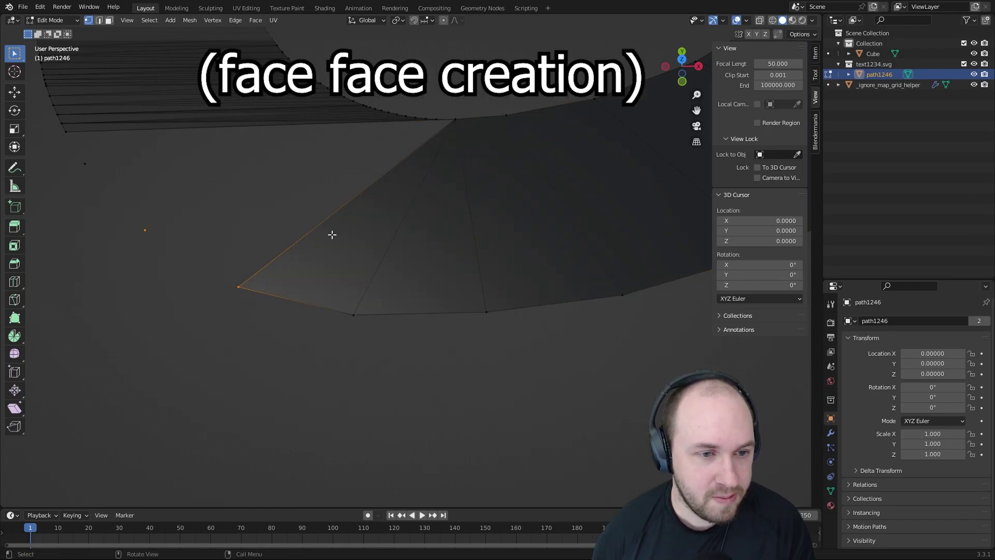
{"action": "left_click", "coordinate": [455, 119], "text": "shift"}
{"action": "key", "text": "f"}
{"action": "left_click", "coordinate": [67, 132], "text": "shift"}
{"action": "left_click", "coordinate": [452, 117], "text": "shift"}
{"action": "key", "text": "f"}
{"action": "key", "text": "alt+a"}
Step: Select the entire lettering mesh and extrude it upward along its normal by about 0.0023
{"action": "scroll", "coordinate": [436, 236], "scroll_direction": "down", "scroll_amount": 10}
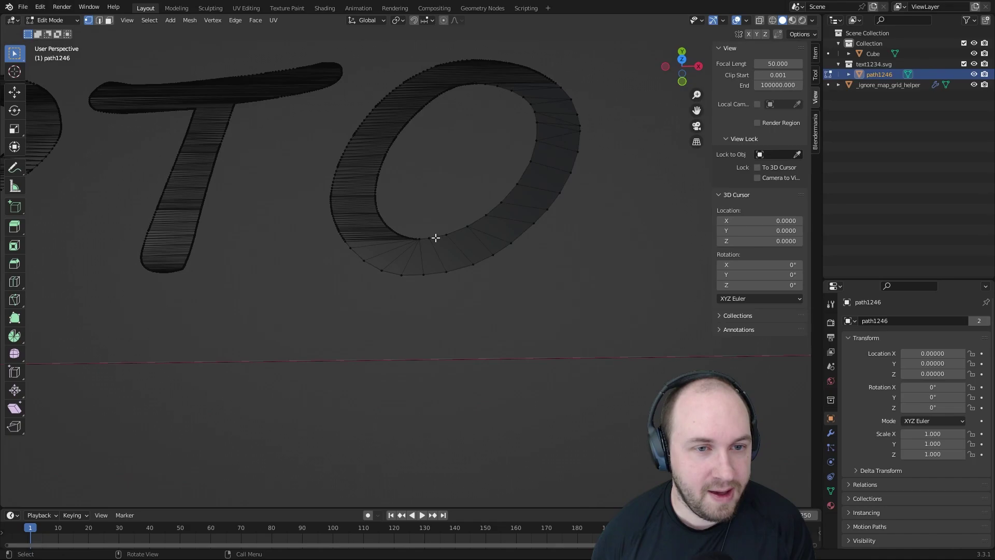
{"action": "middle_click_drag", "start_coordinate": [456, 234], "coordinate": [386, 179]}
{"action": "scroll", "coordinate": [410, 213], "scroll_direction": "down", "scroll_amount": 3}
{"action": "key", "text": "a"}
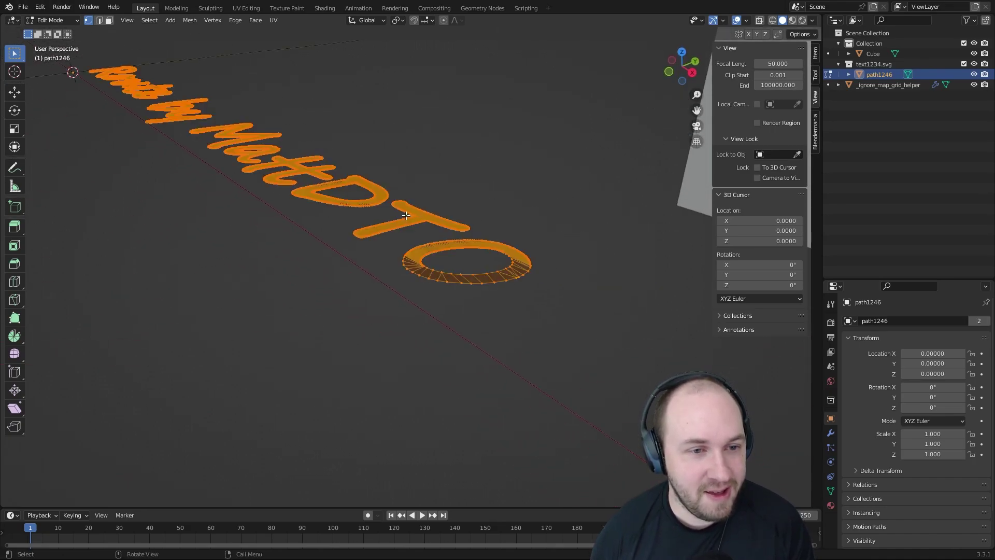
{"action": "key", "text": "e"}
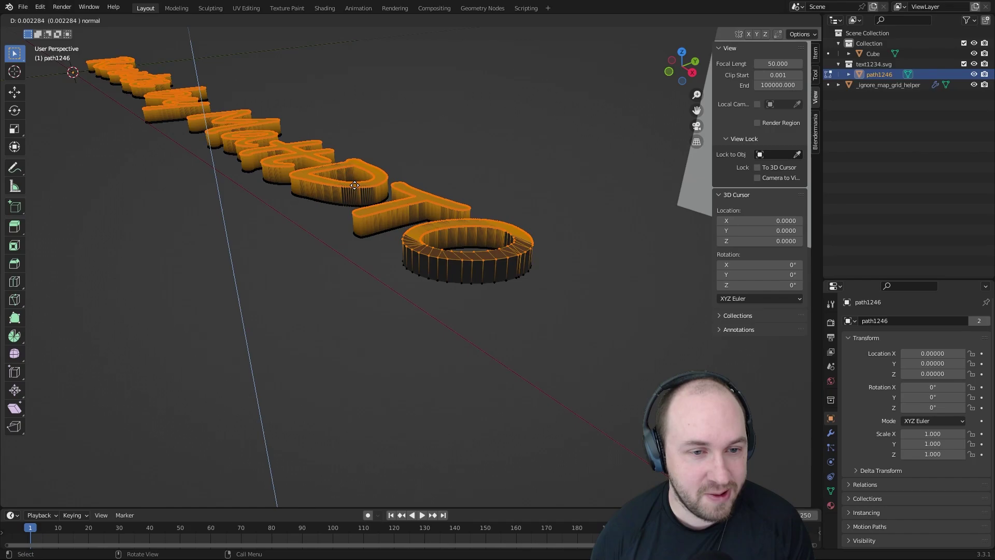
{"action": "left_click", "coordinate": [354, 185]}
Step: Select the whole extruded lettering and move it down along Z so its thickness is centred on the ground plane
{"action": "middle_click_drag", "start_coordinate": [406, 221], "coordinate": [437, 191]}
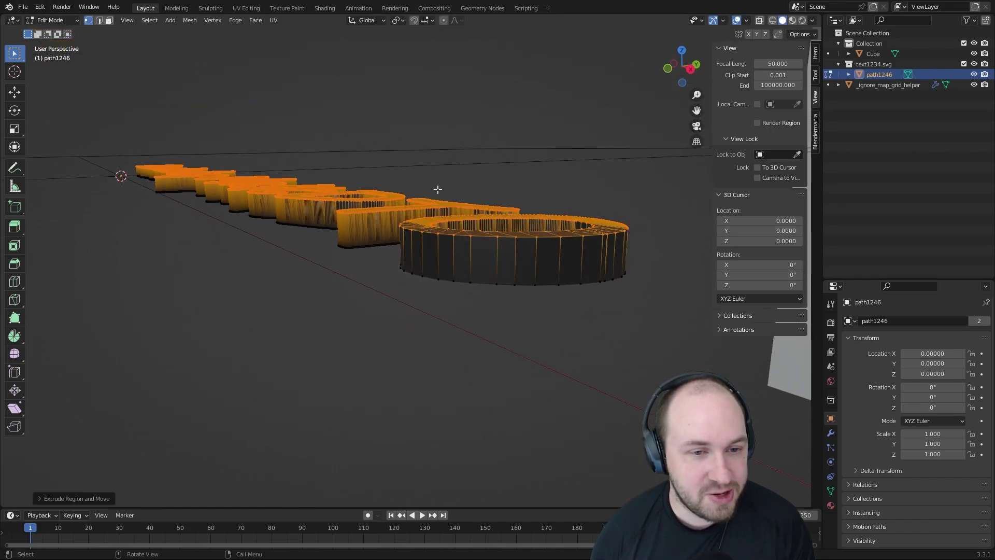
{"action": "left_click", "coordinate": [451, 166]}
{"action": "key", "text": "a"}
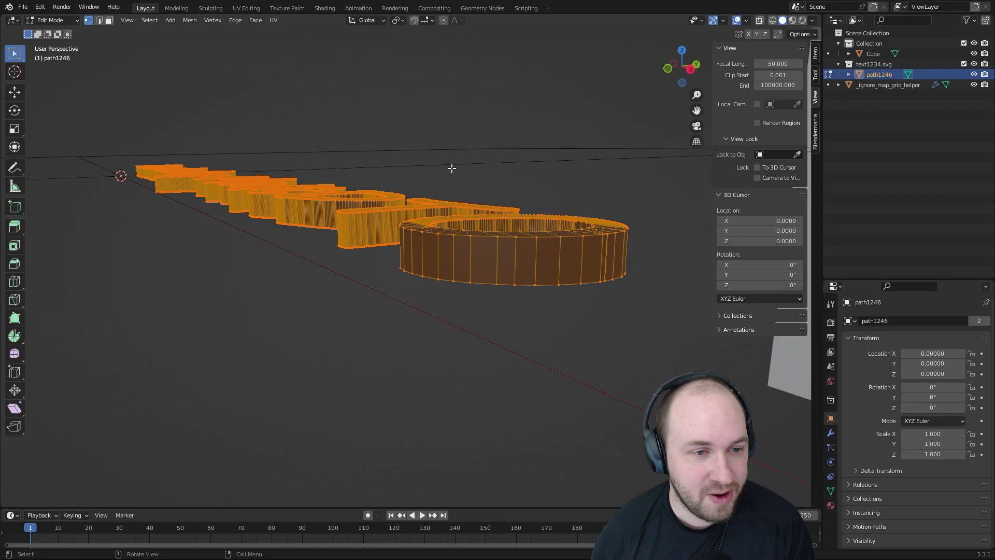
{"action": "left_click", "coordinate": [16, 93]}
{"action": "middle_click_drag", "start_coordinate": [292, 192], "coordinate": [262, 169]}
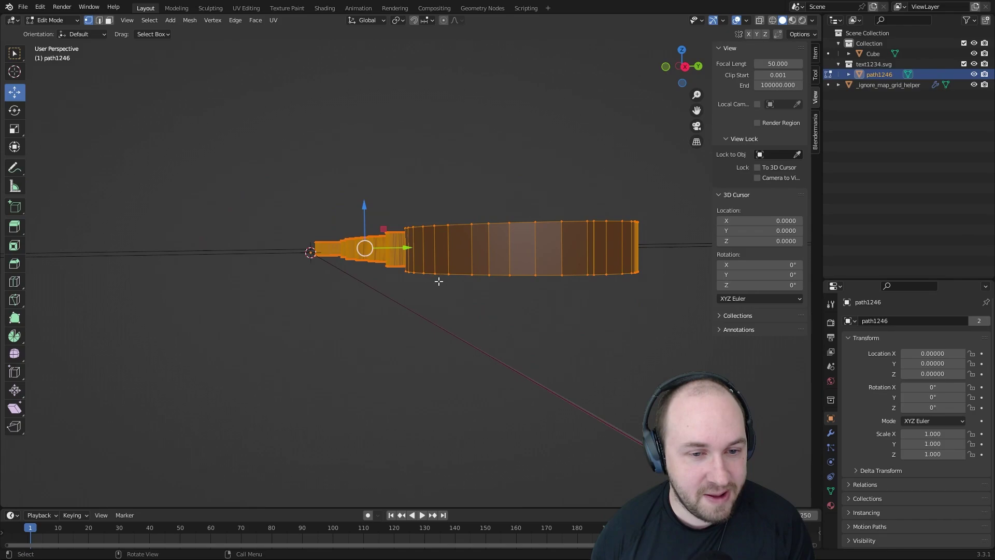
{"action": "mouse_move", "coordinate": [439, 281]}
{"action": "middle_mouse_down"}
{"action": "mouse_move", "coordinate": [488, 287]}
{"action": "mouse_move", "coordinate": [449, 268]}
{"action": "middle_mouse_up"}
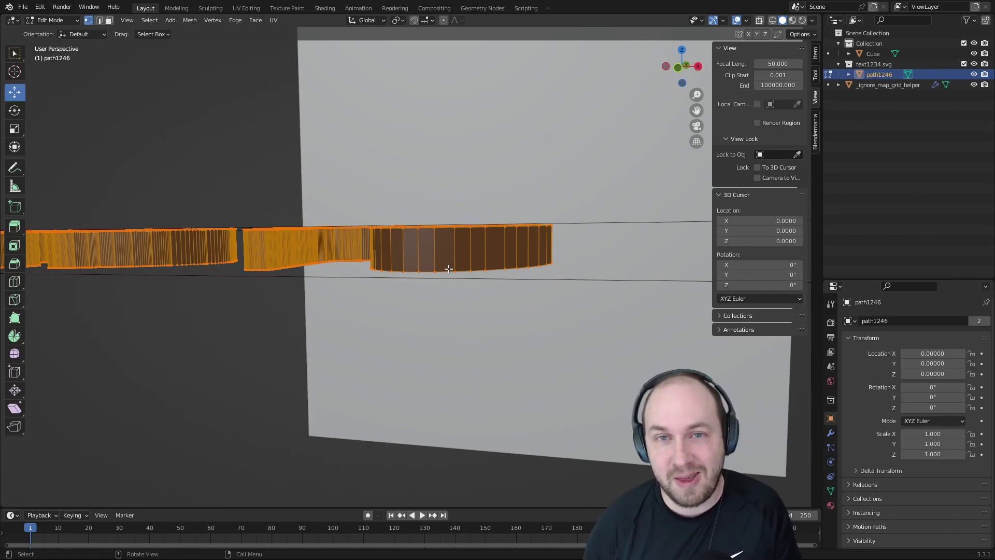
{"action": "middle_click_drag", "start_coordinate": [493, 230], "coordinate": [307, 204]}
{"action": "left_click_drag", "start_coordinate": [284, 194], "coordinate": [284, 218]}
{"action": "middle_click_drag", "start_coordinate": [284, 217], "coordinate": [228, 215]}
{"action": "left_click_drag", "start_coordinate": [76, 230], "coordinate": [80, 229]}
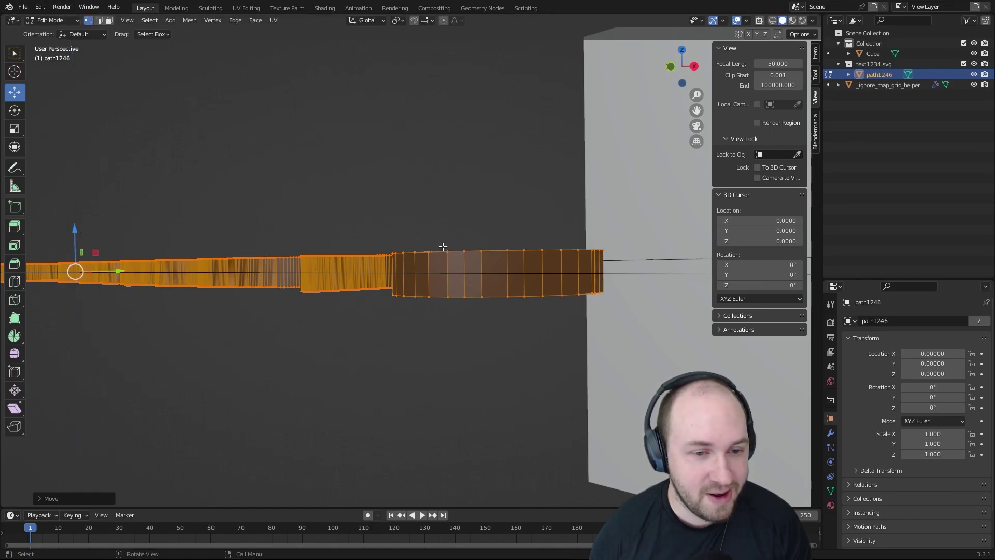
{"action": "left_click", "coordinate": [442, 249]}
Step: Select the whole lettering mesh and scale it up uniformly to several times its size
{"action": "mouse_move", "coordinate": [416, 205]}
{"action": "middle_mouse_down"}
{"action": "mouse_move", "coordinate": [433, 208]}
{"action": "mouse_move", "coordinate": [429, 218]}
{"action": "middle_mouse_up"}
{"action": "scroll", "coordinate": [429, 218], "scroll_direction": "down", "scroll_amount": 5}
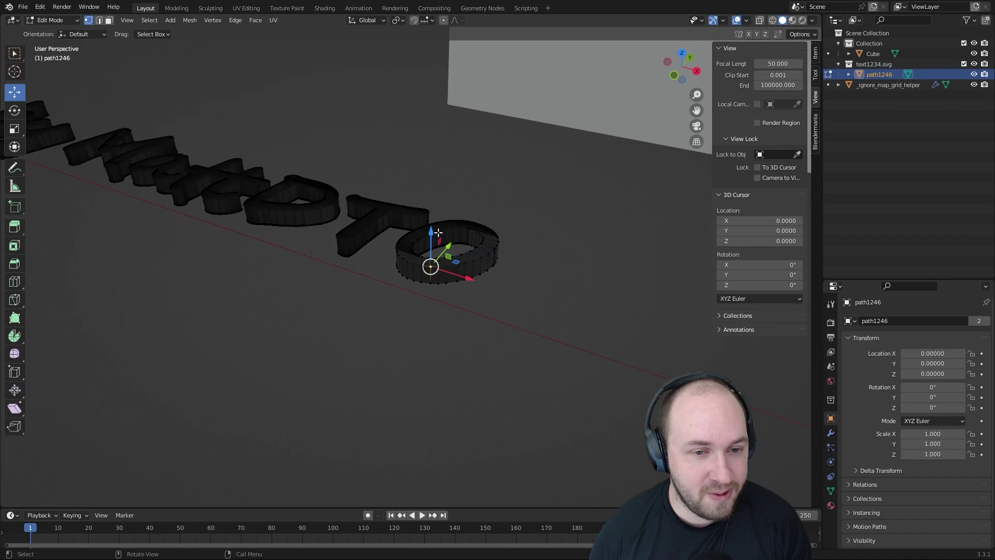
{"action": "key", "text": "a"}
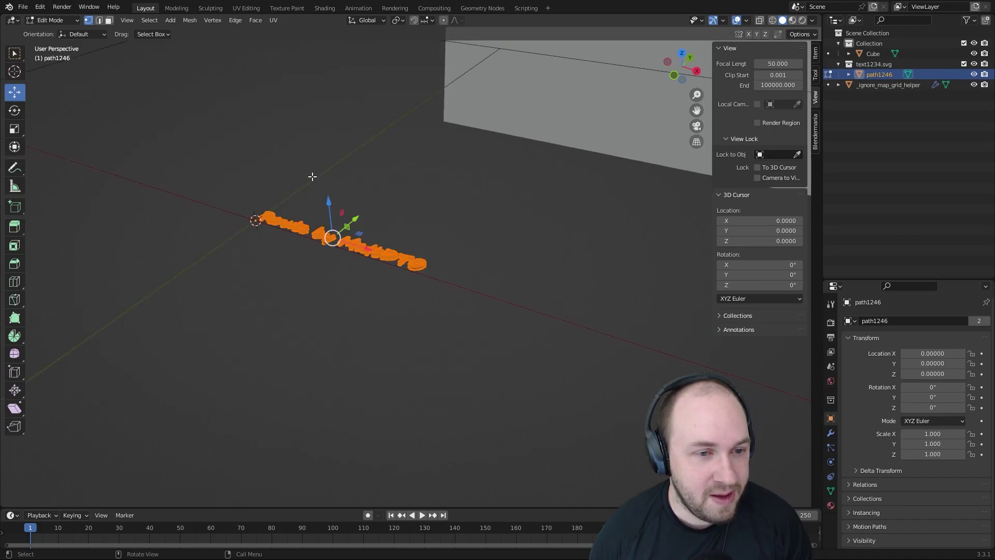
{"action": "key", "text": "s"}
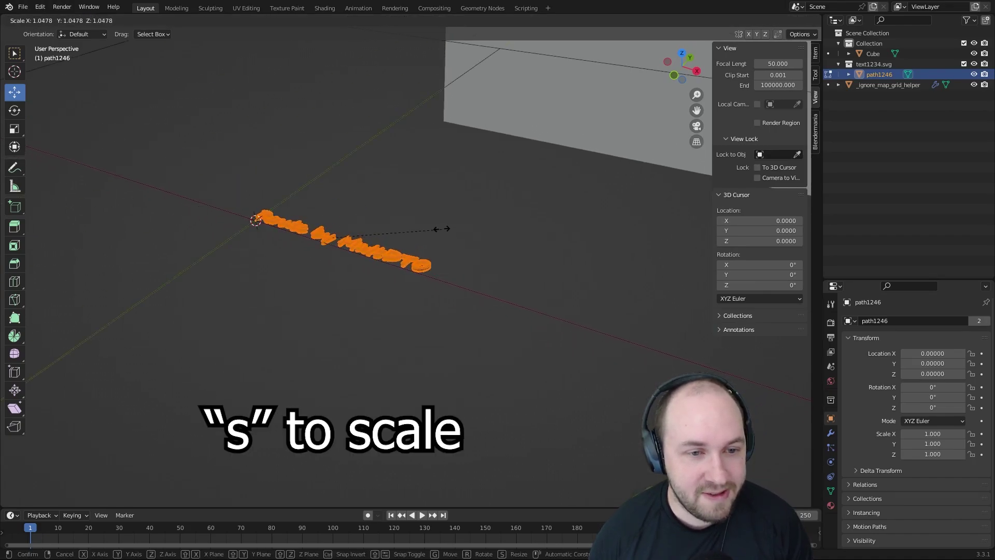
{"action": "left_click", "coordinate": [639, 171]}
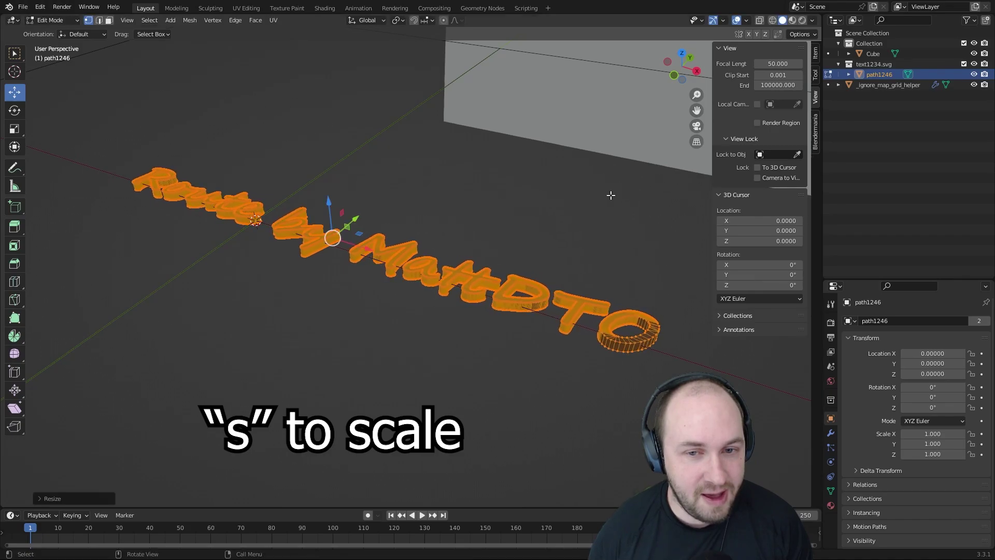
Step: Scale the whole lettering up uniformly in repeated passes, one of about 9.6 times, until it extends far past the cube on both sides
{"action": "scroll", "coordinate": [537, 236], "scroll_direction": "down", "scroll_amount": 16}
{"action": "key", "text": "s"}
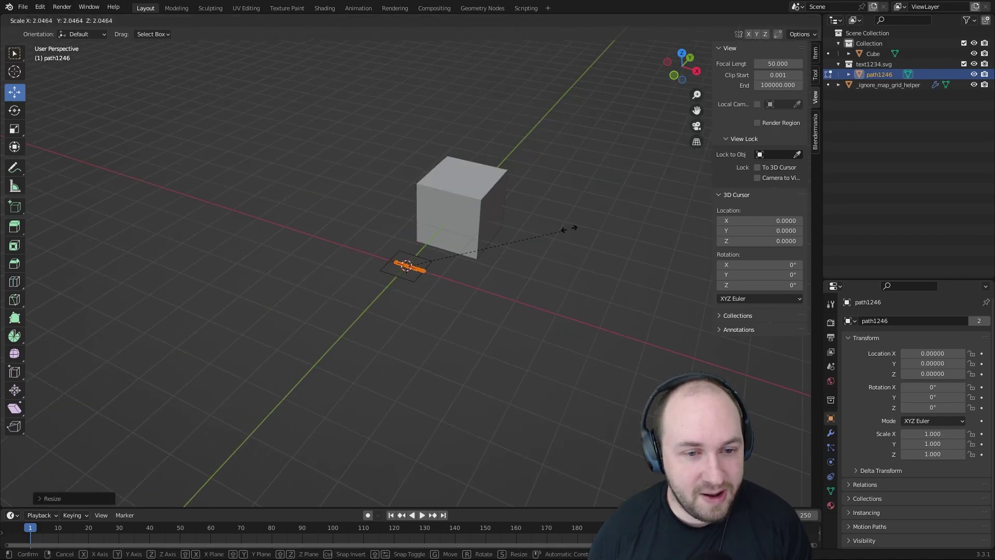
{"action": "left_click", "coordinate": [616, 200]}
{"action": "key", "text": "s"}
{"action": "left_click", "coordinate": [625, 164]}
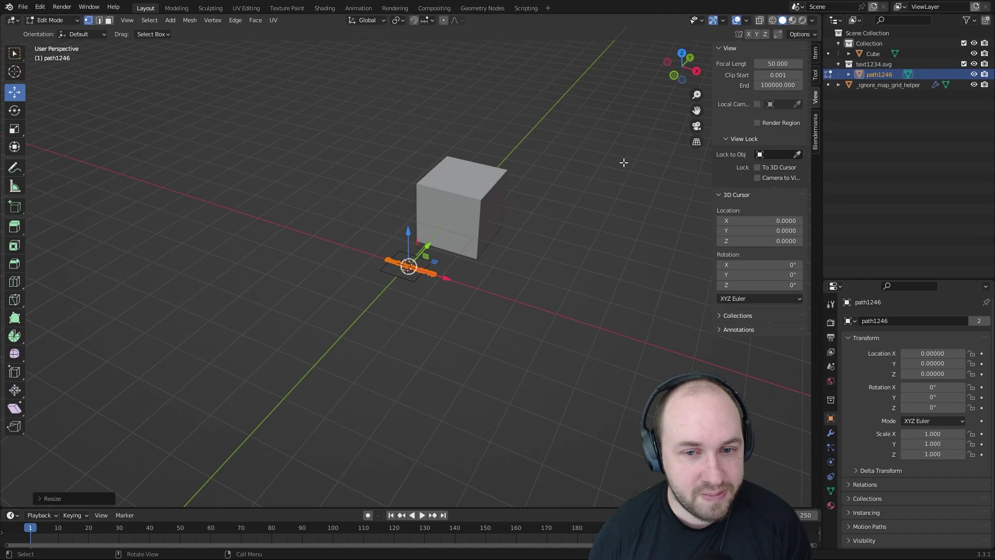
{"action": "key", "text": "s"}
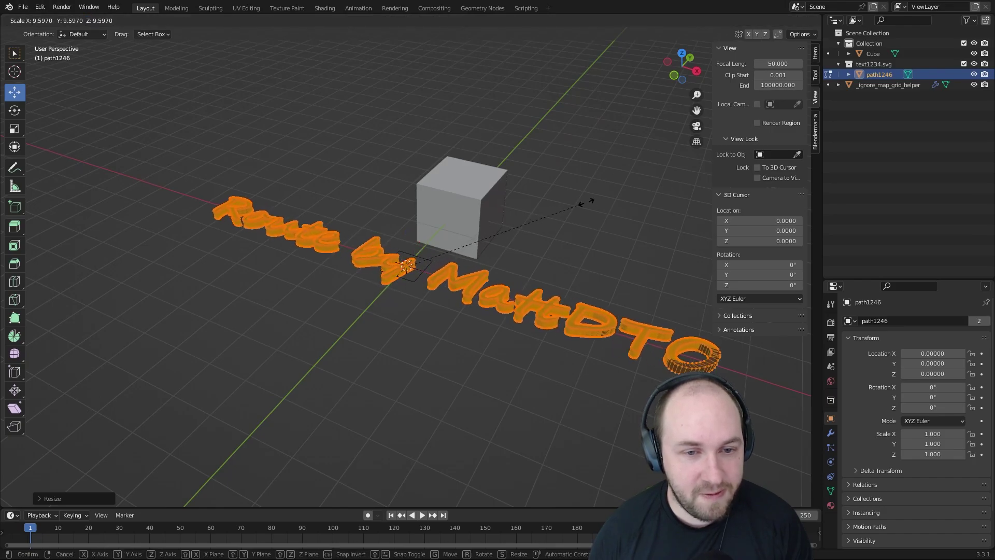
{"action": "left_click", "coordinate": [587, 201]}
{"action": "scroll", "coordinate": [544, 218], "scroll_direction": "down", "scroll_amount": 4}
{"action": "key", "text": "s"}
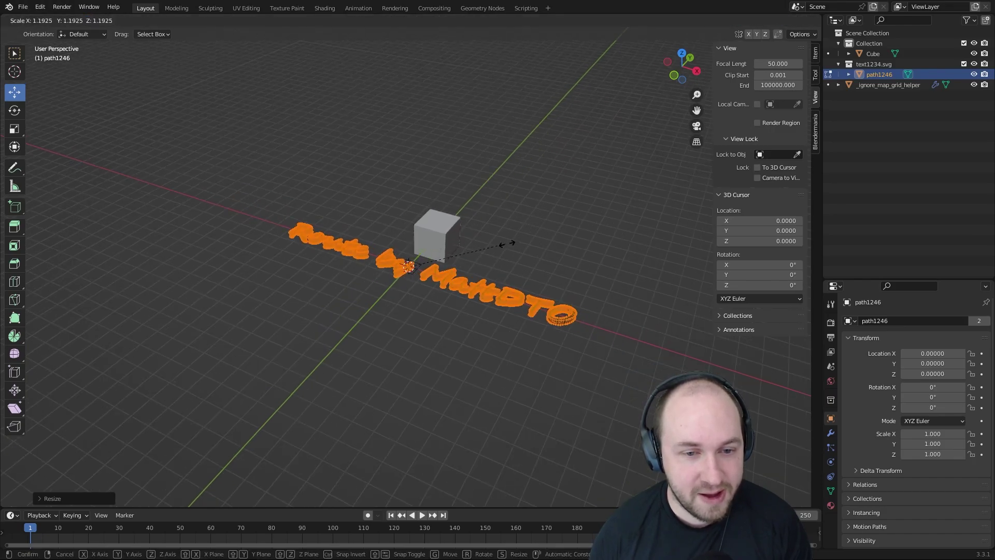
{"action": "left_click", "coordinate": [549, 224]}
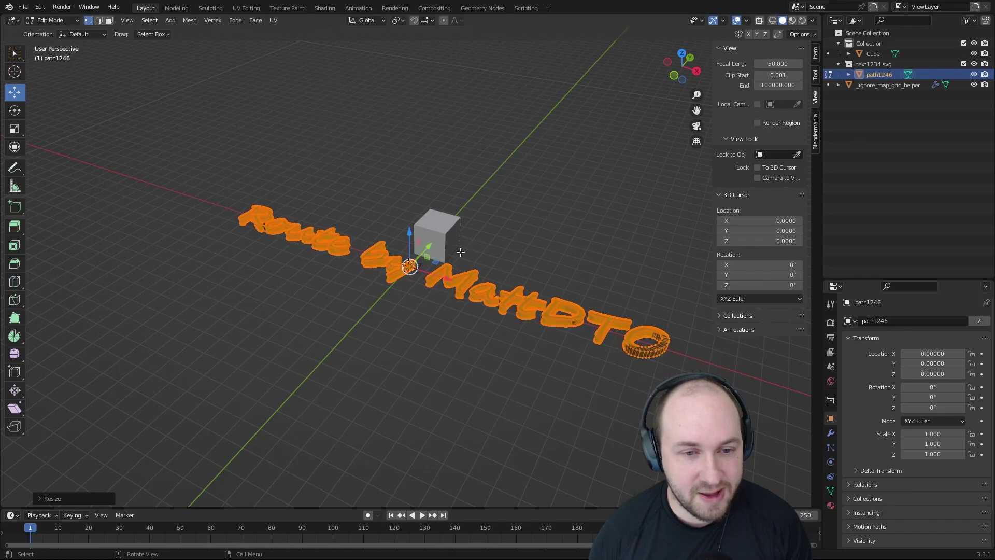
Step: Unwrap the whole lettering mesh, and redo its UVs using Smart UV Project with a 66° angle limit and 0.000 island margin
{"action": "middle_click_drag", "start_coordinate": [461, 251], "coordinate": [441, 249]}
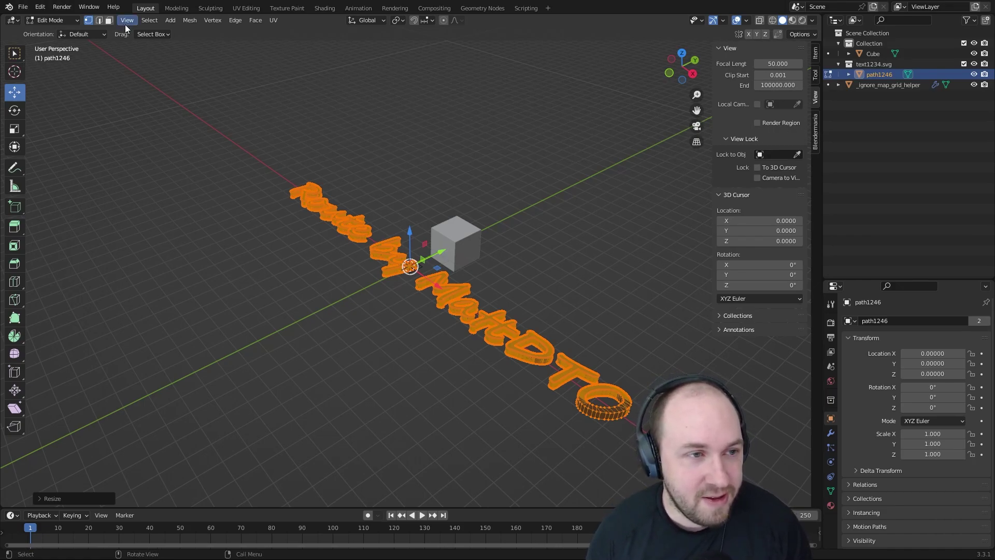
{"action": "left_click", "coordinate": [270, 23]}
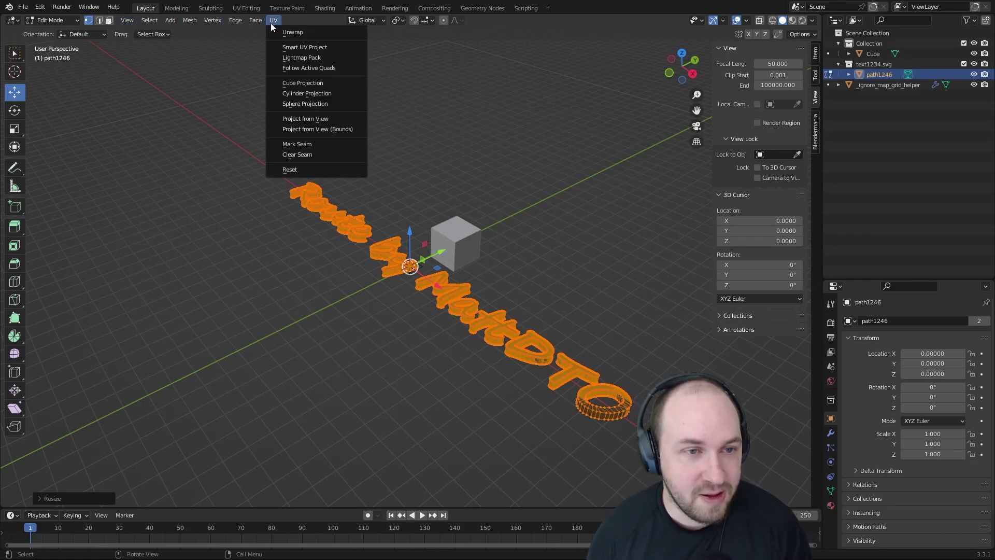
{"action": "left_click", "coordinate": [285, 31]}
{"action": "left_click", "coordinate": [272, 21]}
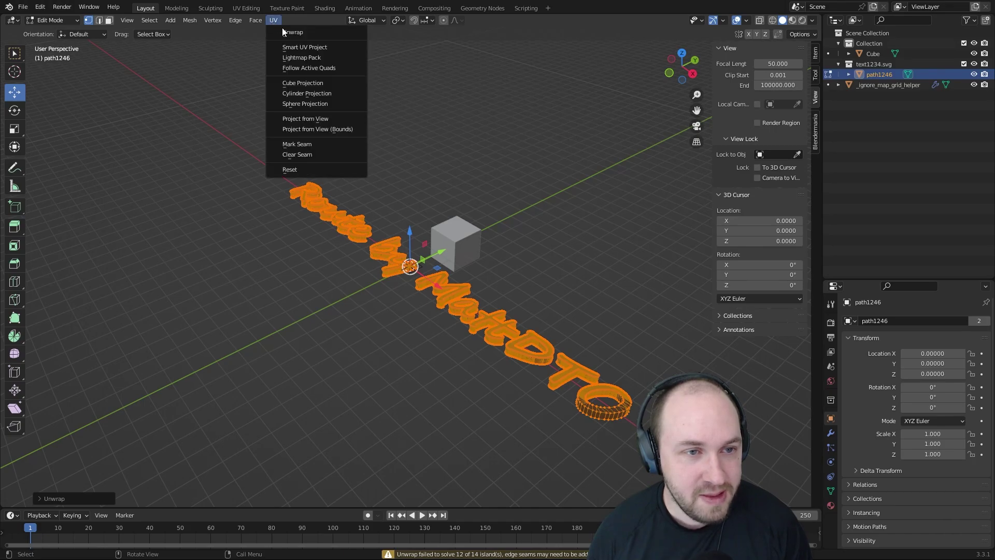
{"action": "left_click", "coordinate": [293, 49]}
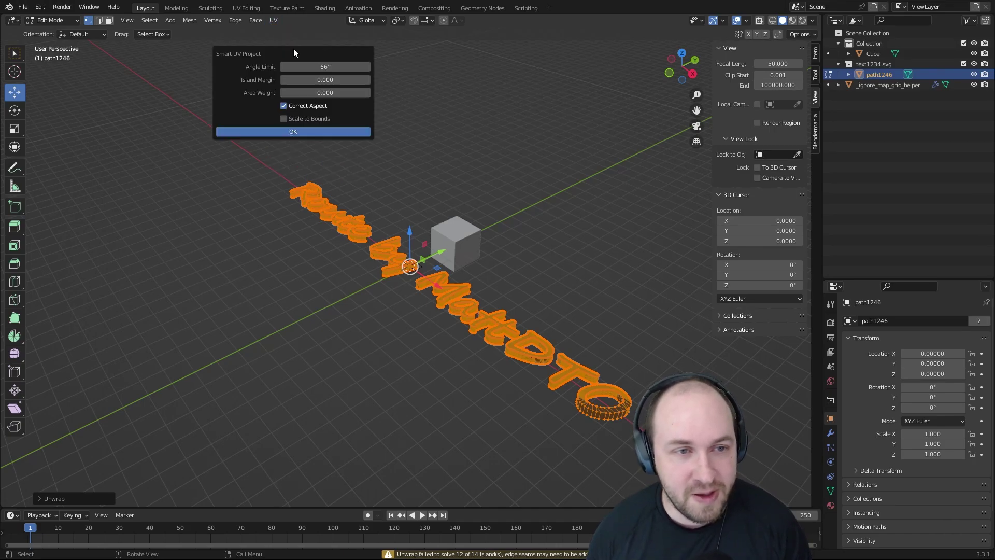
{"action": "left_click", "coordinate": [294, 129]}
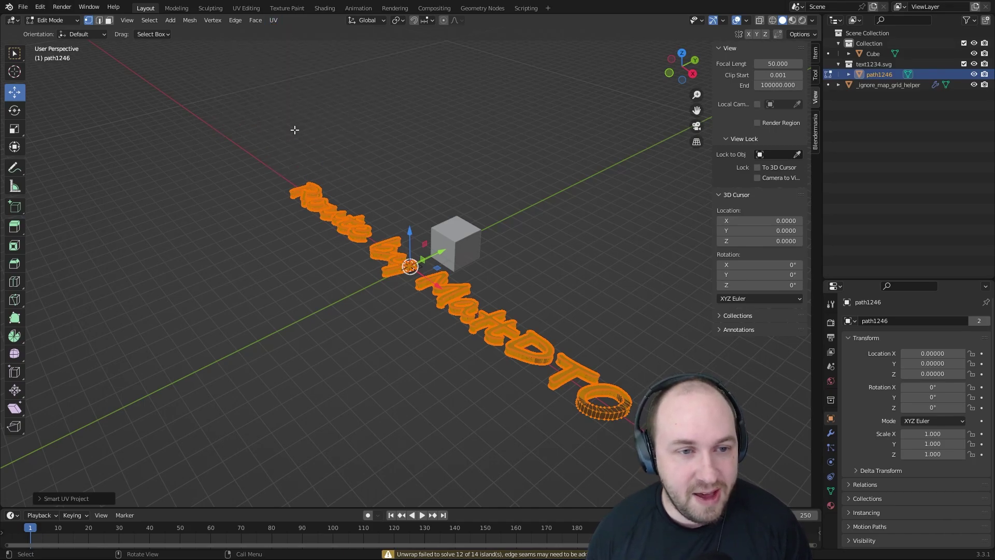
Step: Examine the lettering's UV islands in the UV Editing workspace, and return to the Layout workspace
{"action": "left_click", "coordinate": [241, 8]}
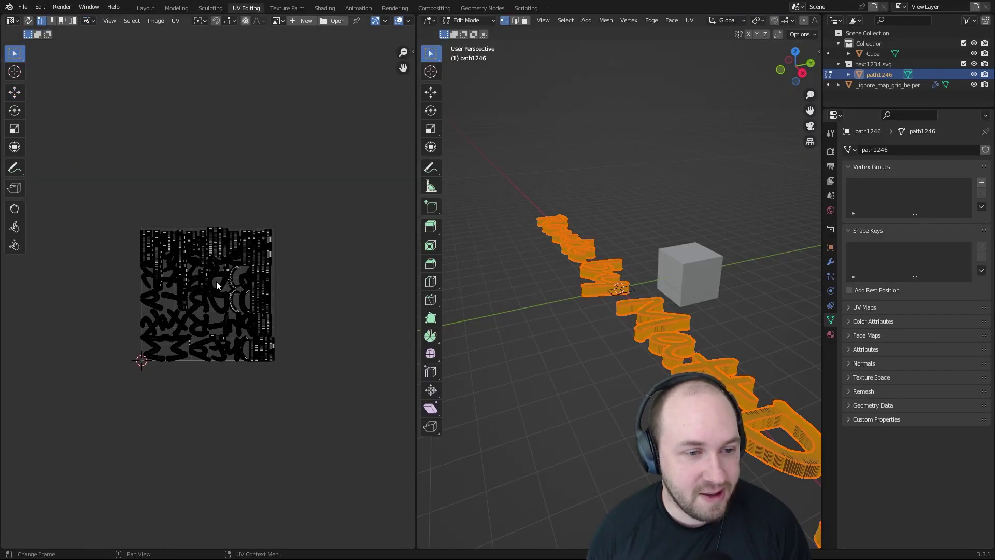
{"action": "scroll", "coordinate": [210, 306], "scroll_direction": "up", "scroll_amount": 4}
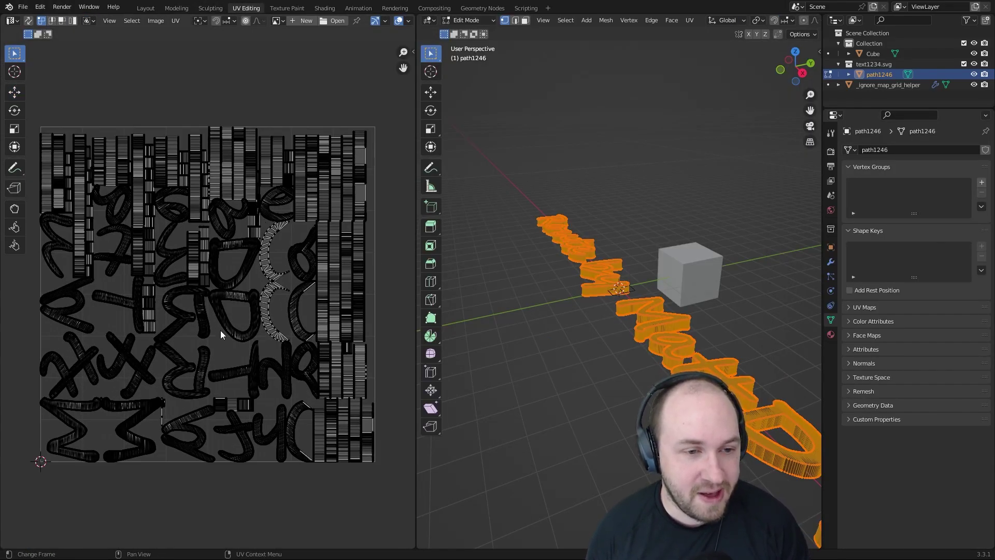
{"action": "scroll", "coordinate": [221, 335], "scroll_direction": "down", "scroll_amount": 3}
{"action": "scroll", "coordinate": [221, 334], "scroll_direction": "up", "scroll_amount": 8}
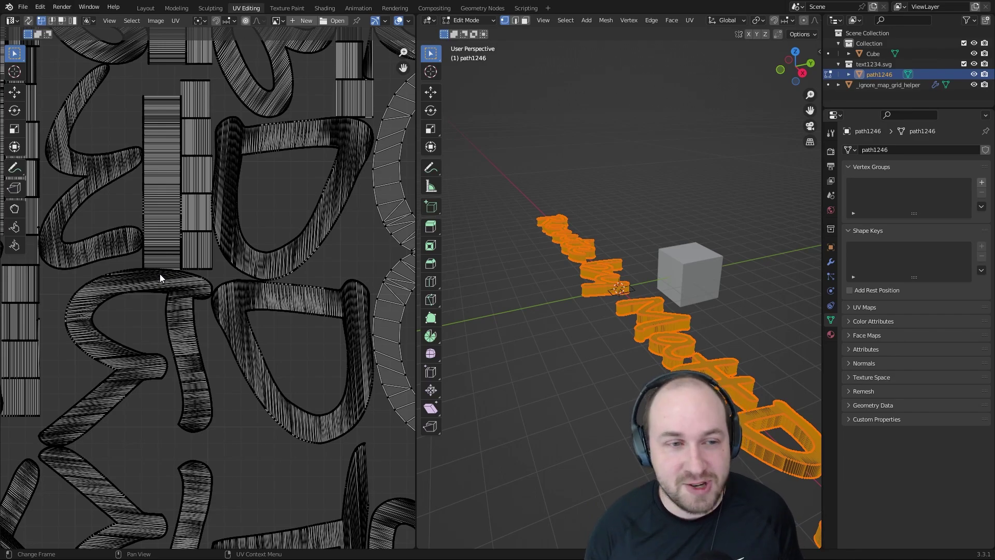
{"action": "scroll", "coordinate": [160, 274], "scroll_direction": "down", "scroll_amount": 9}
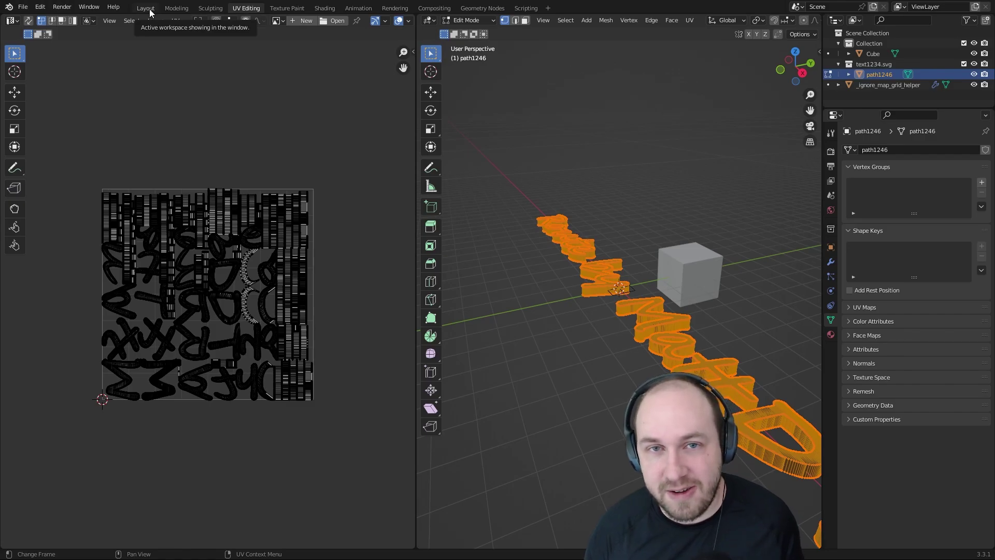
{"action": "left_click", "coordinate": [145, 9]}
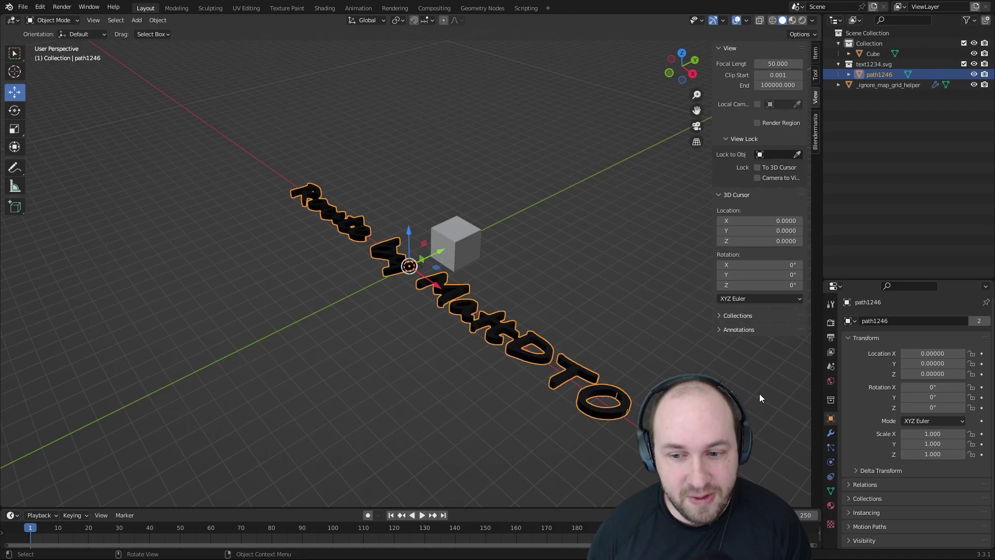
Step: Put the lettering into Edit Mode and try to remove its SVGMat.001 material slot
{"action": "left_click", "coordinate": [67, 21]}
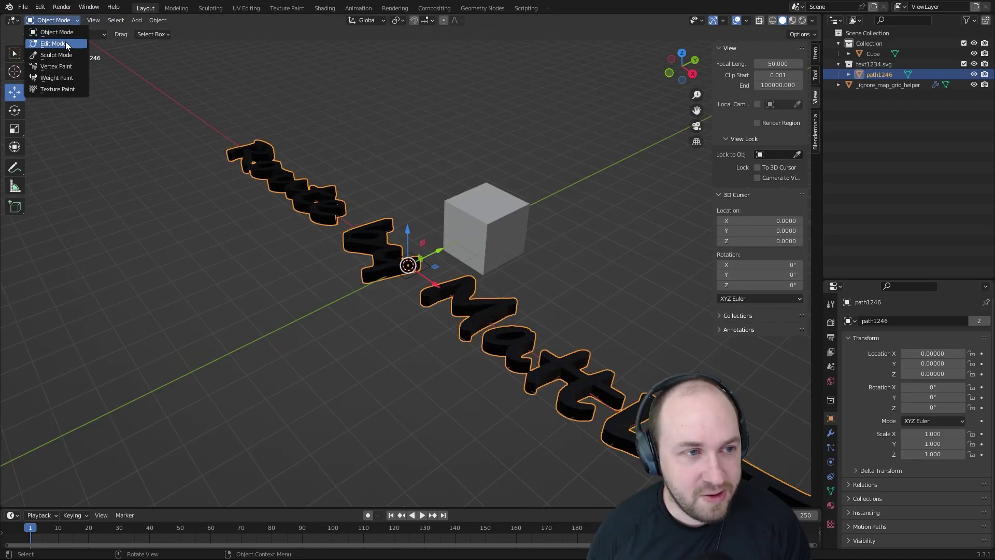
{"action": "left_click", "coordinate": [65, 41]}
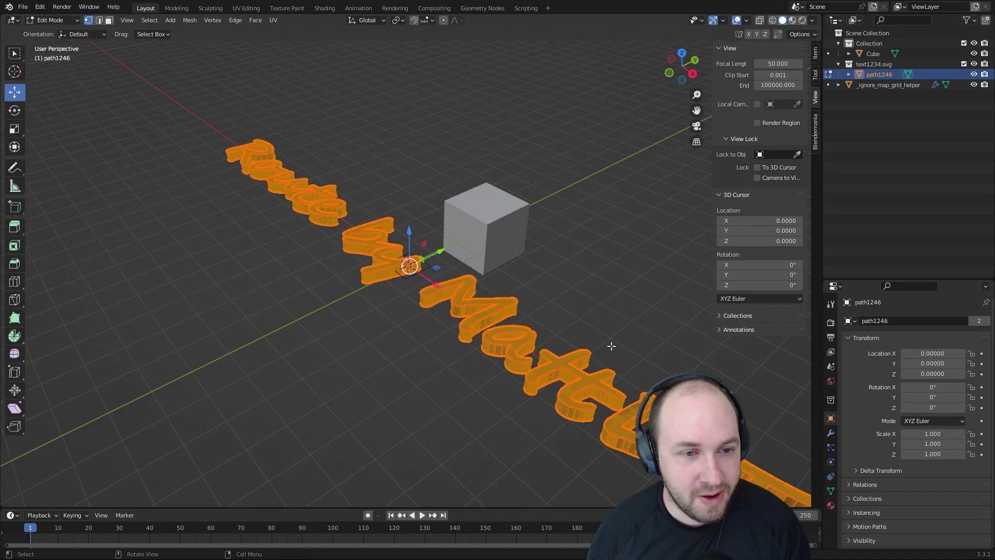
{"action": "scroll", "coordinate": [611, 346], "scroll_direction": "down", "scroll_amount": 2}
{"action": "left_click", "coordinate": [830, 505]}
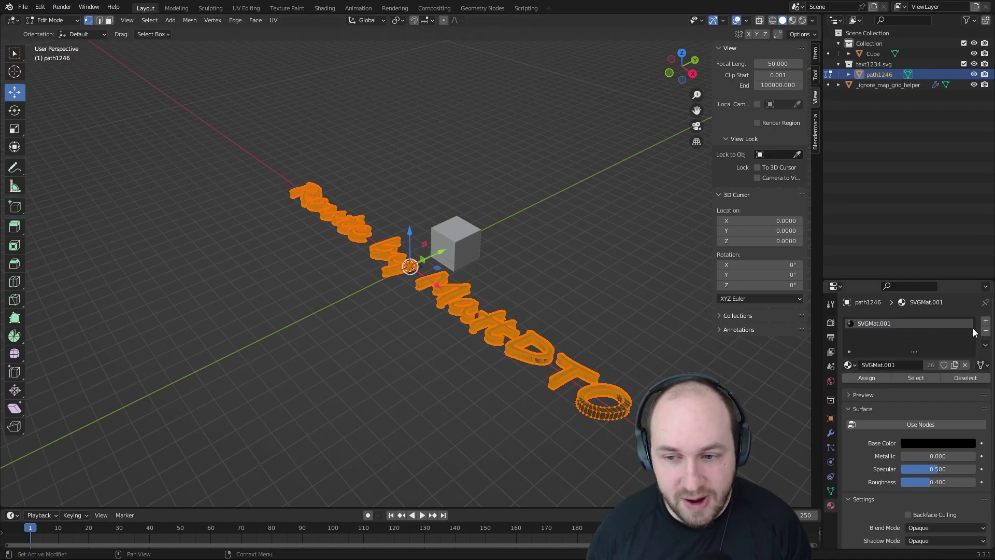
{"action": "left_click", "coordinate": [986, 331]}
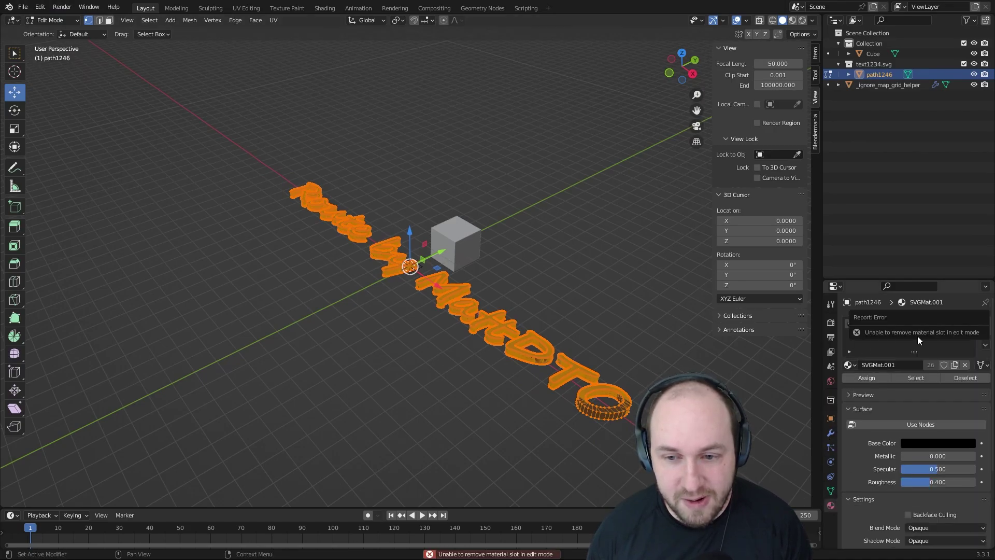
Step: In the Blendermania material creation settings, set the colour to black and link the material to CustomConcrete
{"action": "left_click", "coordinate": [815, 135]}
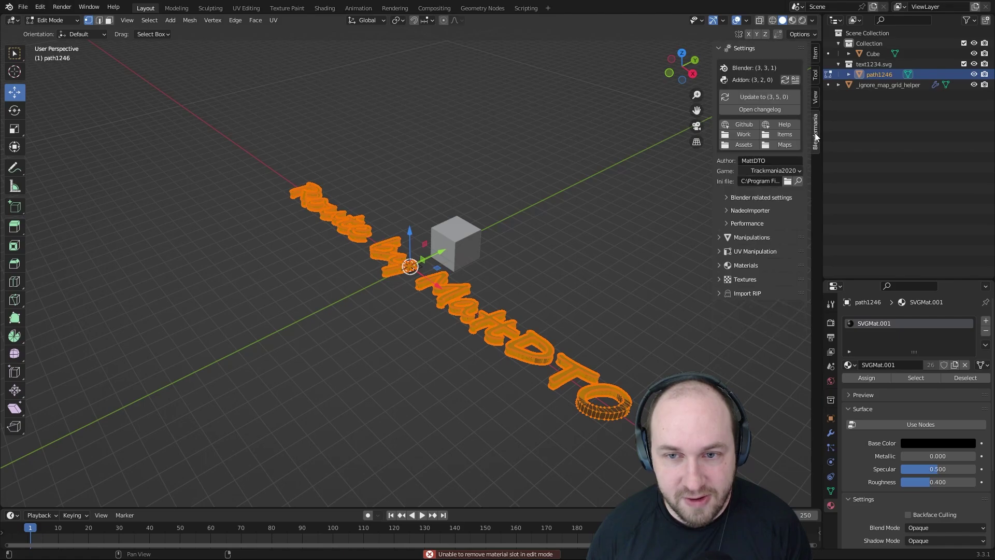
{"action": "left_click", "coordinate": [720, 264]}
{"action": "left_click", "coordinate": [767, 314]}
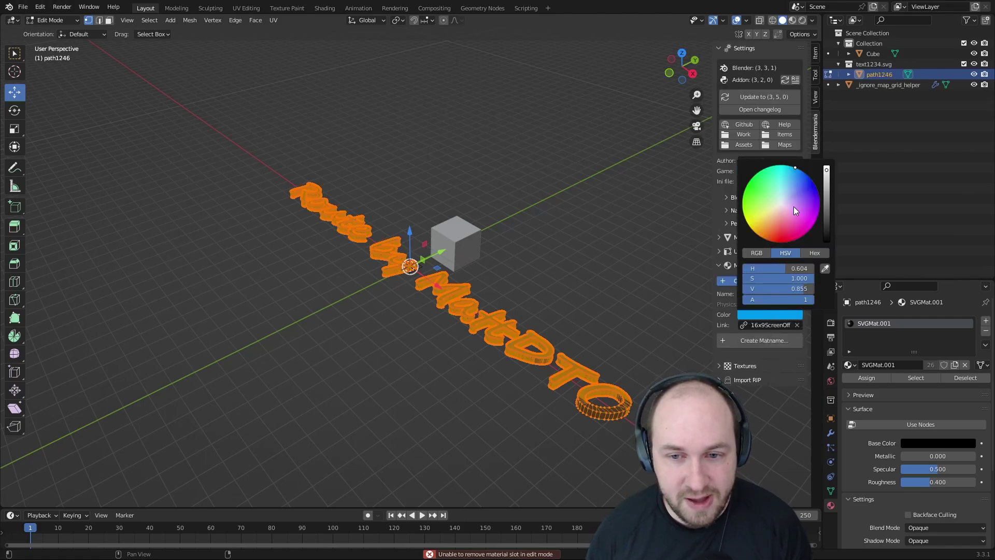
{"action": "left_click_drag", "start_coordinate": [794, 206], "coordinate": [821, 242]}
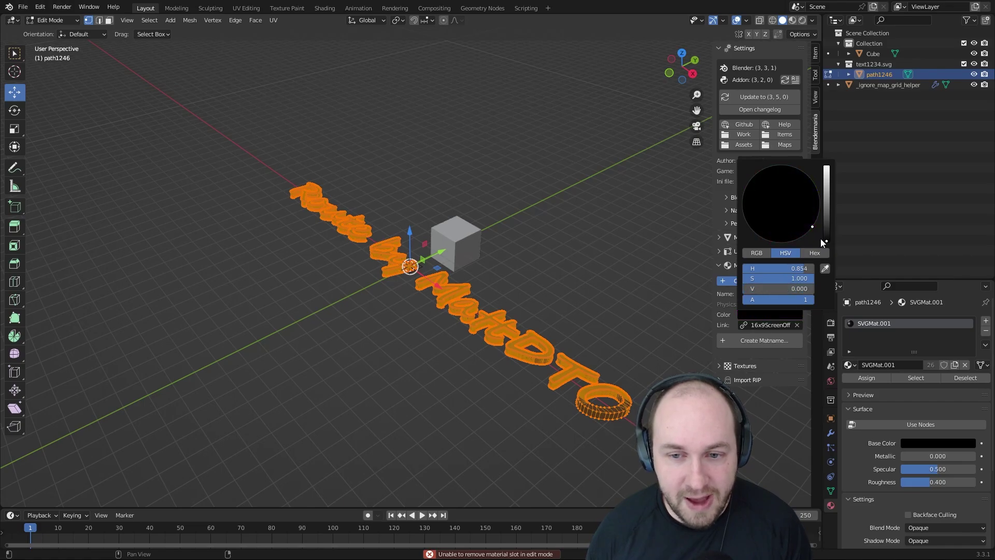
{"action": "left_click", "coordinate": [761, 324]}
{"action": "type", "text": "customcon"}
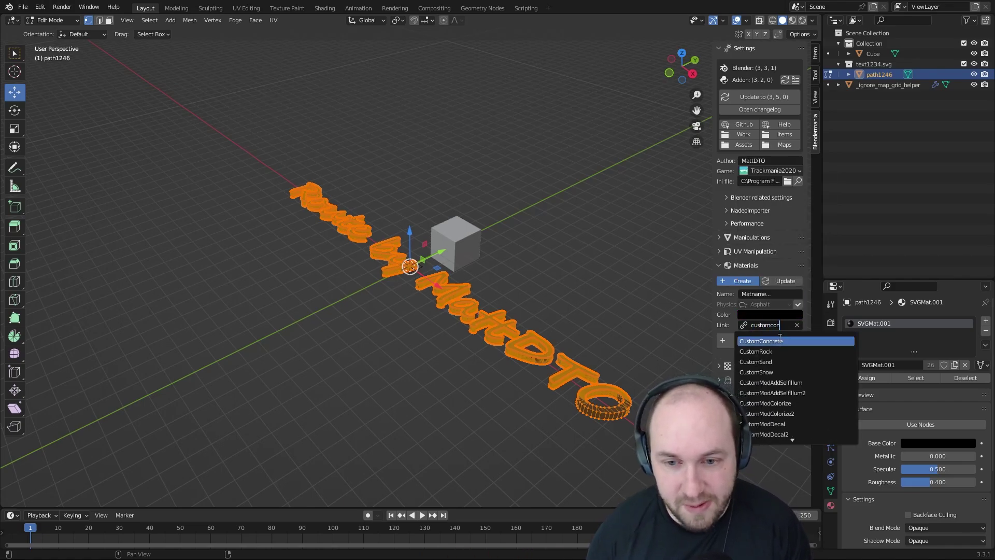
{"action": "left_click", "coordinate": [780, 342]}
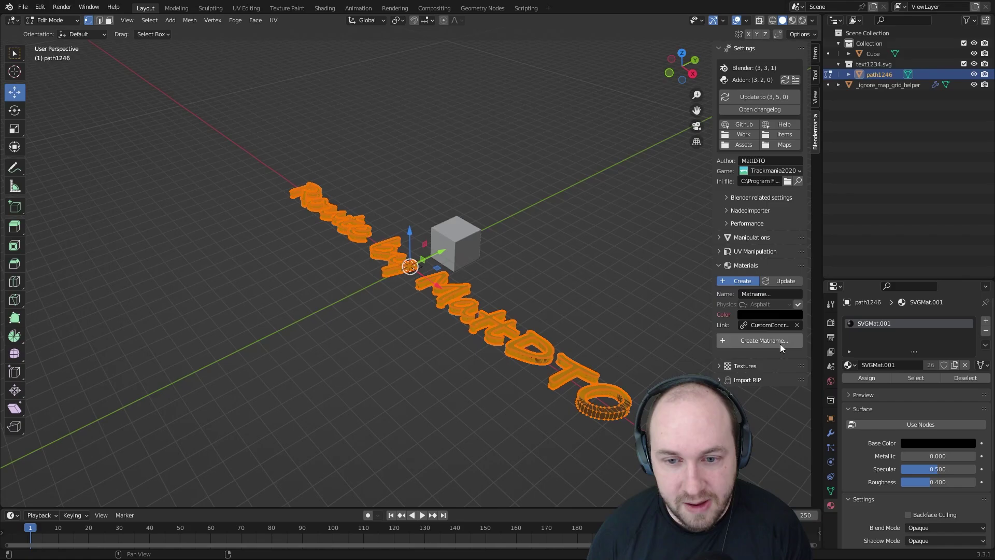
Step: Name the new Blendermania material "black concrete" and create it
{"action": "left_click", "coordinate": [758, 295]}
{"action": "type", "text": "black"}
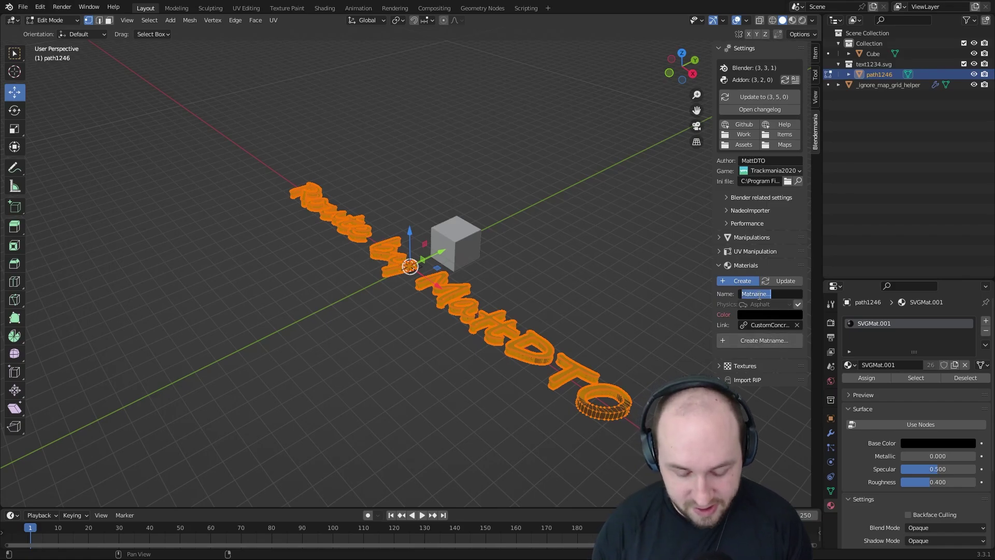
{"action": "type", "text": " concrete"}
{"action": "key", "text": "Return"}
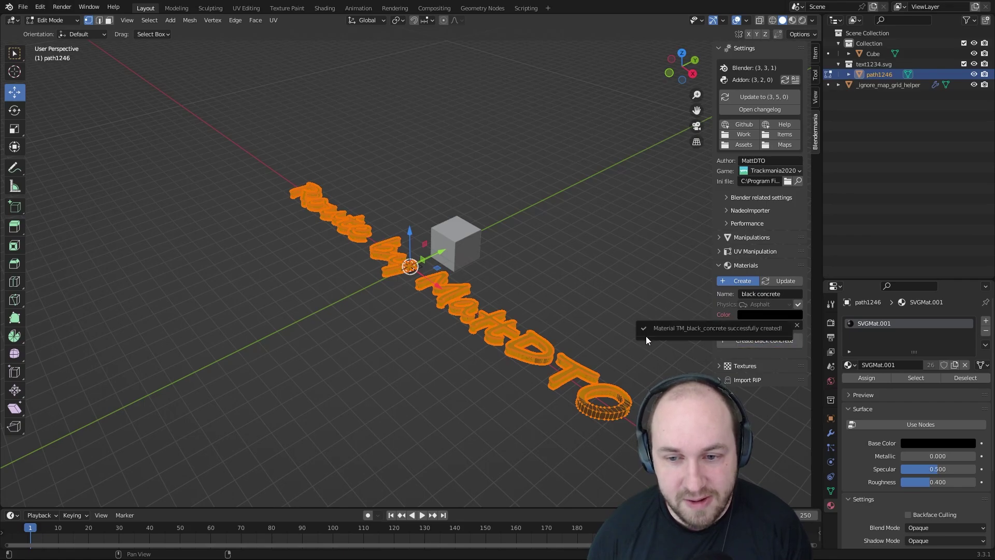
Step: Replace the lettering's SVGMat.001 material with TM_black_concrete and reselect the geometry that uses it
{"action": "left_click", "coordinate": [851, 366]}
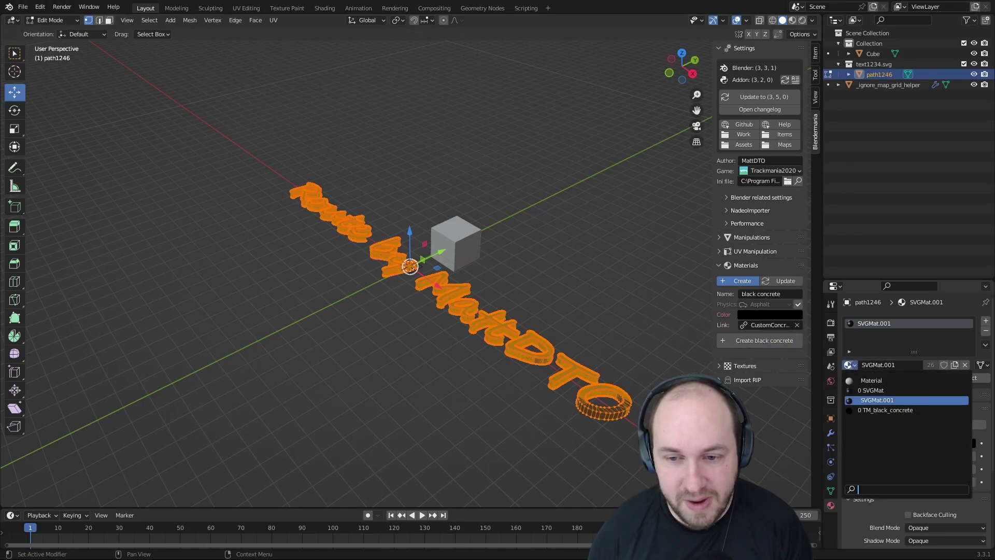
{"action": "left_click", "coordinate": [832, 506]}
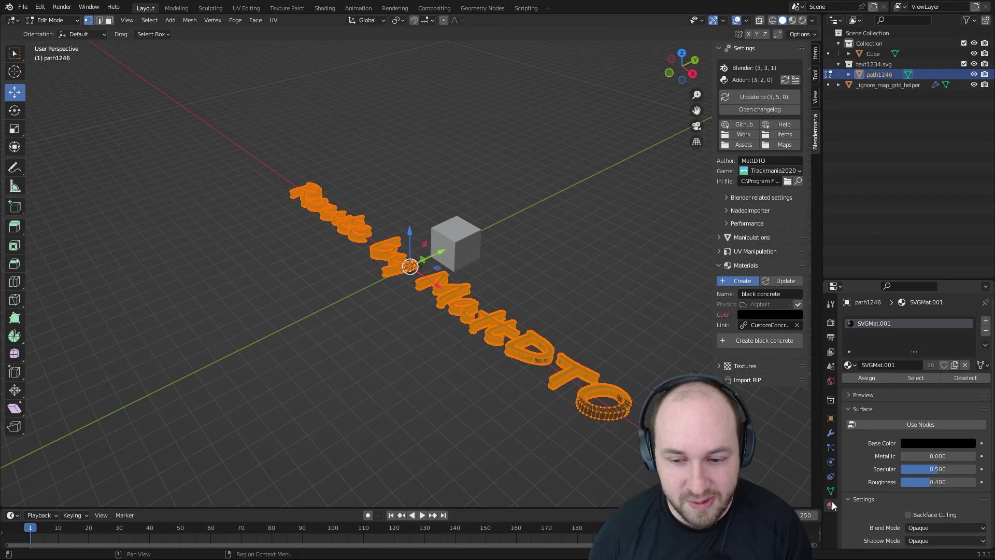
{"action": "left_click", "coordinate": [849, 365]}
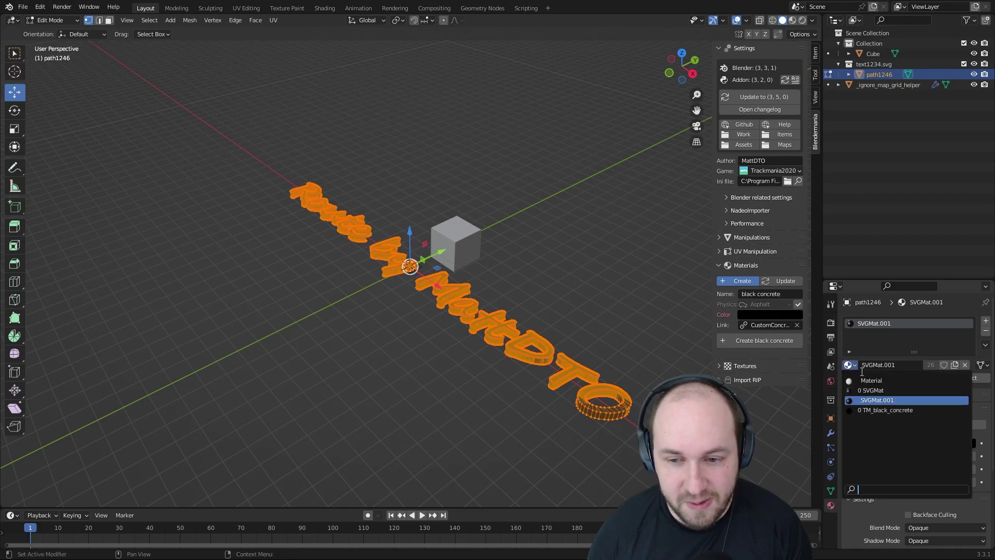
{"action": "left_click", "coordinate": [883, 412]}
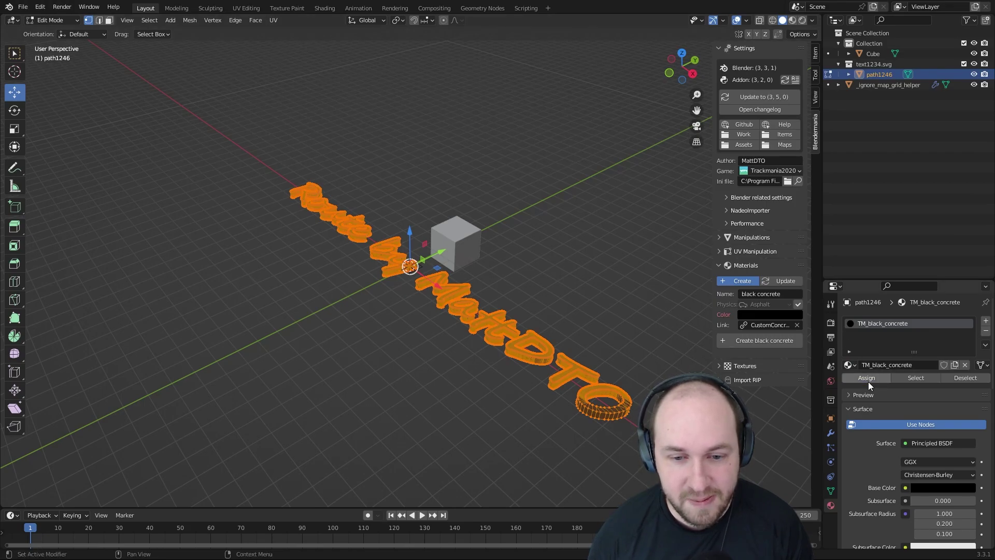
{"action": "left_click", "coordinate": [603, 345]}
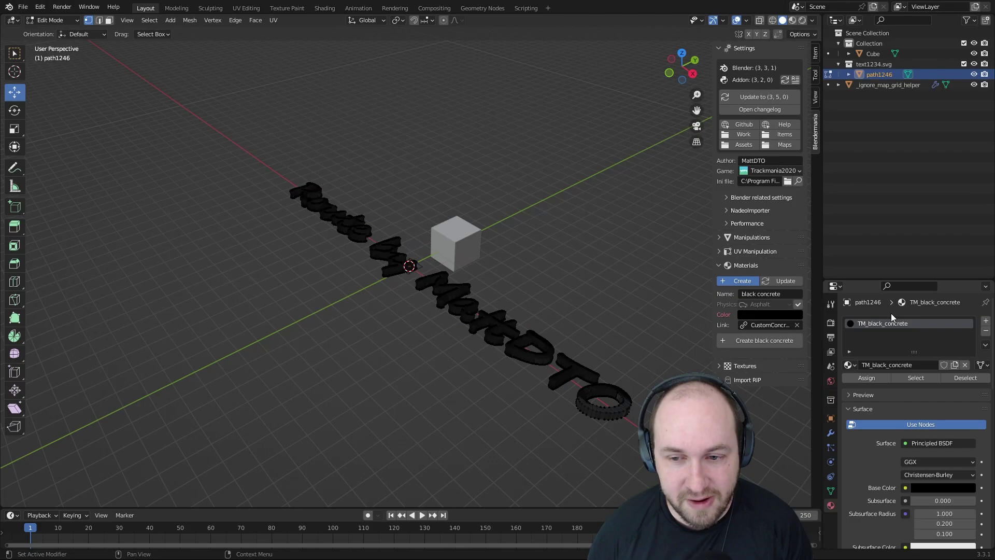
{"action": "left_click", "coordinate": [917, 381]}
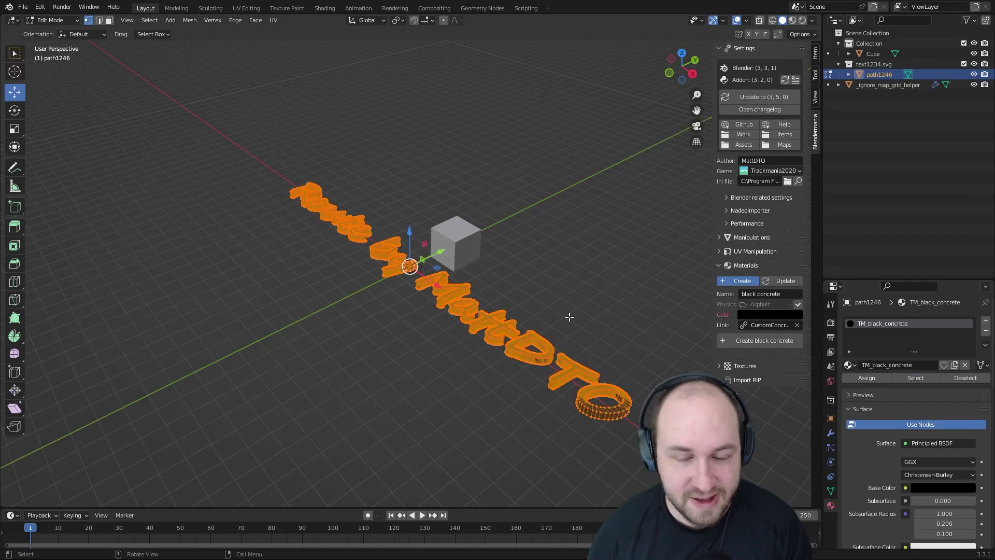
Step: Clear the selection of the lettering mesh and switch back to Object Mode
{"action": "middle_click_drag", "start_coordinate": [516, 328], "coordinate": [568, 346]}
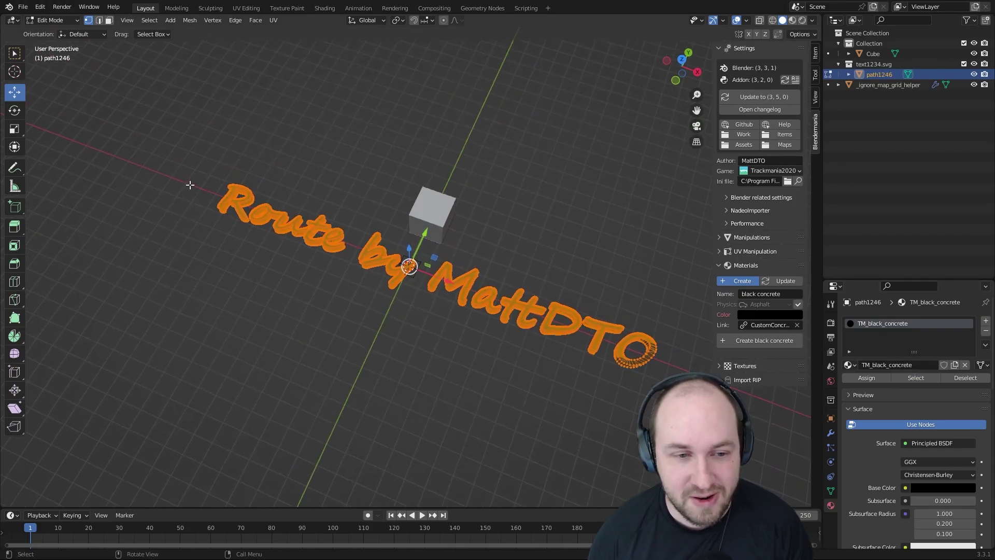
{"action": "left_click", "coordinate": [542, 264]}
{"action": "mouse_move", "coordinate": [559, 291]}
{"action": "middle_mouse_down"}
{"action": "mouse_move", "coordinate": [573, 311]}
{"action": "mouse_move", "coordinate": [522, 266]}
{"action": "mouse_move", "coordinate": [553, 300]}
{"action": "middle_mouse_up"}
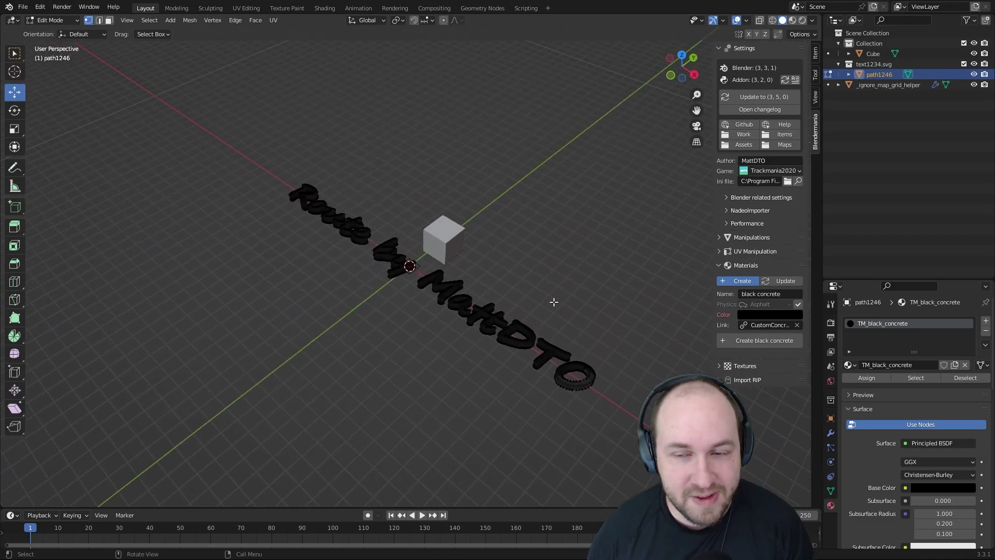
{"action": "scroll", "coordinate": [555, 301], "scroll_direction": "up", "scroll_amount": 2}
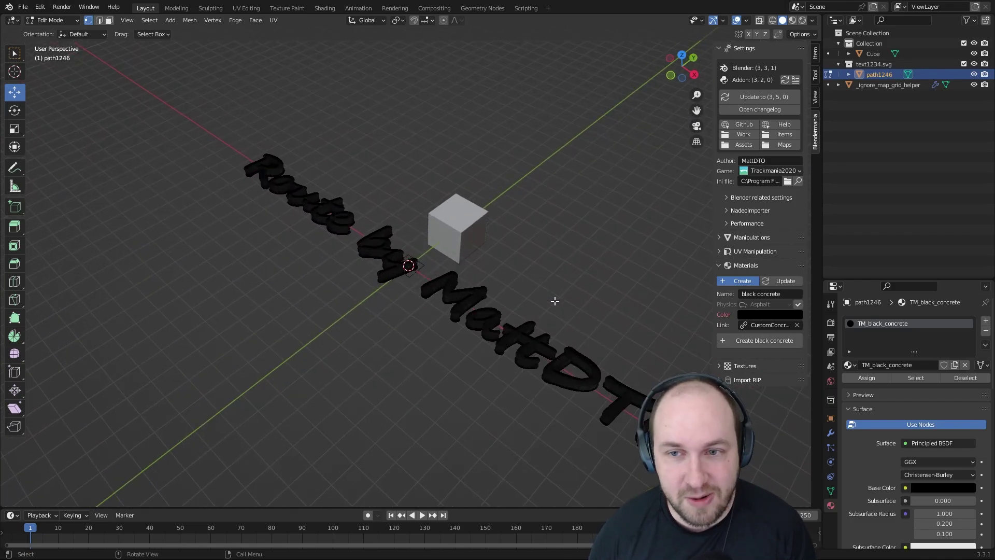
{"action": "left_click", "coordinate": [60, 19]}
{"action": "left_click", "coordinate": [61, 30]}
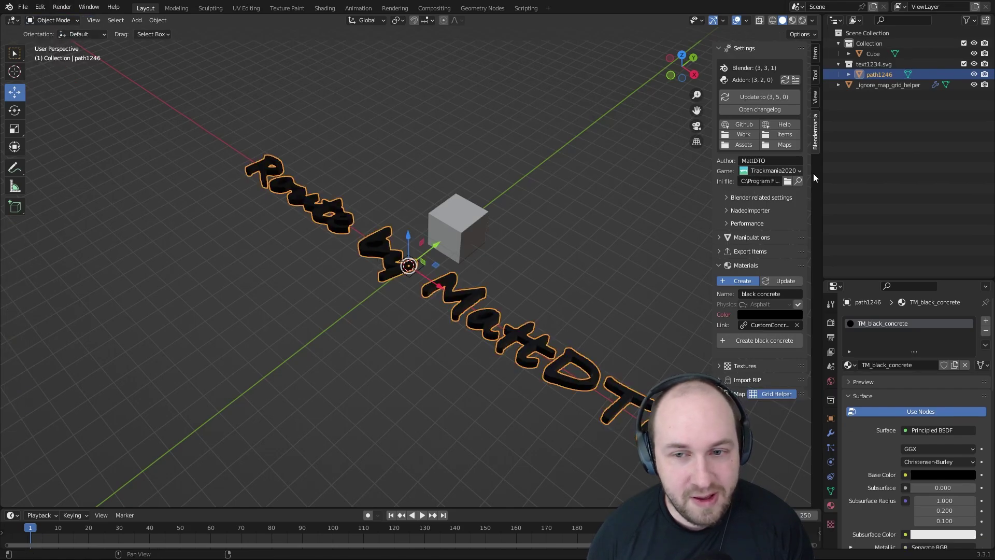
Step: Run a test render of the item icon from the Blendermania item export settings
{"action": "left_click", "coordinate": [720, 251]}
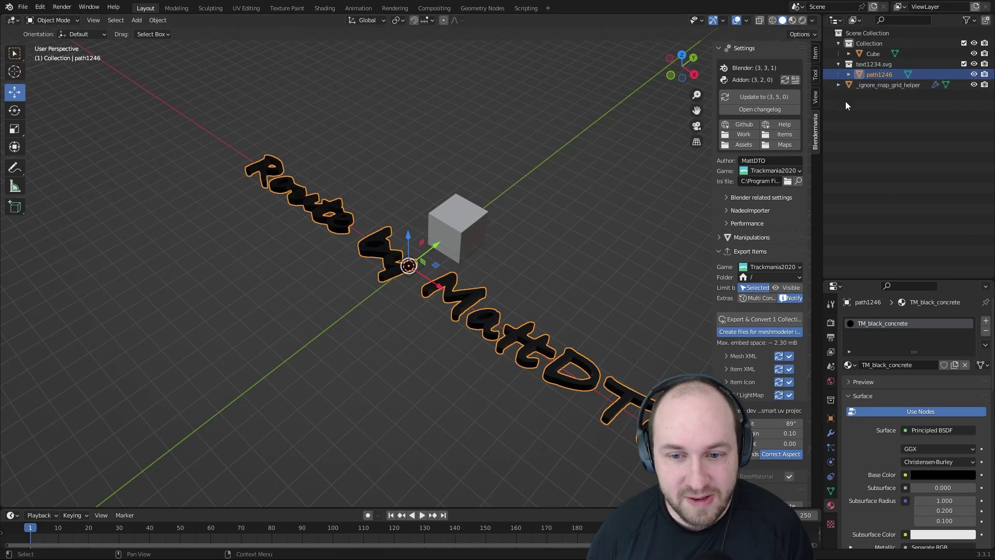
{"action": "scroll", "coordinate": [612, 293], "scroll_direction": "down", "scroll_amount": 1}
{"action": "middle_click_drag", "start_coordinate": [607, 293], "coordinate": [552, 240]}
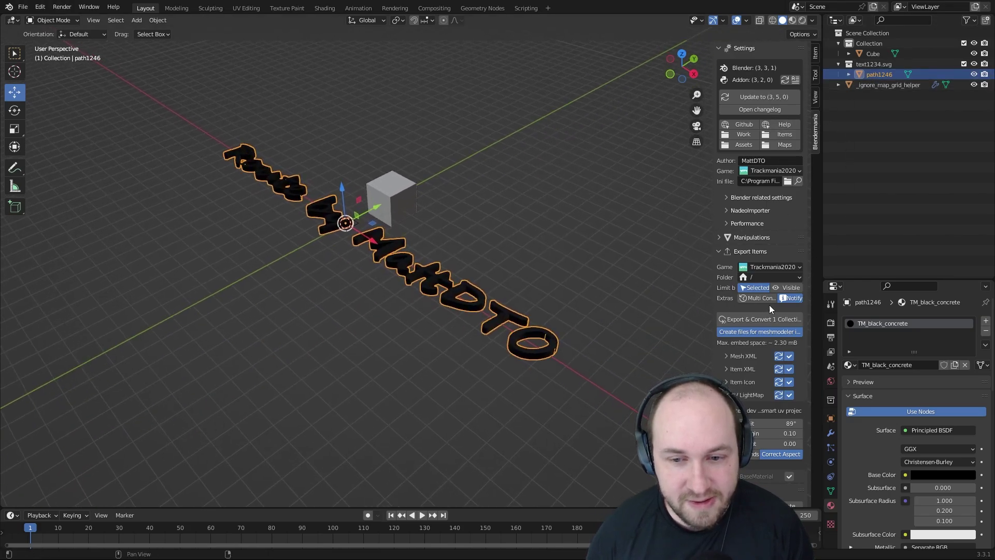
{"action": "scroll", "coordinate": [753, 271], "scroll_direction": "down", "scroll_amount": 2}
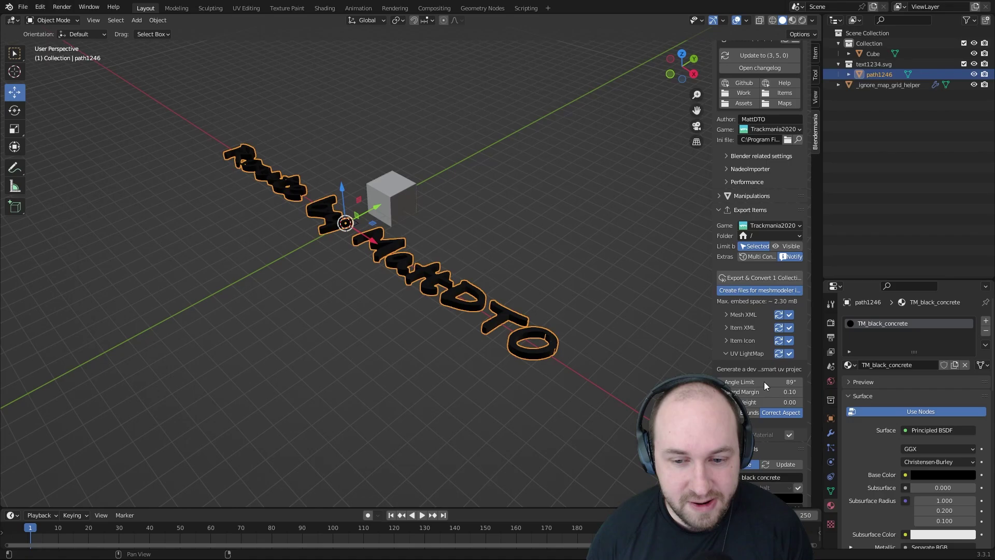
{"action": "scroll", "coordinate": [744, 285], "scroll_direction": "down", "scroll_amount": 2}
{"action": "left_click", "coordinate": [744, 285]}
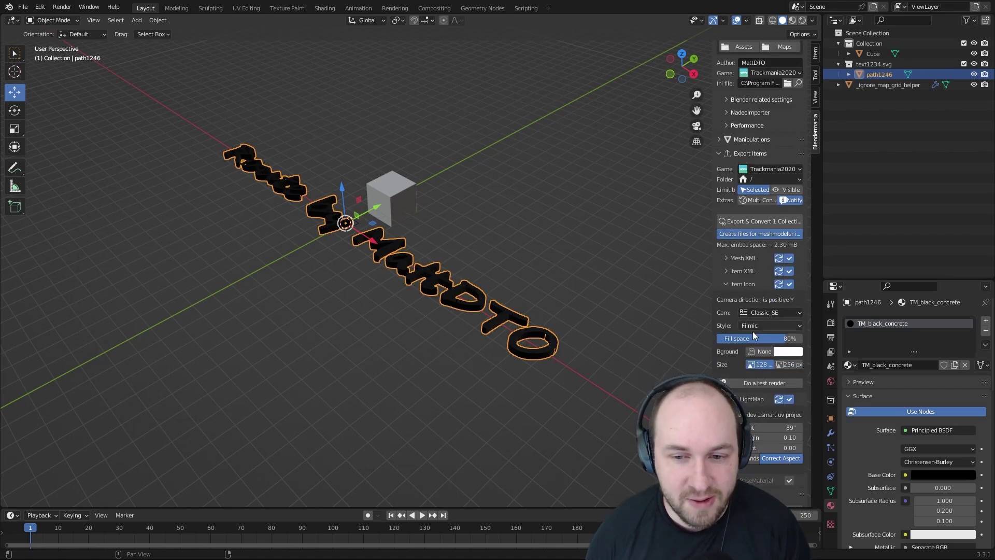
{"action": "left_click", "coordinate": [756, 383]}
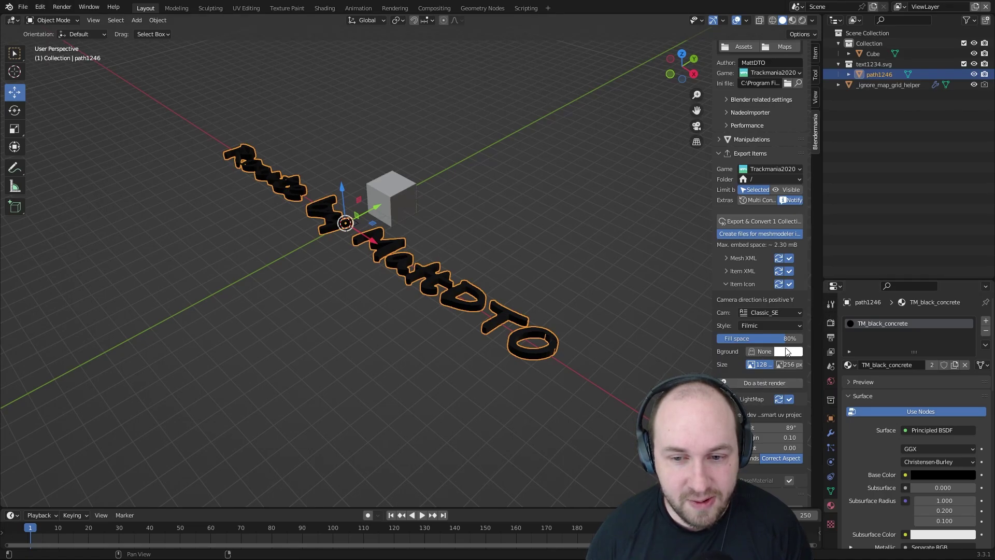
Step: Set the item icon's camera to Top
{"action": "left_click", "coordinate": [774, 313]}
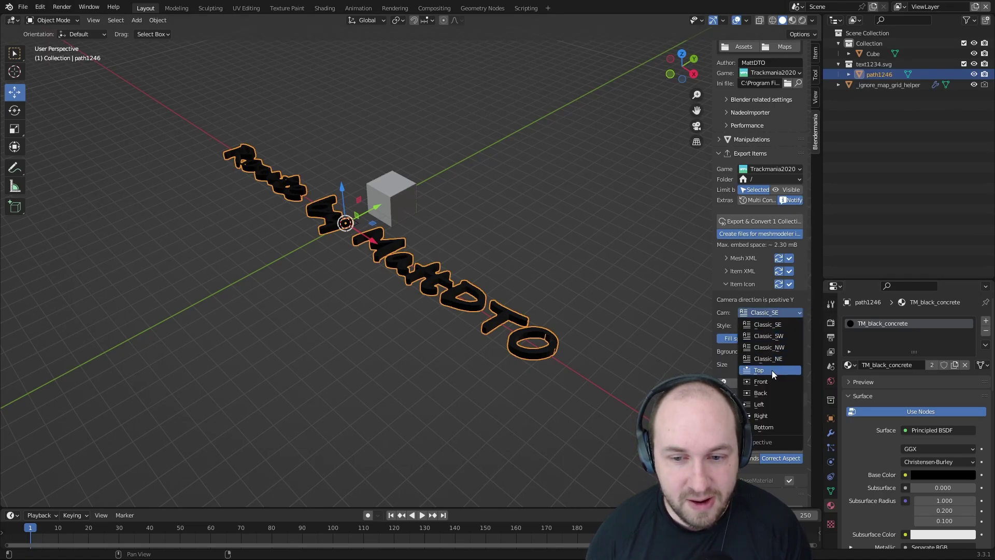
{"action": "left_click", "coordinate": [772, 379]}
{"action": "left_click", "coordinate": [765, 314]}
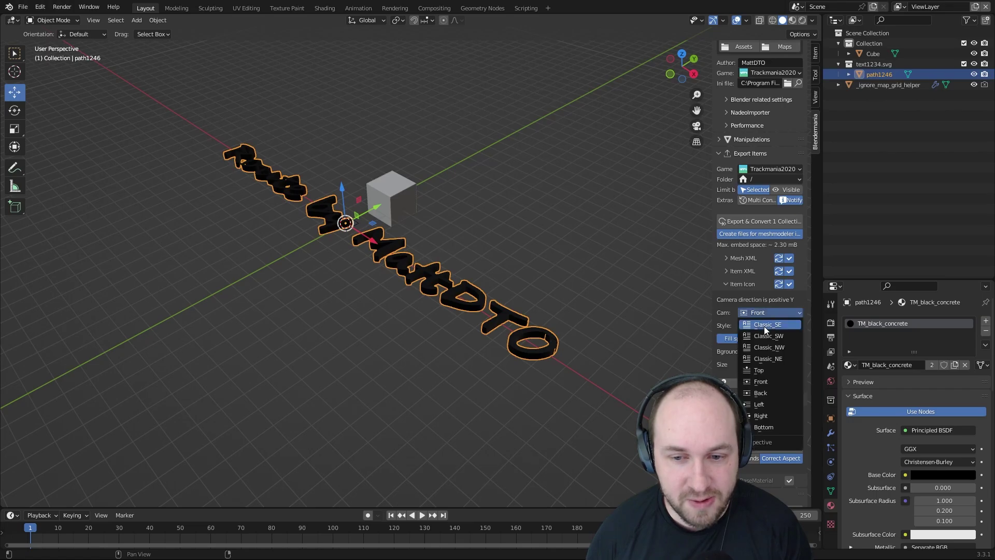
{"action": "left_click", "coordinate": [763, 372]}
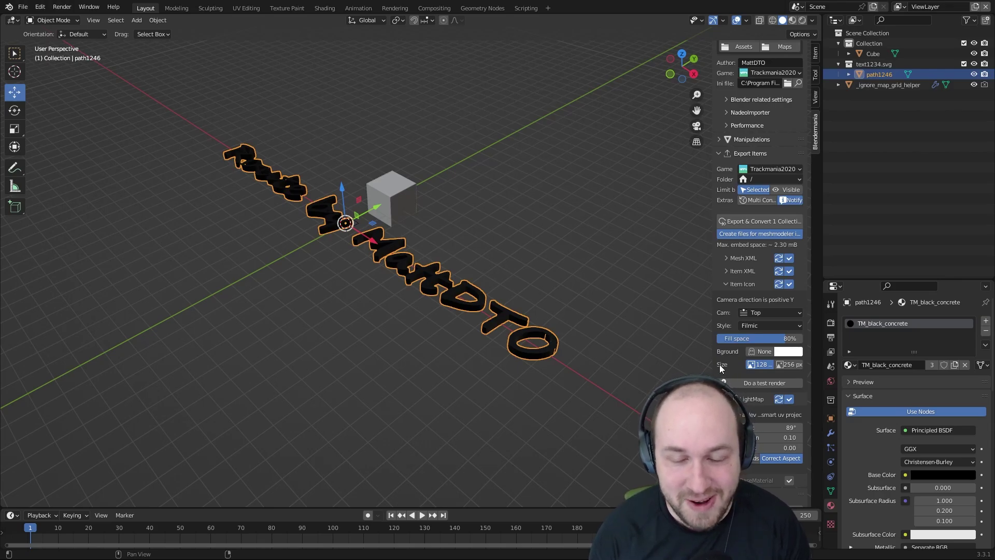
Step: Rename the text1234.svg collection as "route by mattdto"
{"action": "left_click", "coordinate": [871, 64]}
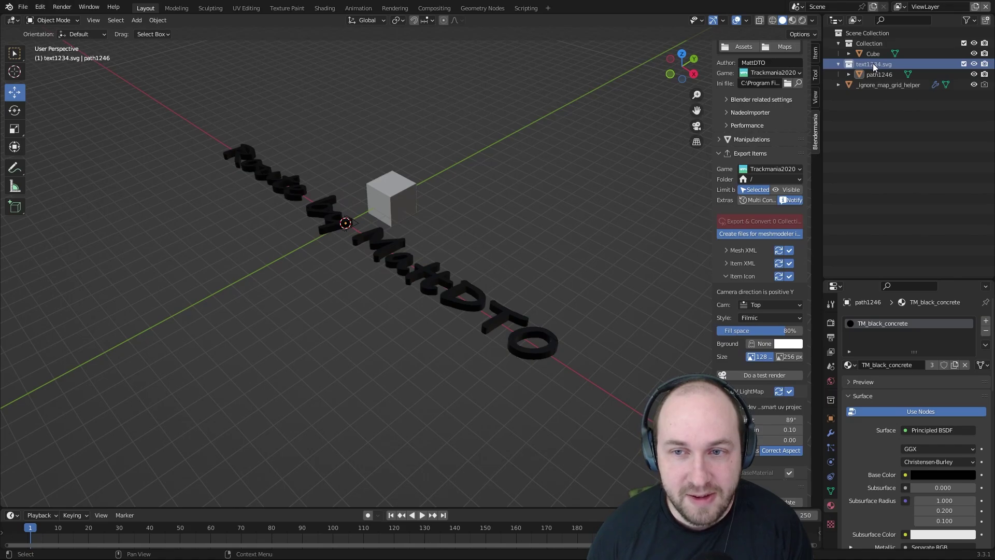
{"action": "right_click", "coordinate": [877, 63]}
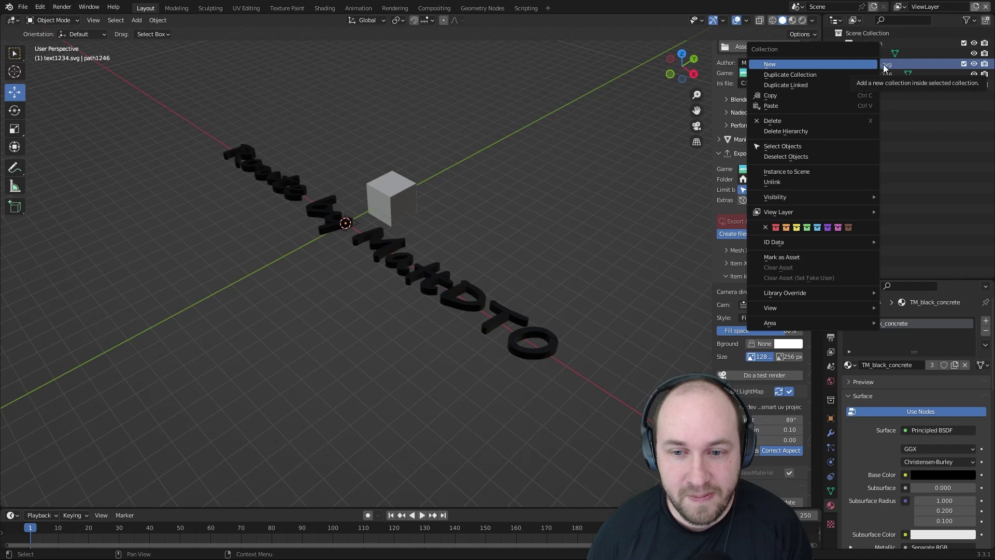
{"action": "key", "text": "Escape"}
{"action": "double_click", "coordinate": [873, 65]}
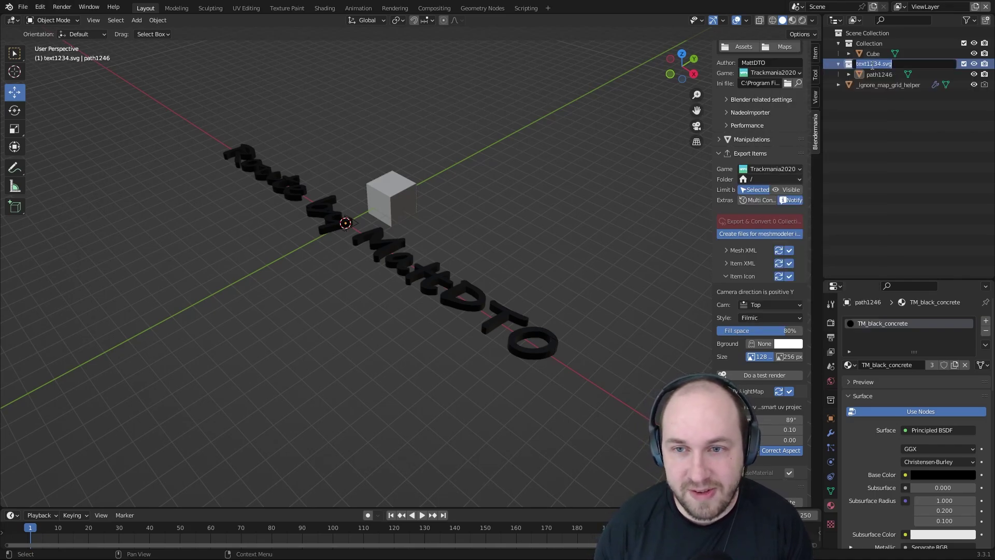
{"action": "type", "text": "route by mat"}
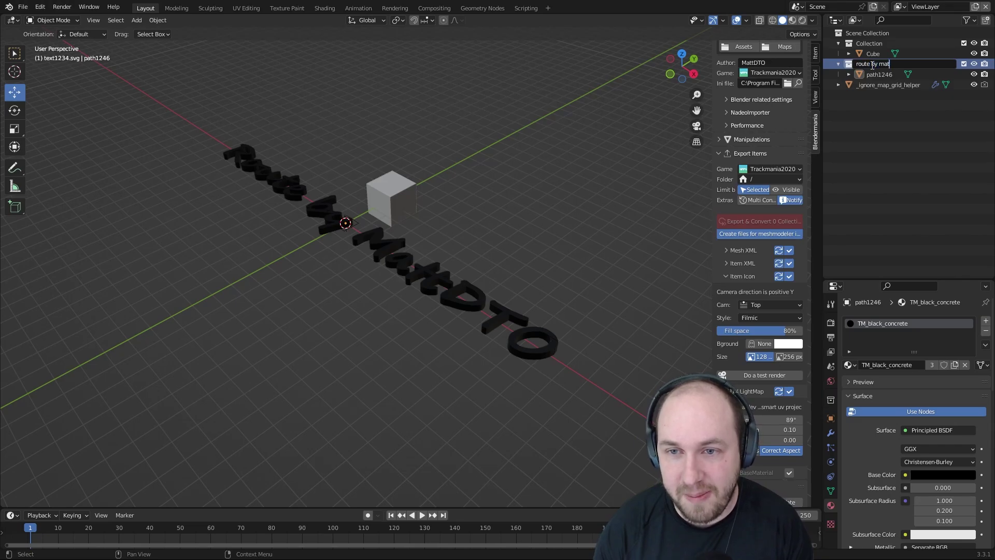
{"action": "type", "text": "tdto"}
{"action": "key", "text": "Return"}
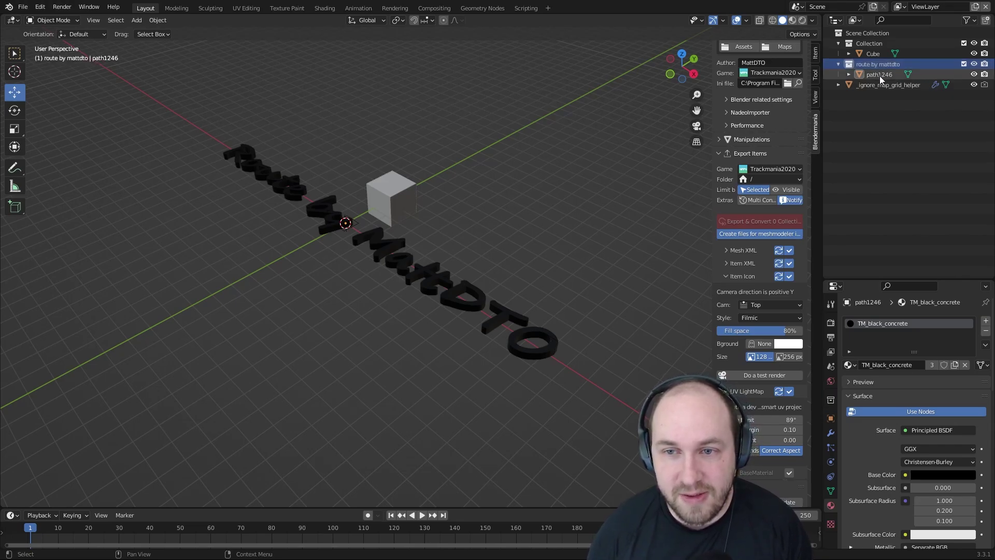
Step: Select the path1246 lettering object and export and convert its collection as a Trackmania2020 item
{"action": "left_click", "coordinate": [879, 75]}
{"action": "scroll", "coordinate": [777, 260], "scroll_direction": "down", "scroll_amount": 5}
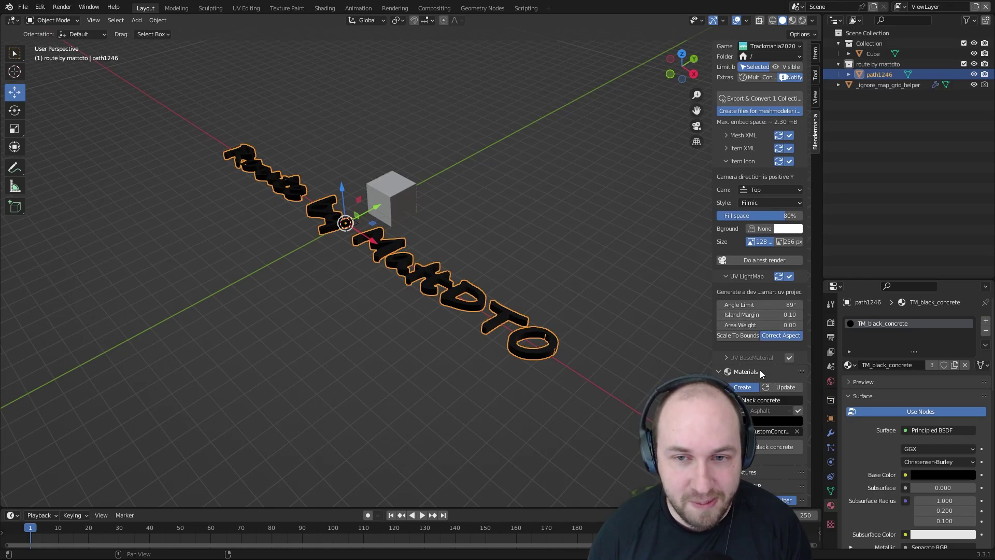
{"action": "scroll", "coordinate": [760, 369], "scroll_direction": "up", "scroll_amount": 5}
{"action": "left_click", "coordinate": [23, 7]}
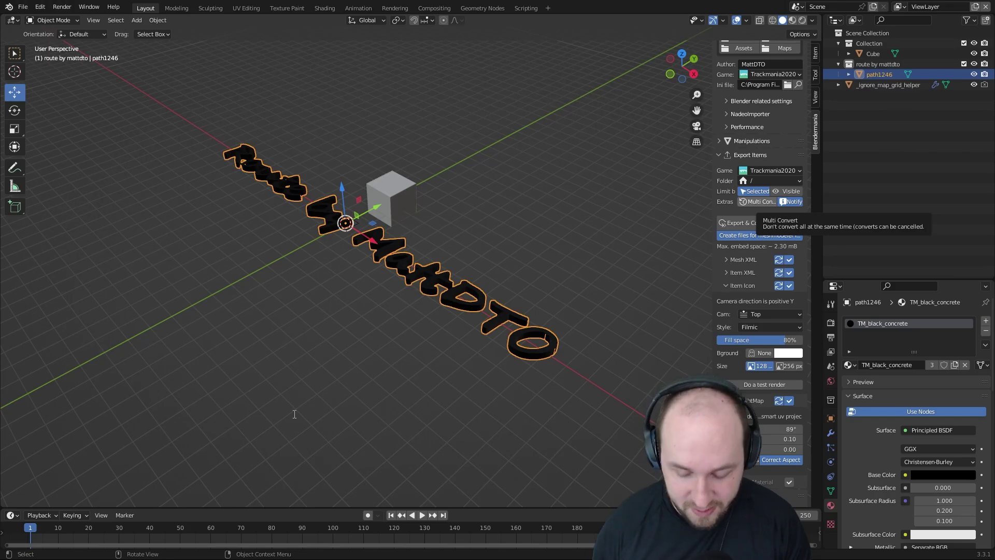
{"action": "left_click", "coordinate": [754, 222]}
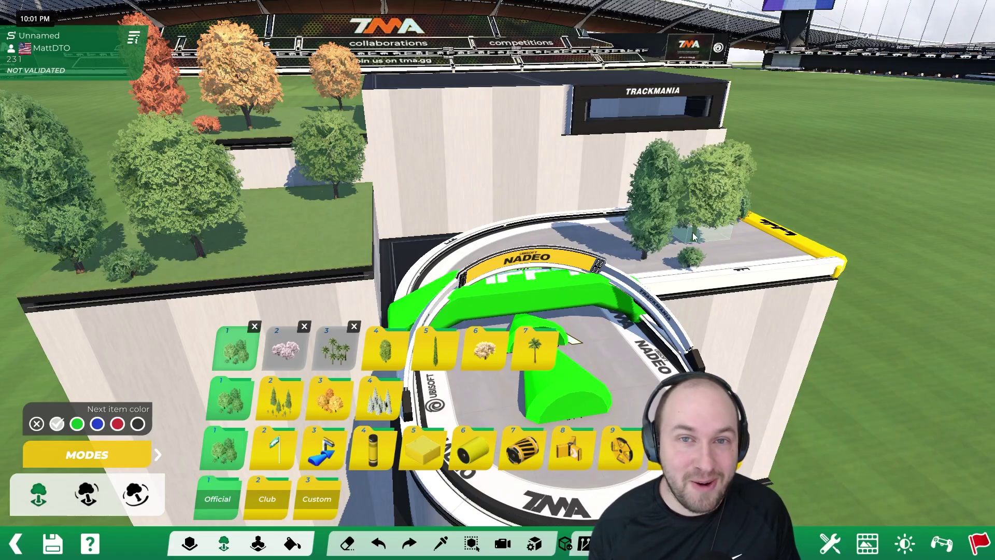
Step: In the Trackmania map editor, pick the custom lettering item for placement and tilt it upright
{"action": "left_click", "coordinate": [318, 495]}
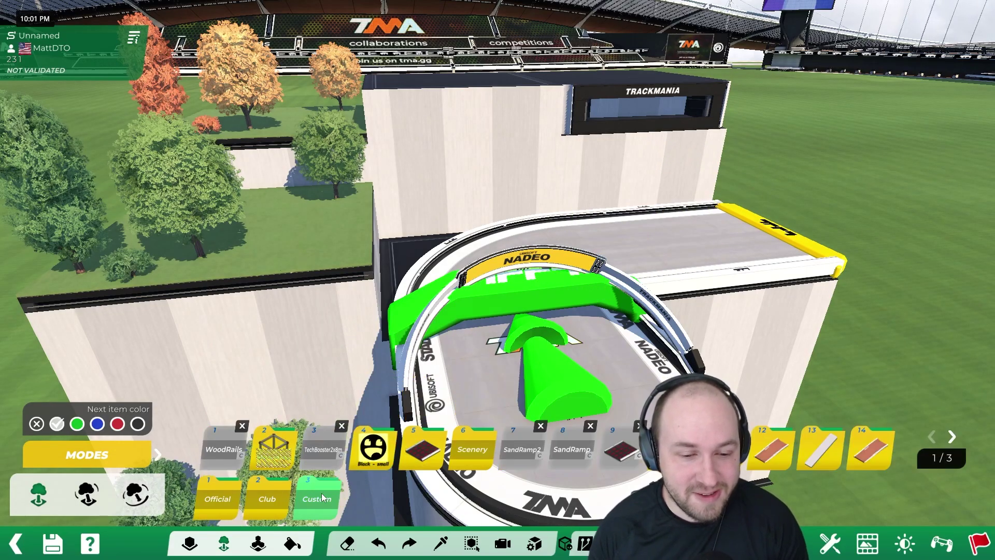
{"action": "left_click", "coordinate": [629, 451]}
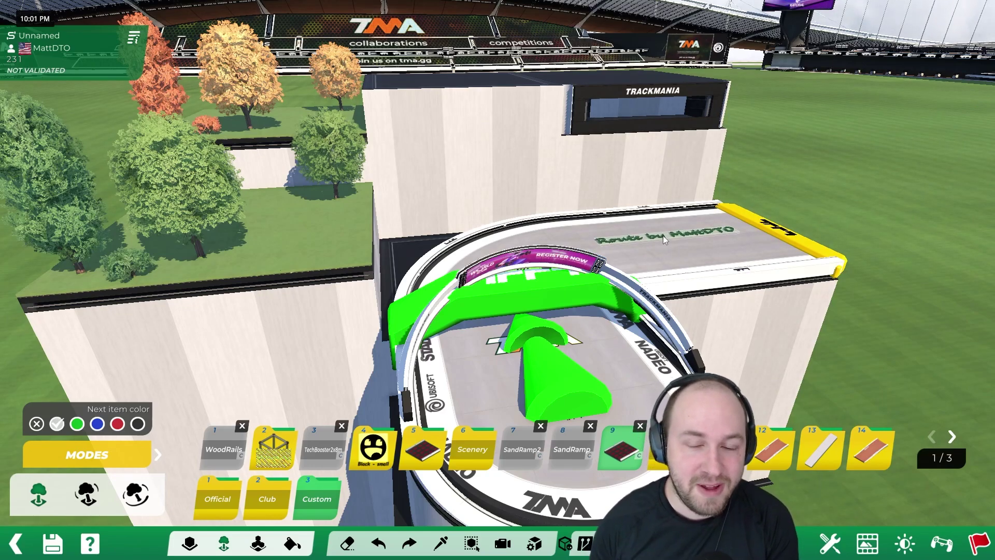
{"action": "key", "text": "Up"}
{"action": "key", "text": "Up"}
{"action": "key", "text": "Up"}
{"action": "key", "text": "Up"}
{"action": "key", "text": "Up"}
{"action": "key", "text": "Up"}
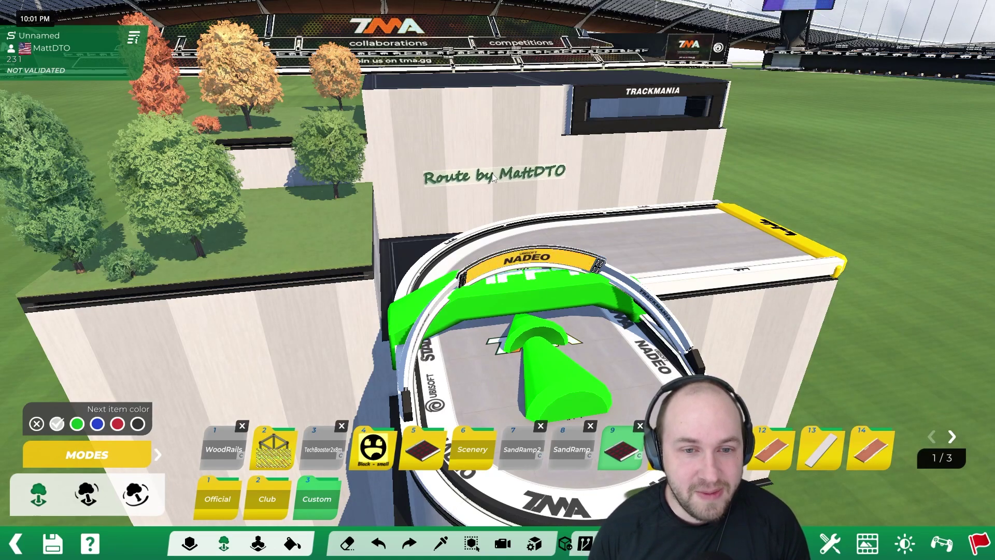
Step: Rotate the lettering to read correctly, place it on the wall behind the looping road, and enter the map's test mode
{"action": "right_click", "coordinate": [491, 172]}
{"action": "right_click", "coordinate": [491, 171]}
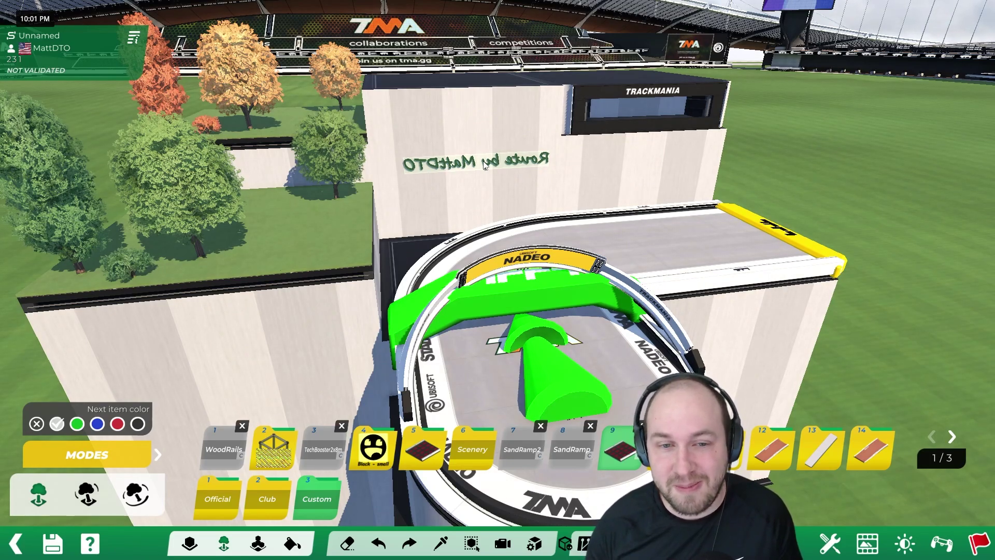
{"action": "right_click", "coordinate": [483, 160]}
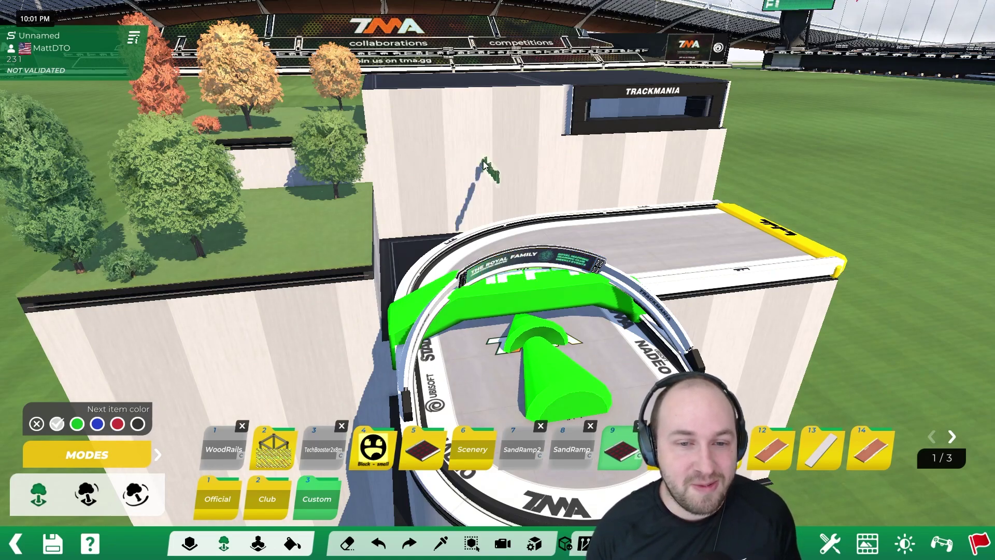
{"action": "right_click", "coordinate": [483, 160]}
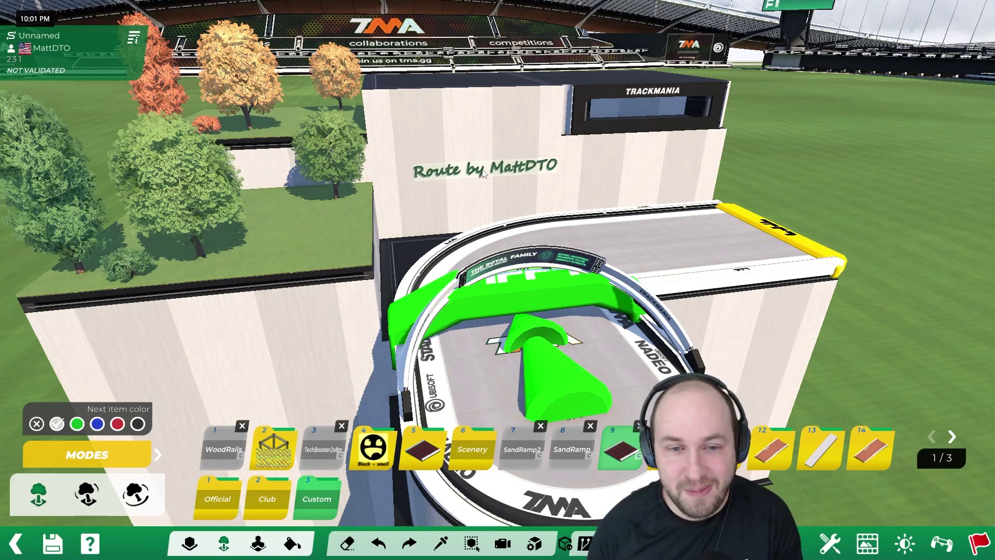
{"action": "left_click", "coordinate": [488, 179]}
{"action": "left_click", "coordinate": [949, 540]}
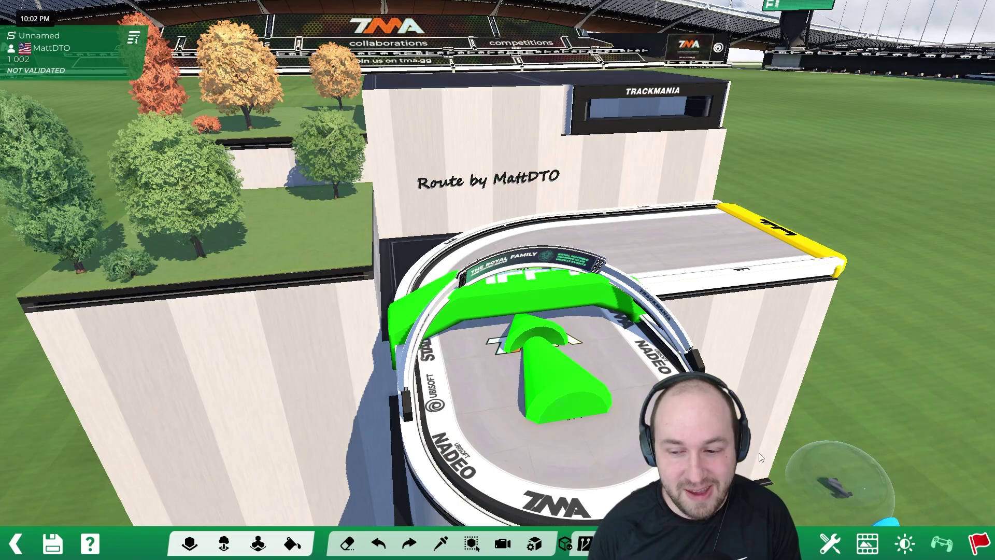